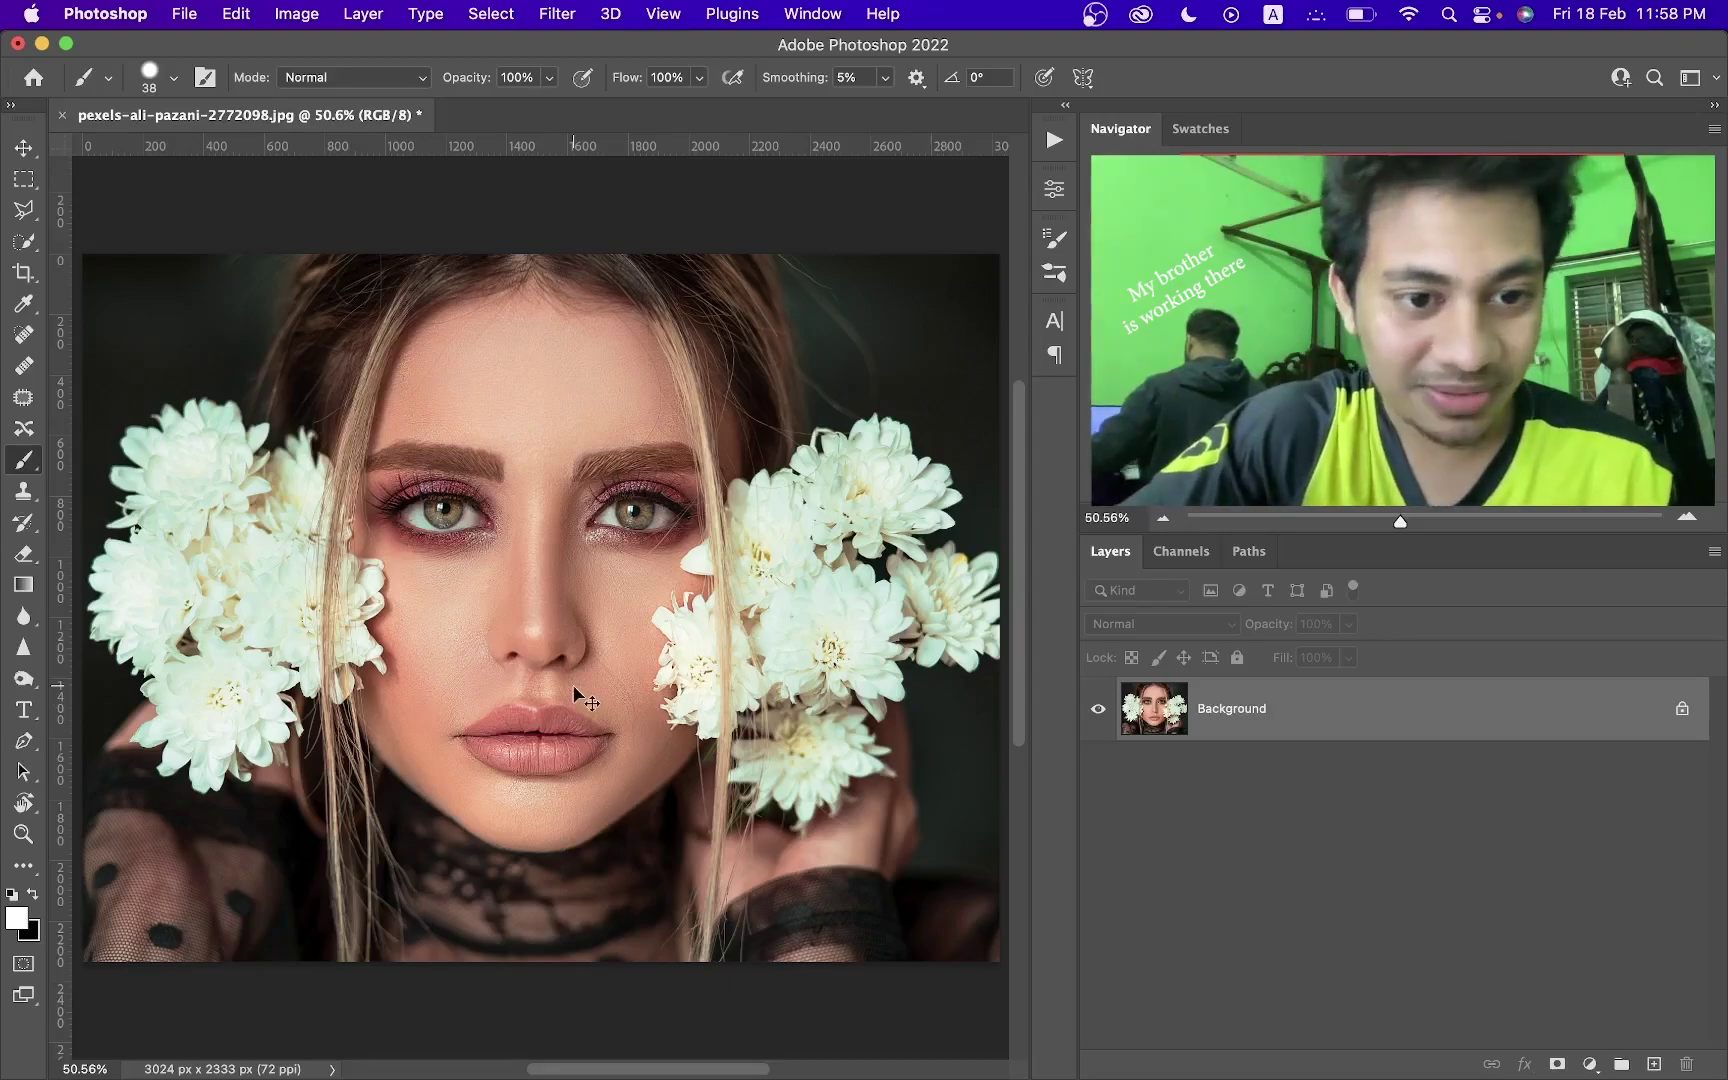
# Zoom the canvas from 50.56% to 66.67% to bring the woman's face closer.
pyautogui.press('super+equal')
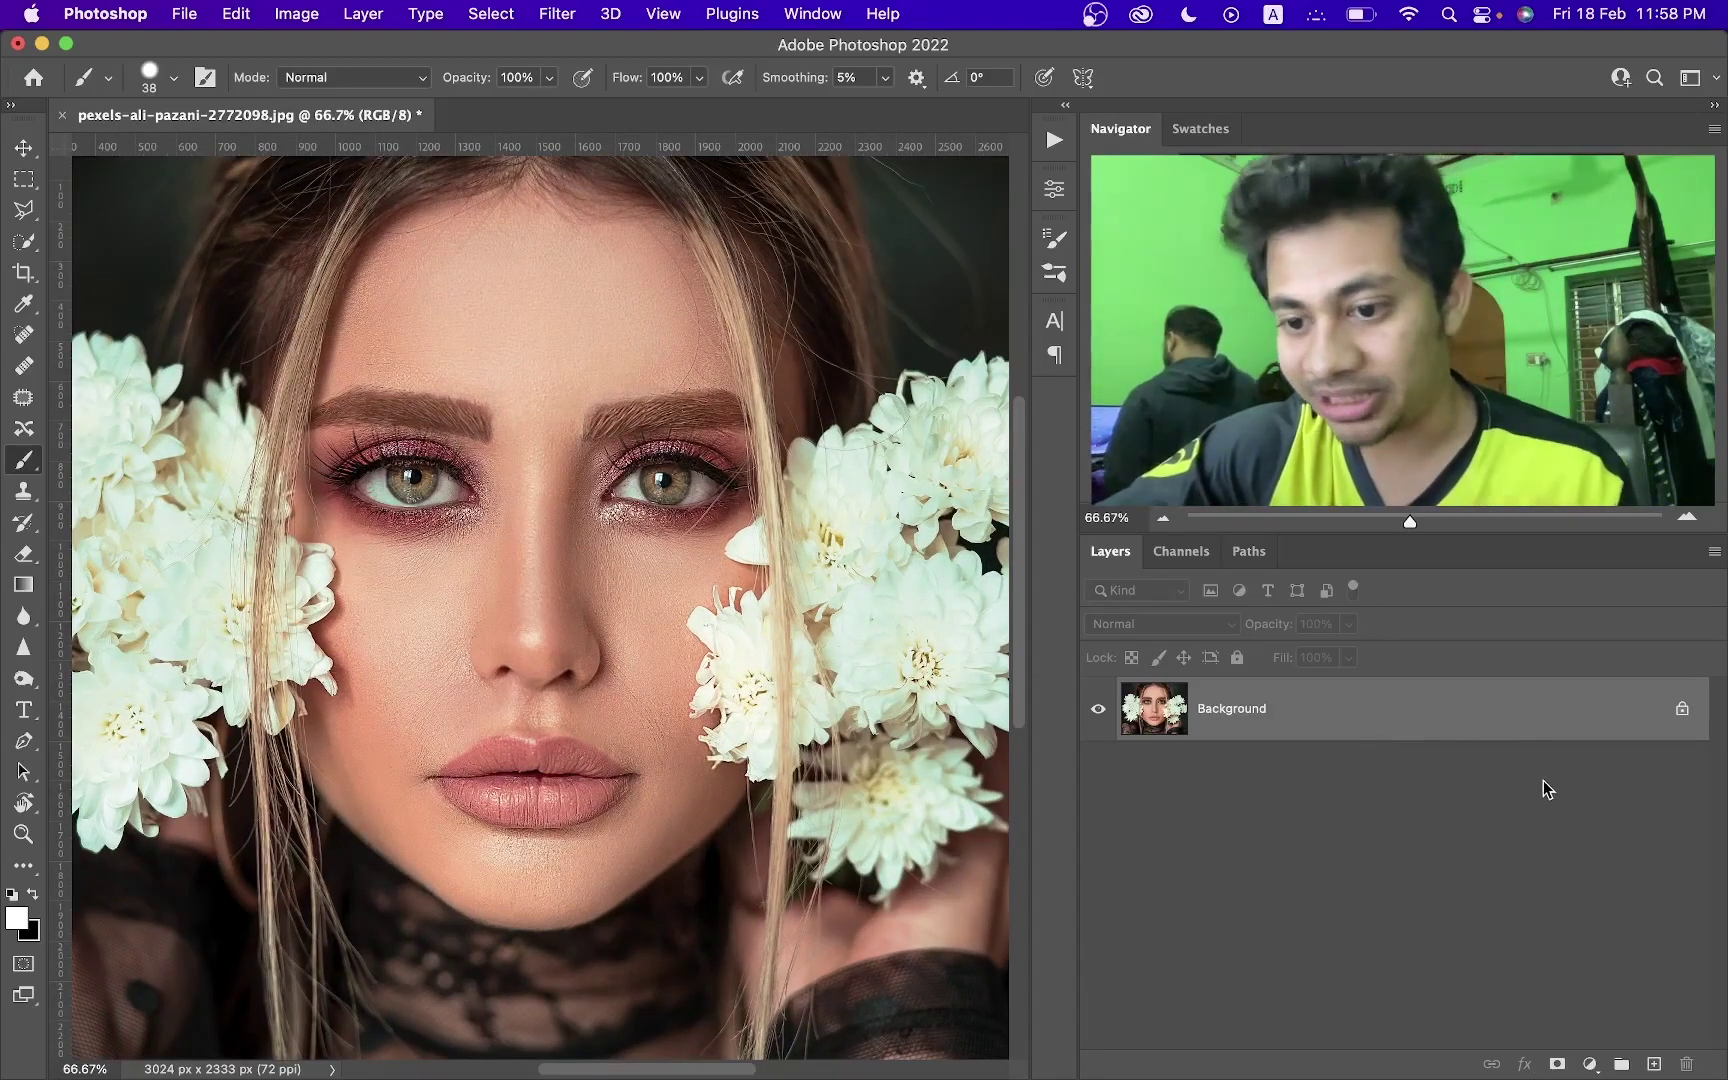
# Add a Curves adjustment layer with the curve raised to brighten the image.
pyautogui.click(1583, 1067)
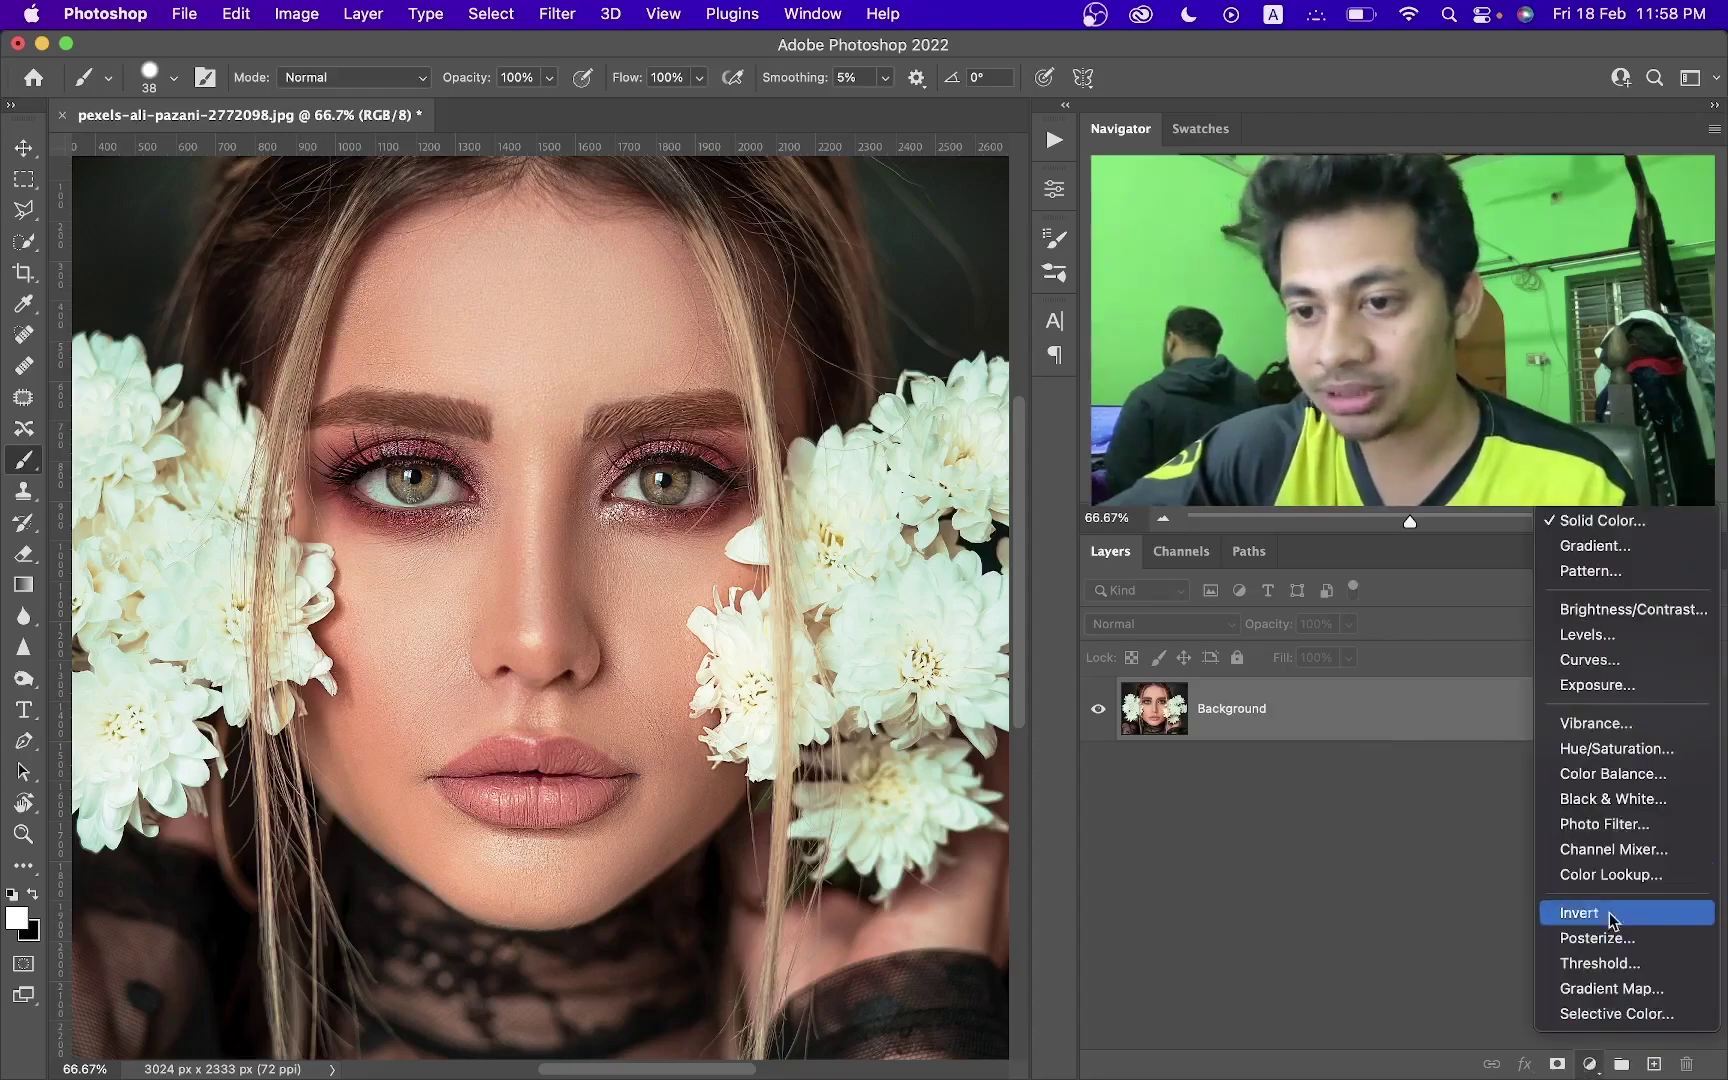
pyautogui.click(1601, 664)
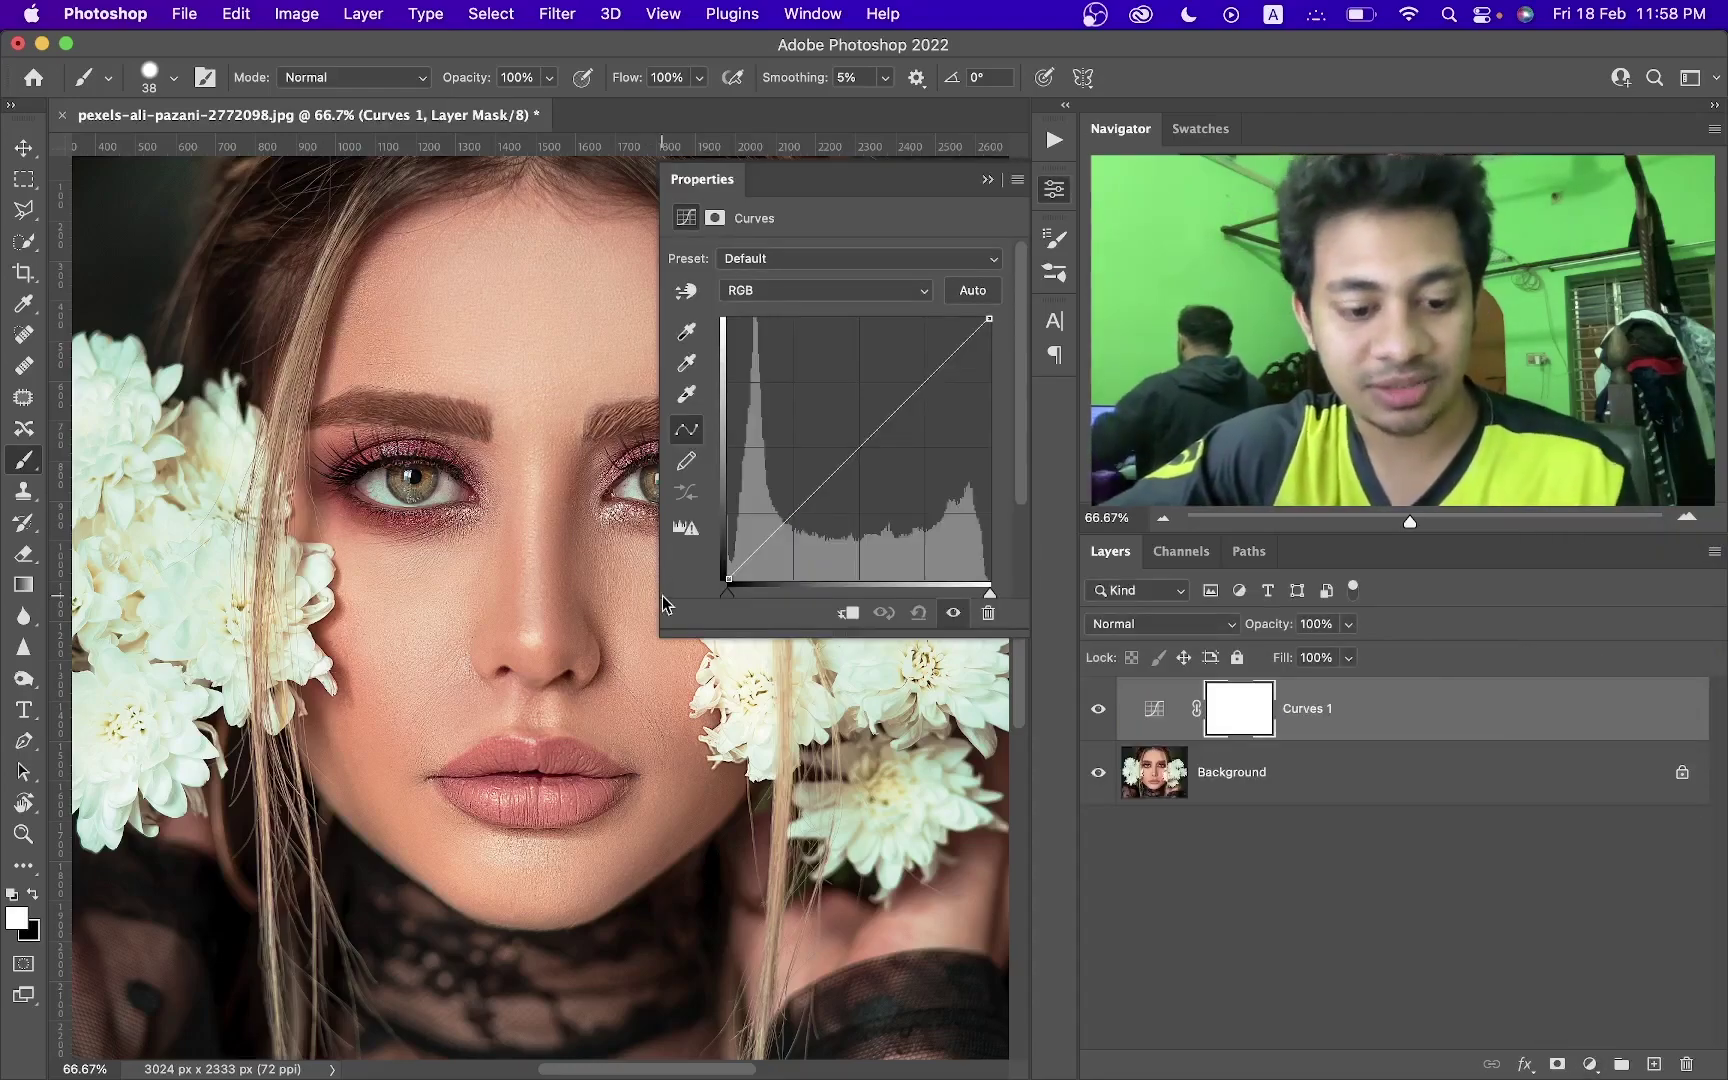
pyautogui.moveTo(586, 390); pyautogui.dragTo(406, 372)
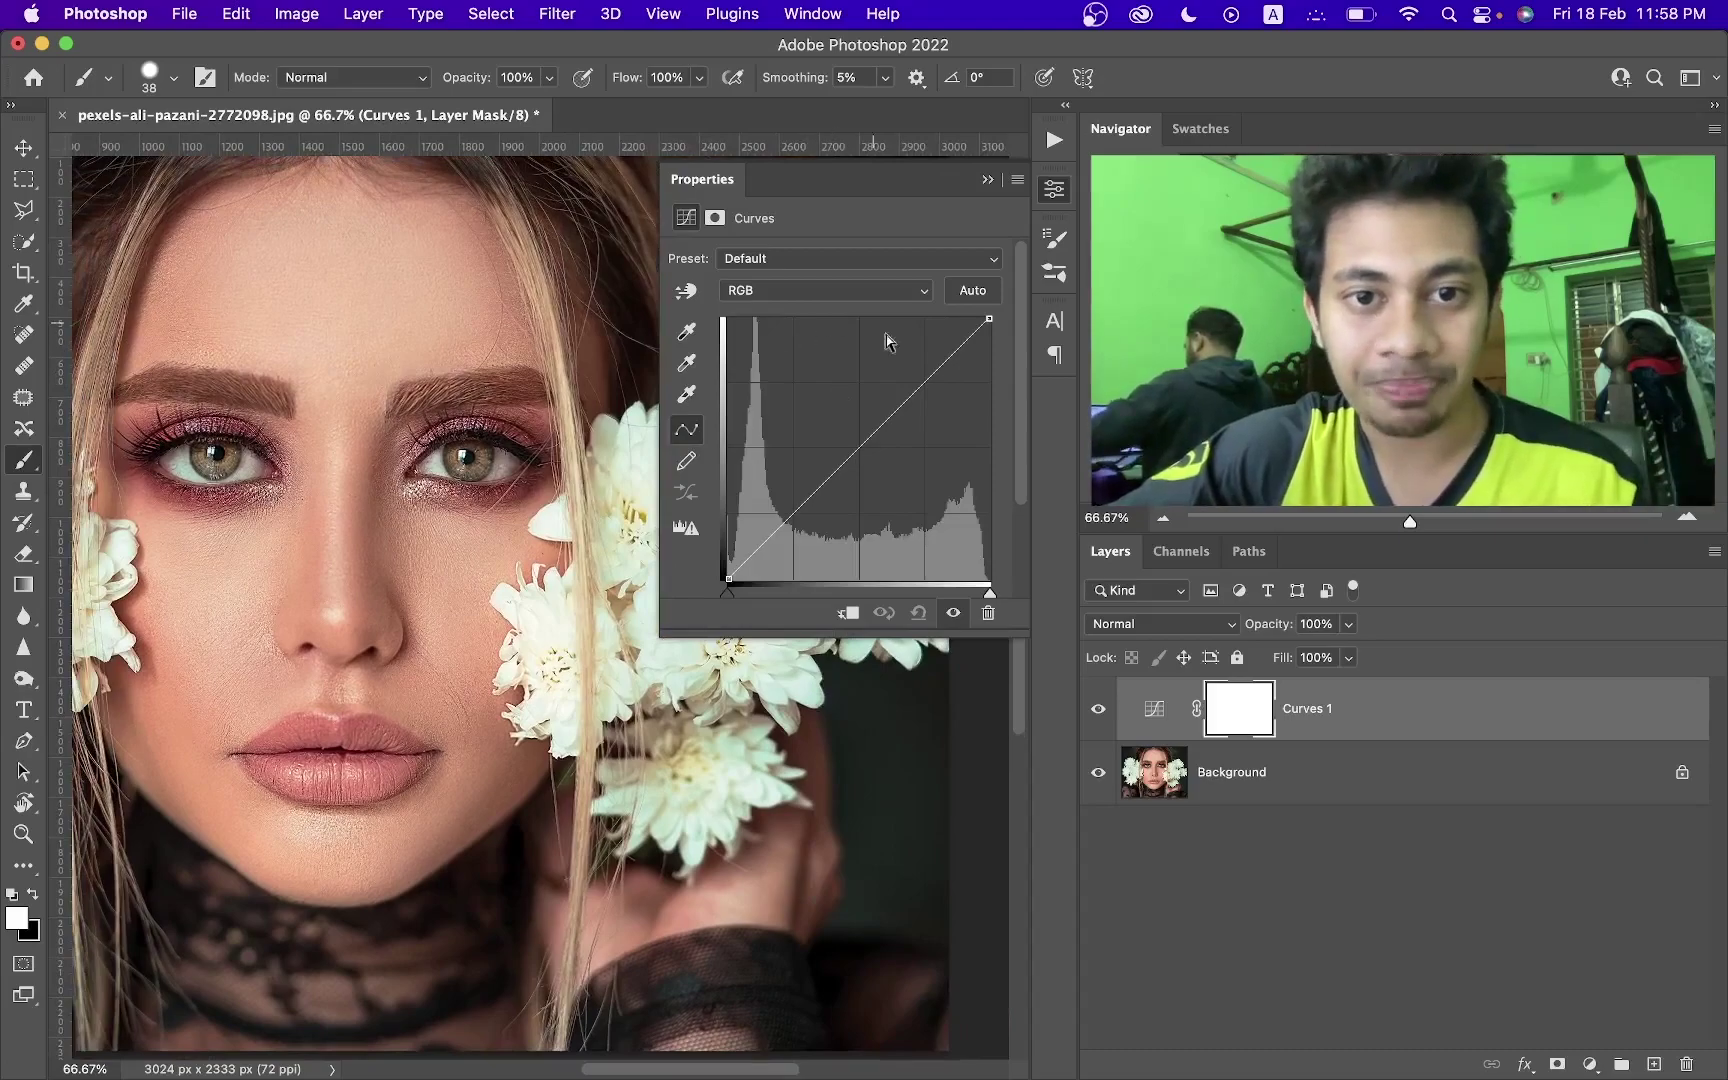
pyautogui.moveTo(842, 462); pyautogui.dragTo(838, 417)
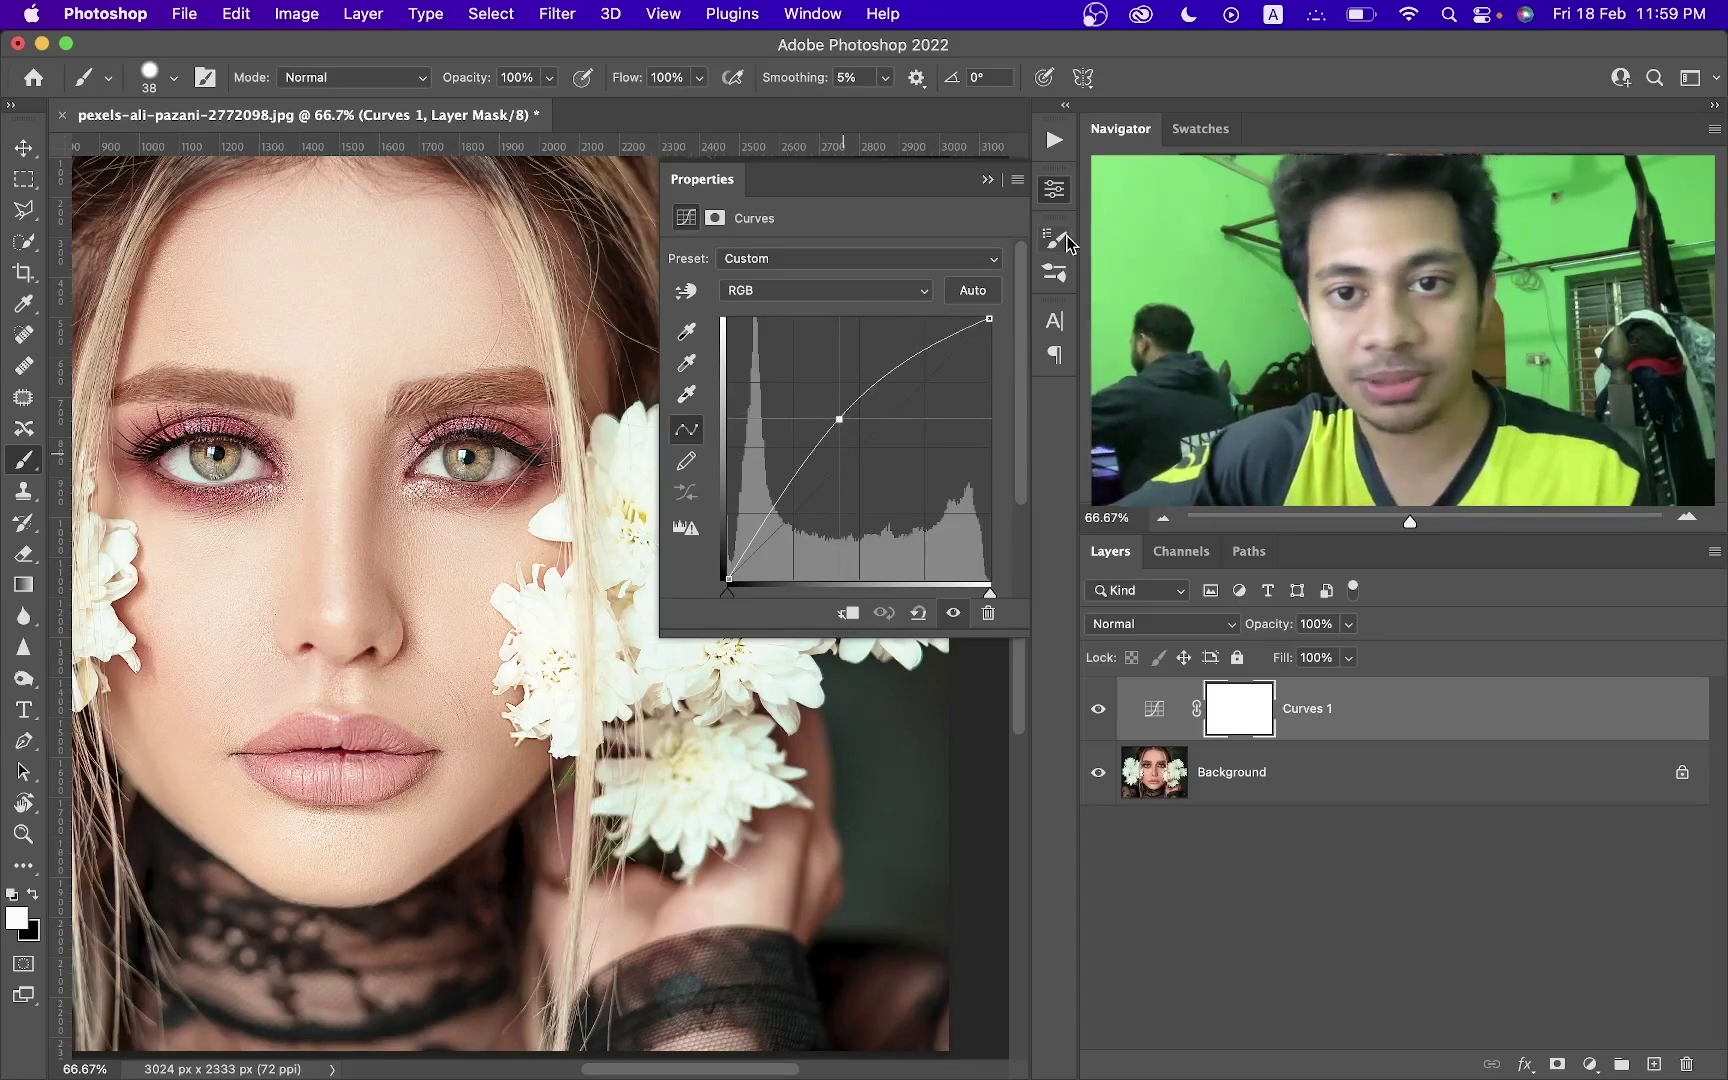
pyautogui.click(1052, 182)
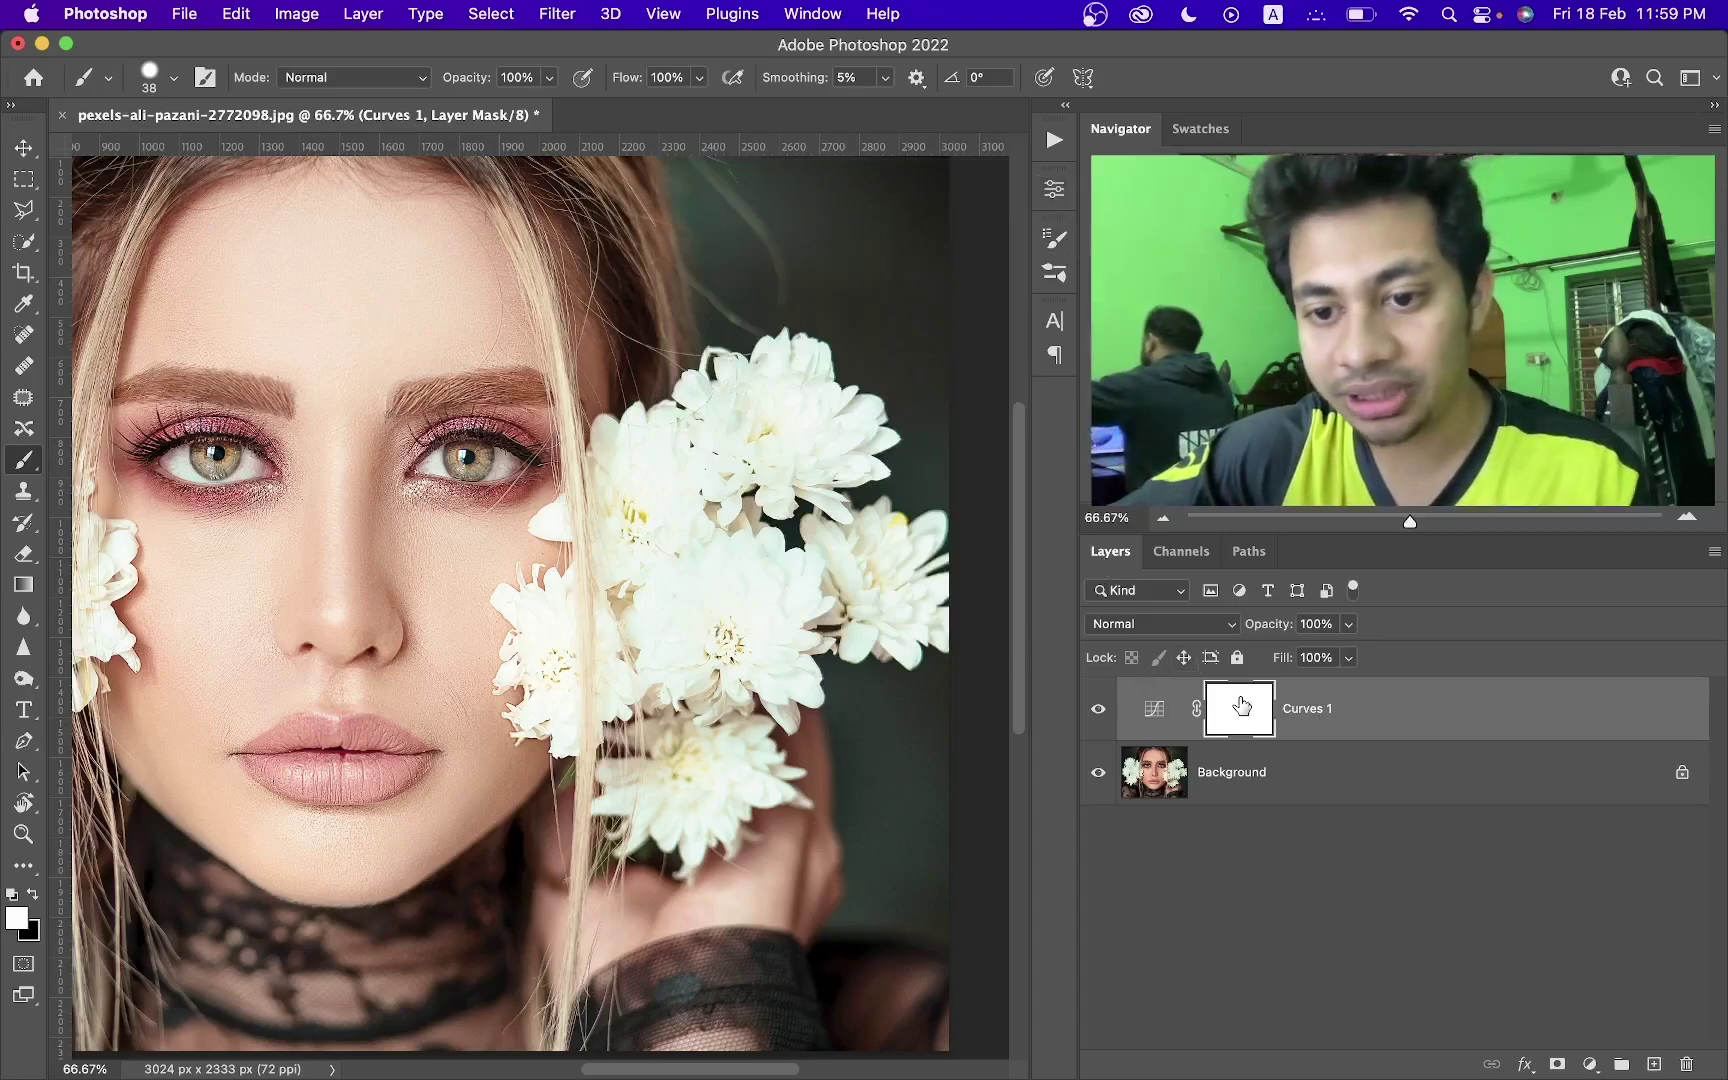
# Invert the Curves mask to black and rename the layer Dodge.
pyautogui.press('super+i')
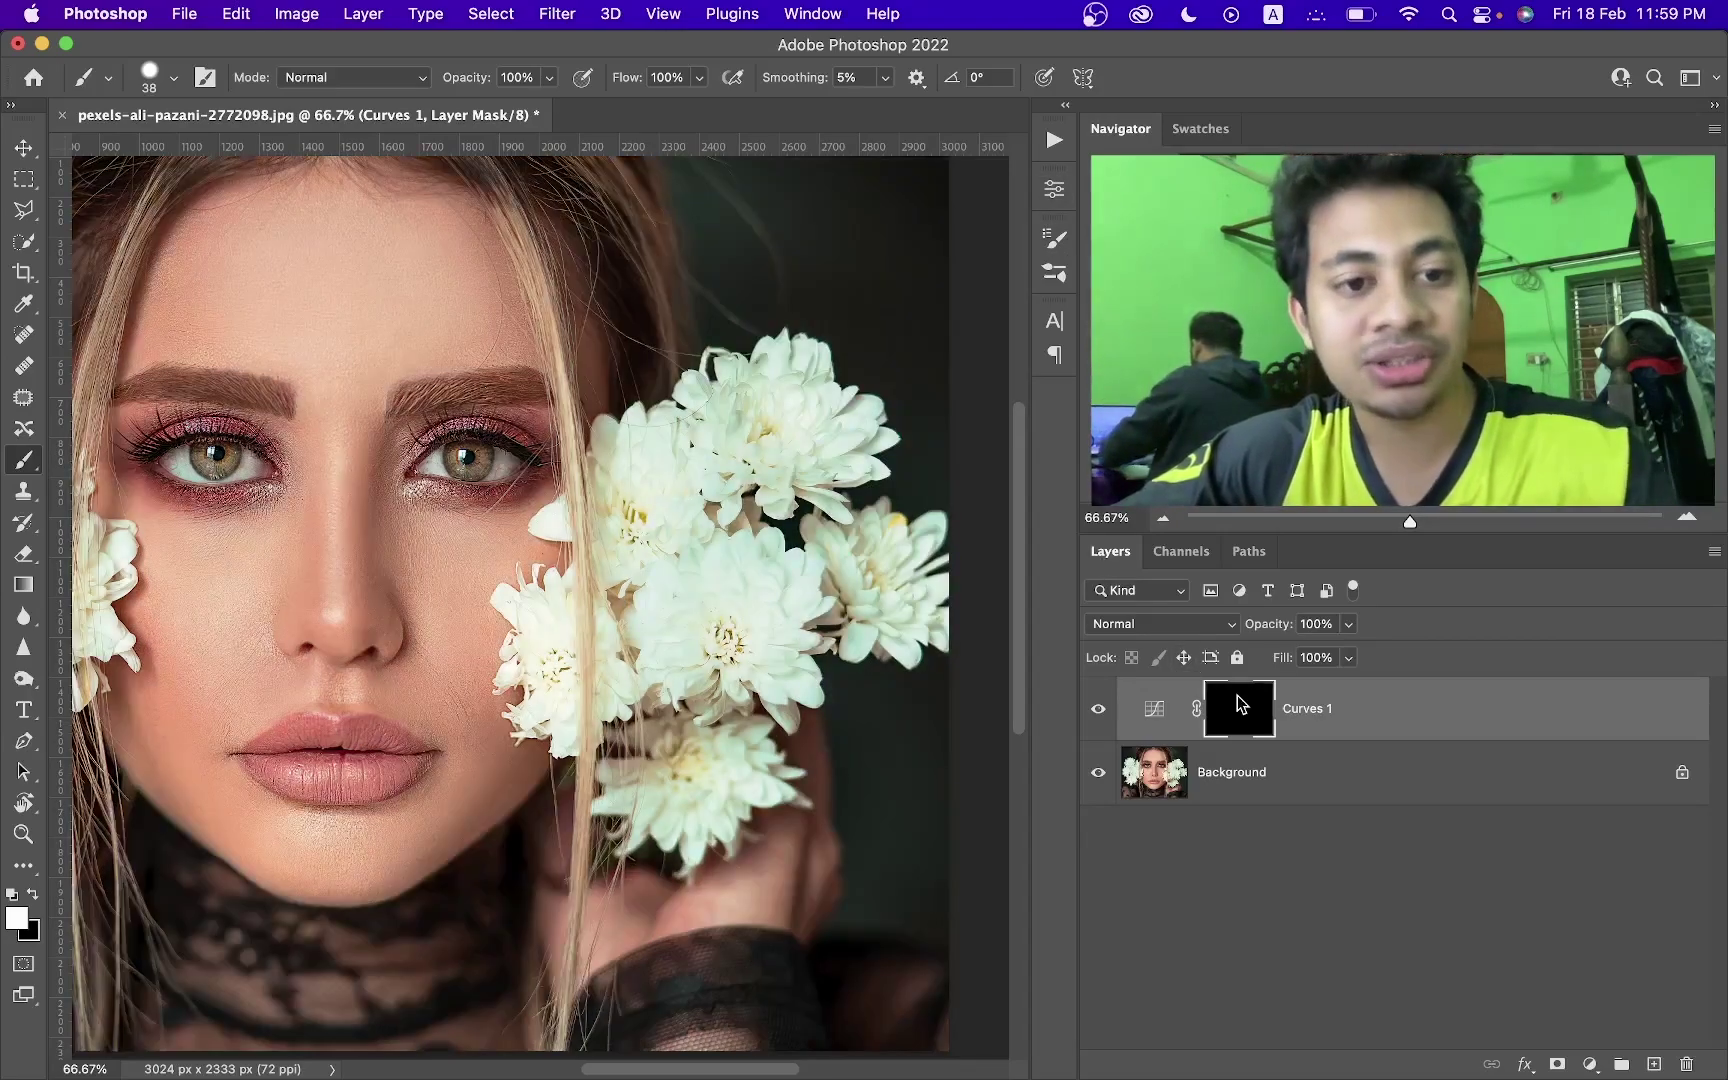
pyautogui.doubleClick(1330, 710)
pyautogui.write('Dodge')
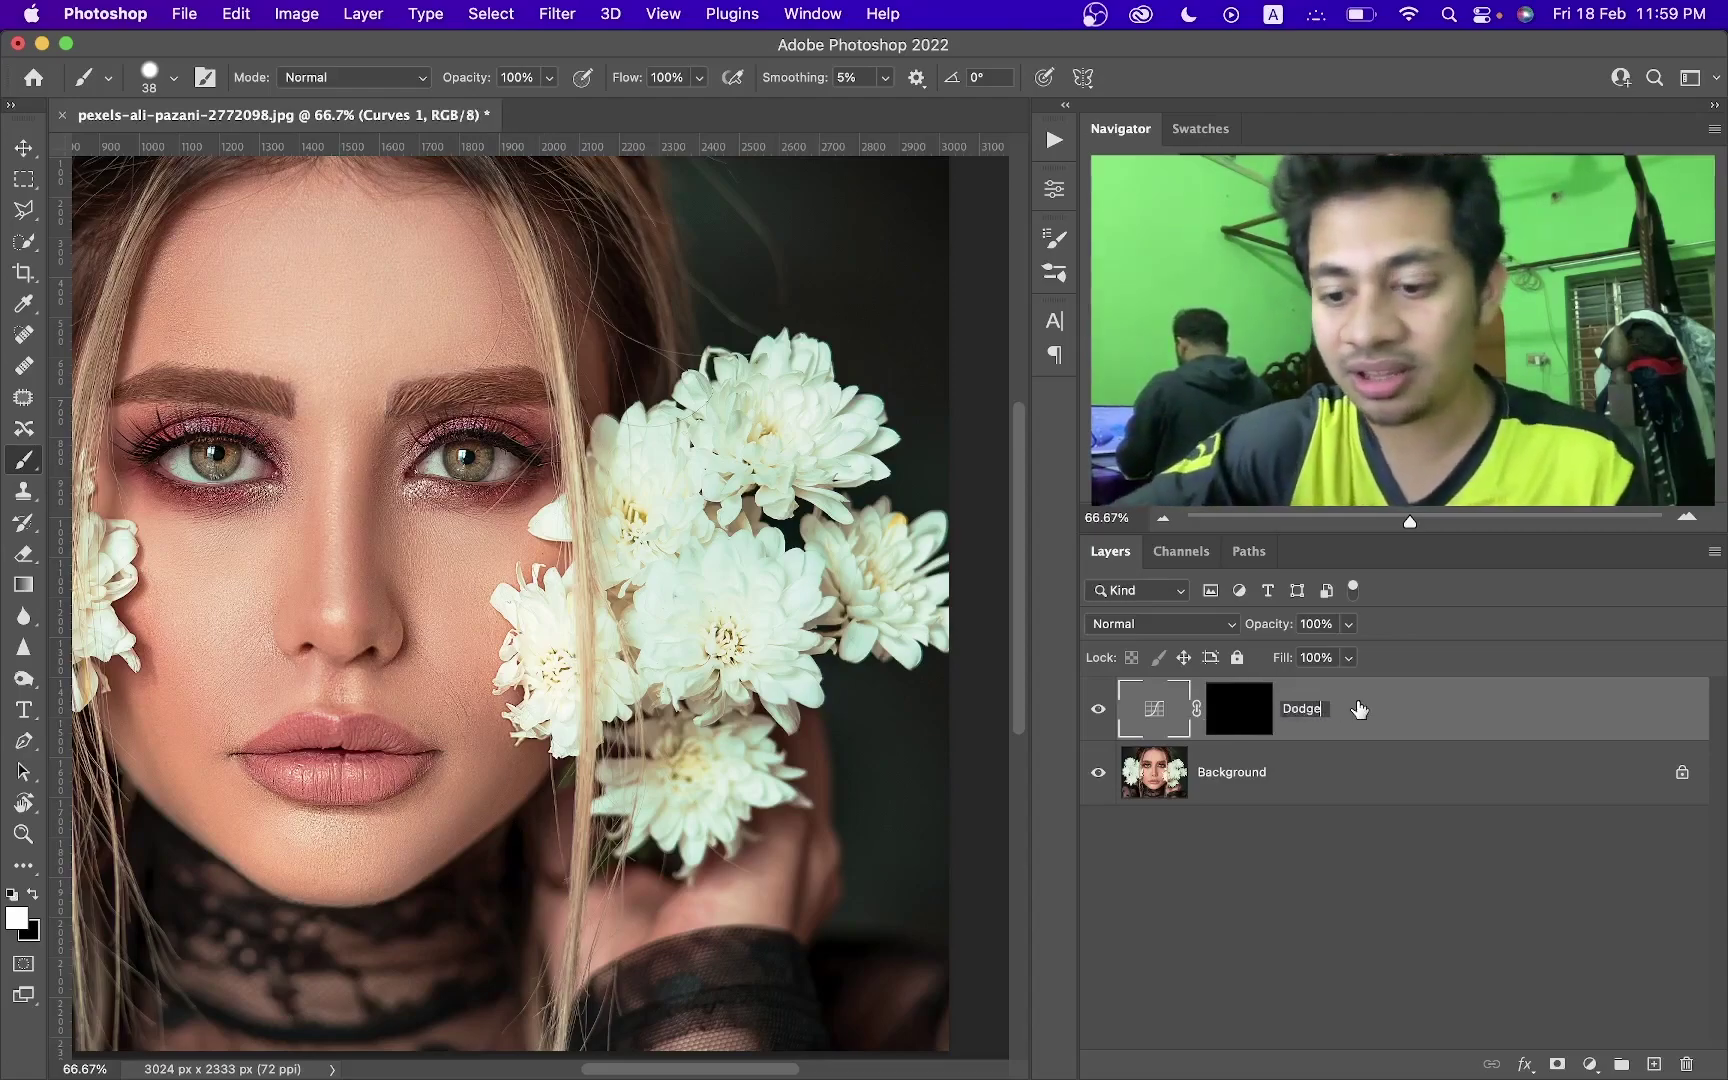
pyautogui.press('Return')
pyautogui.click(1590, 1064)
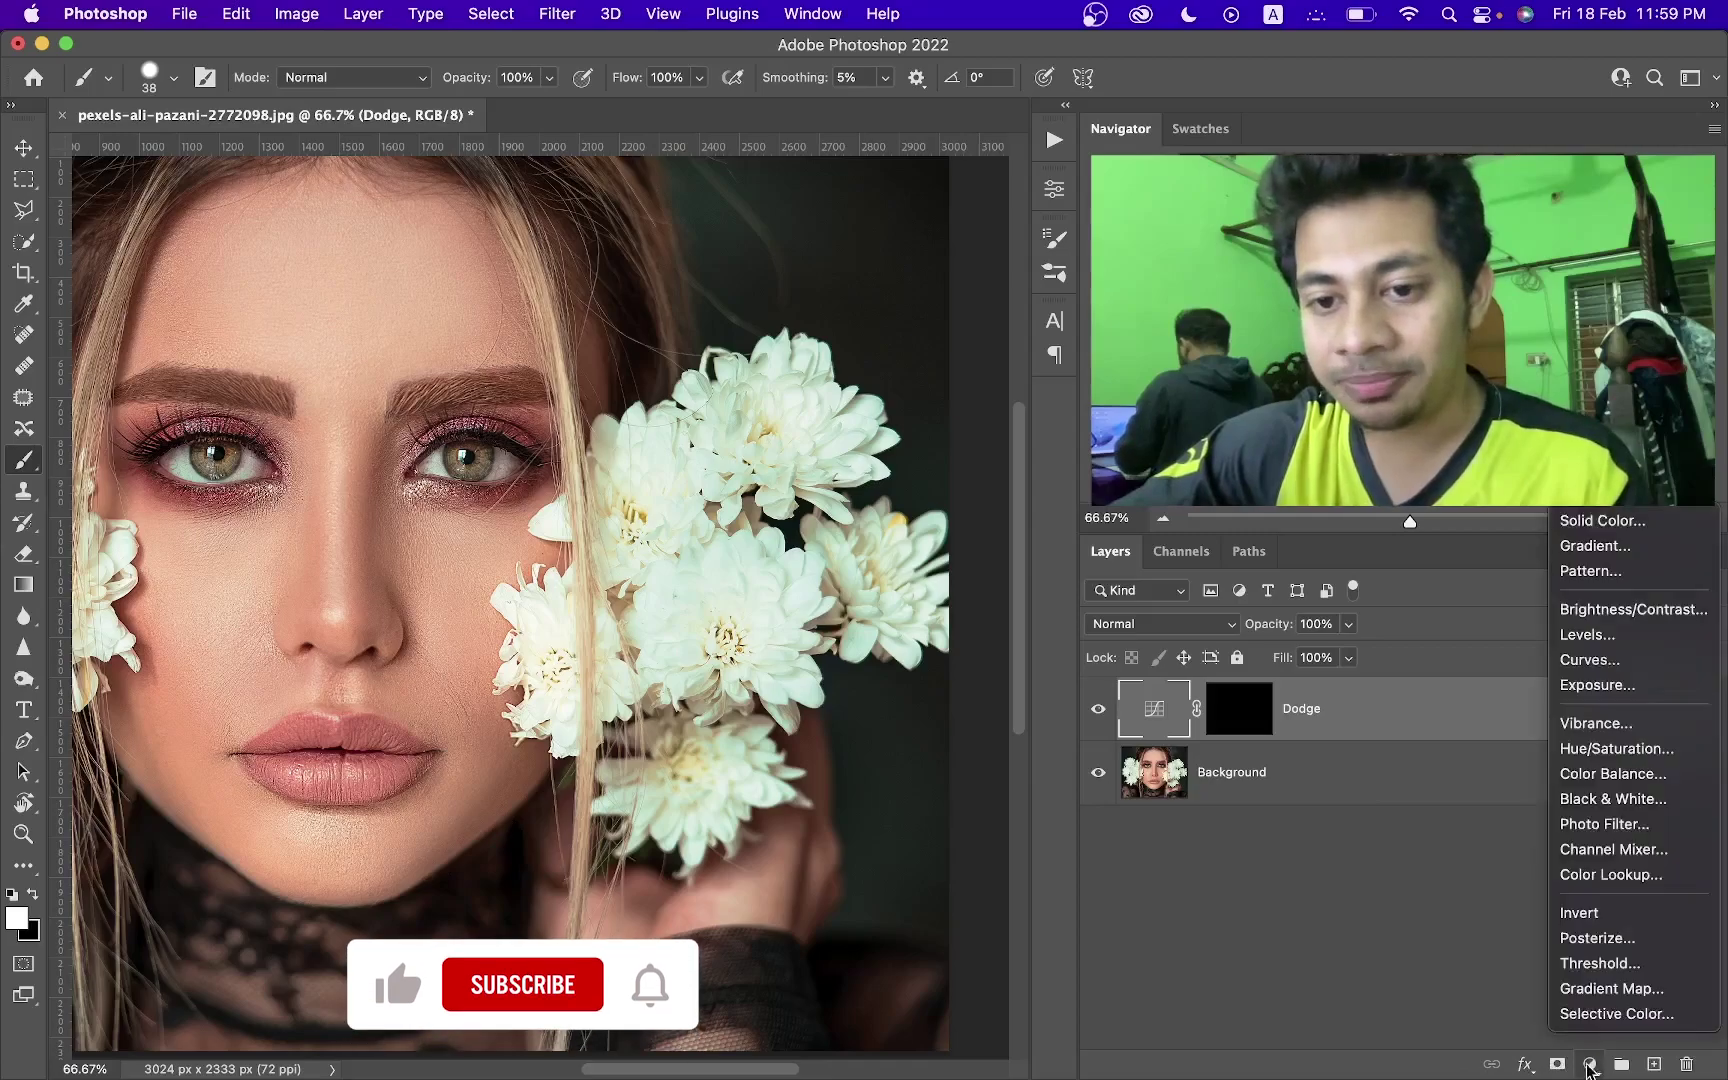
# Add a second Curves adjustment layer with the curve pulled down to darken.
pyautogui.click(1588, 662)
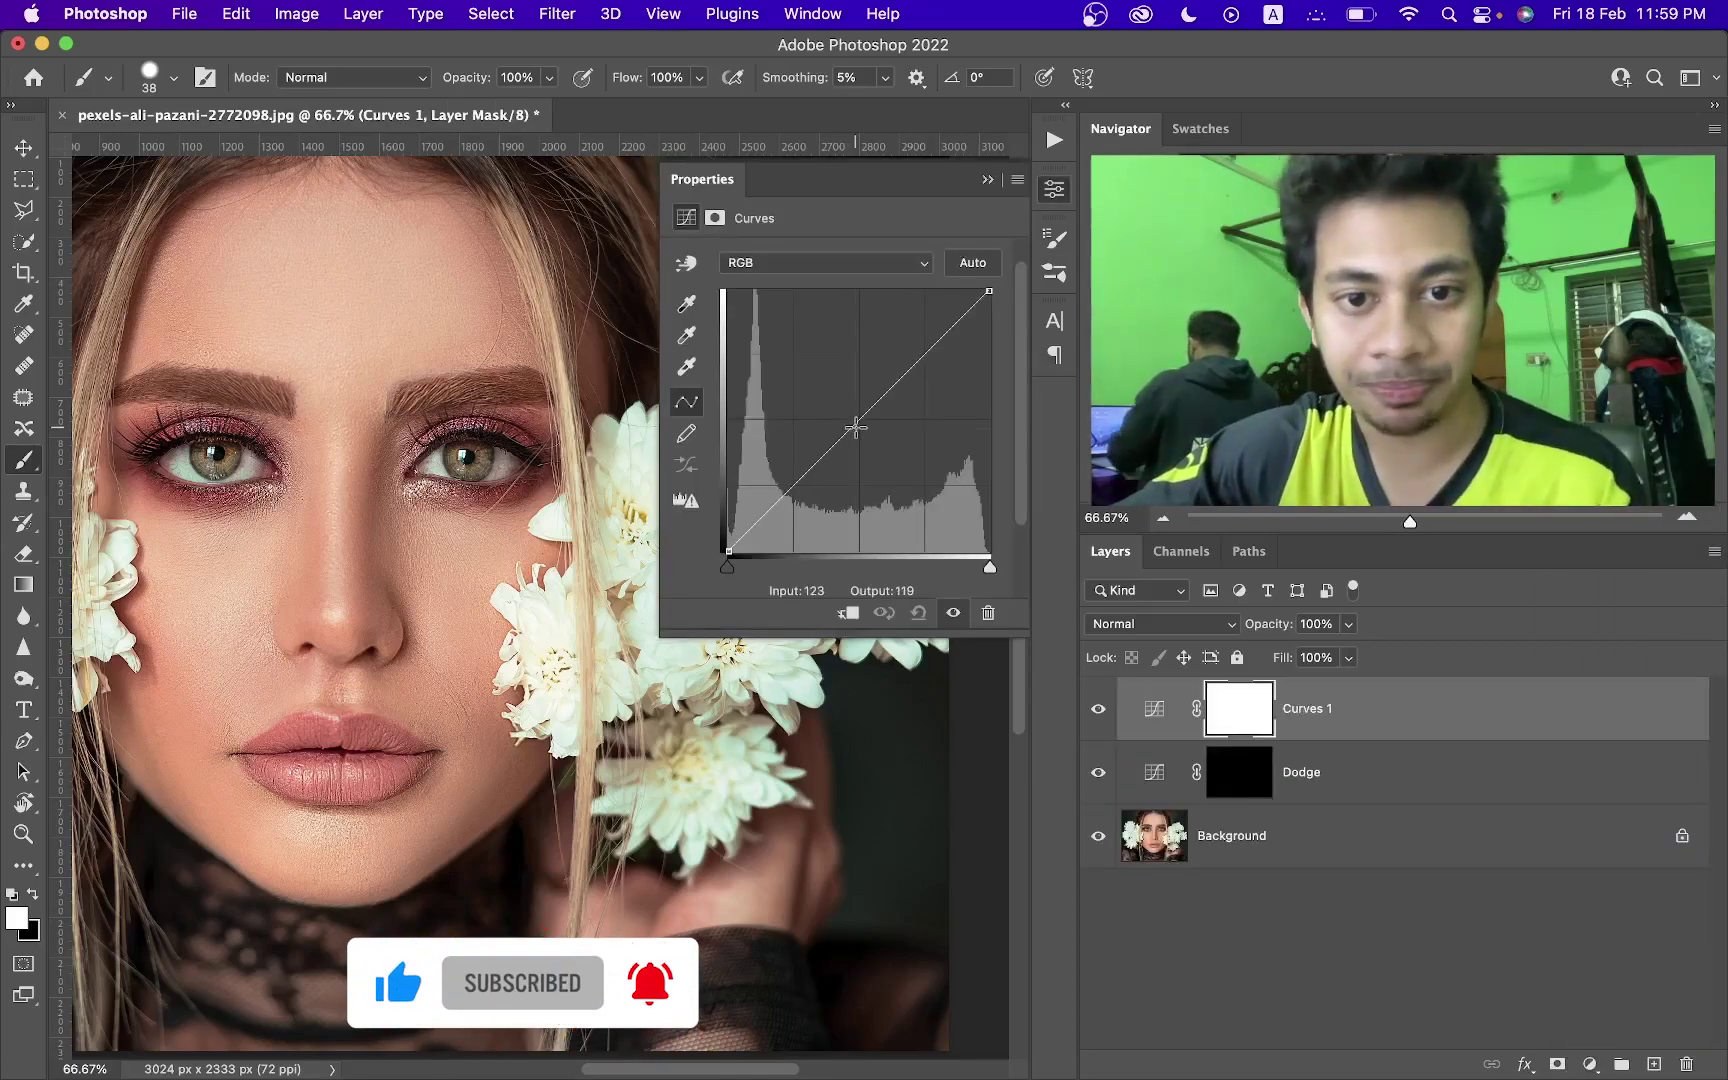
pyautogui.moveTo(855, 428); pyautogui.dragTo(875, 454)
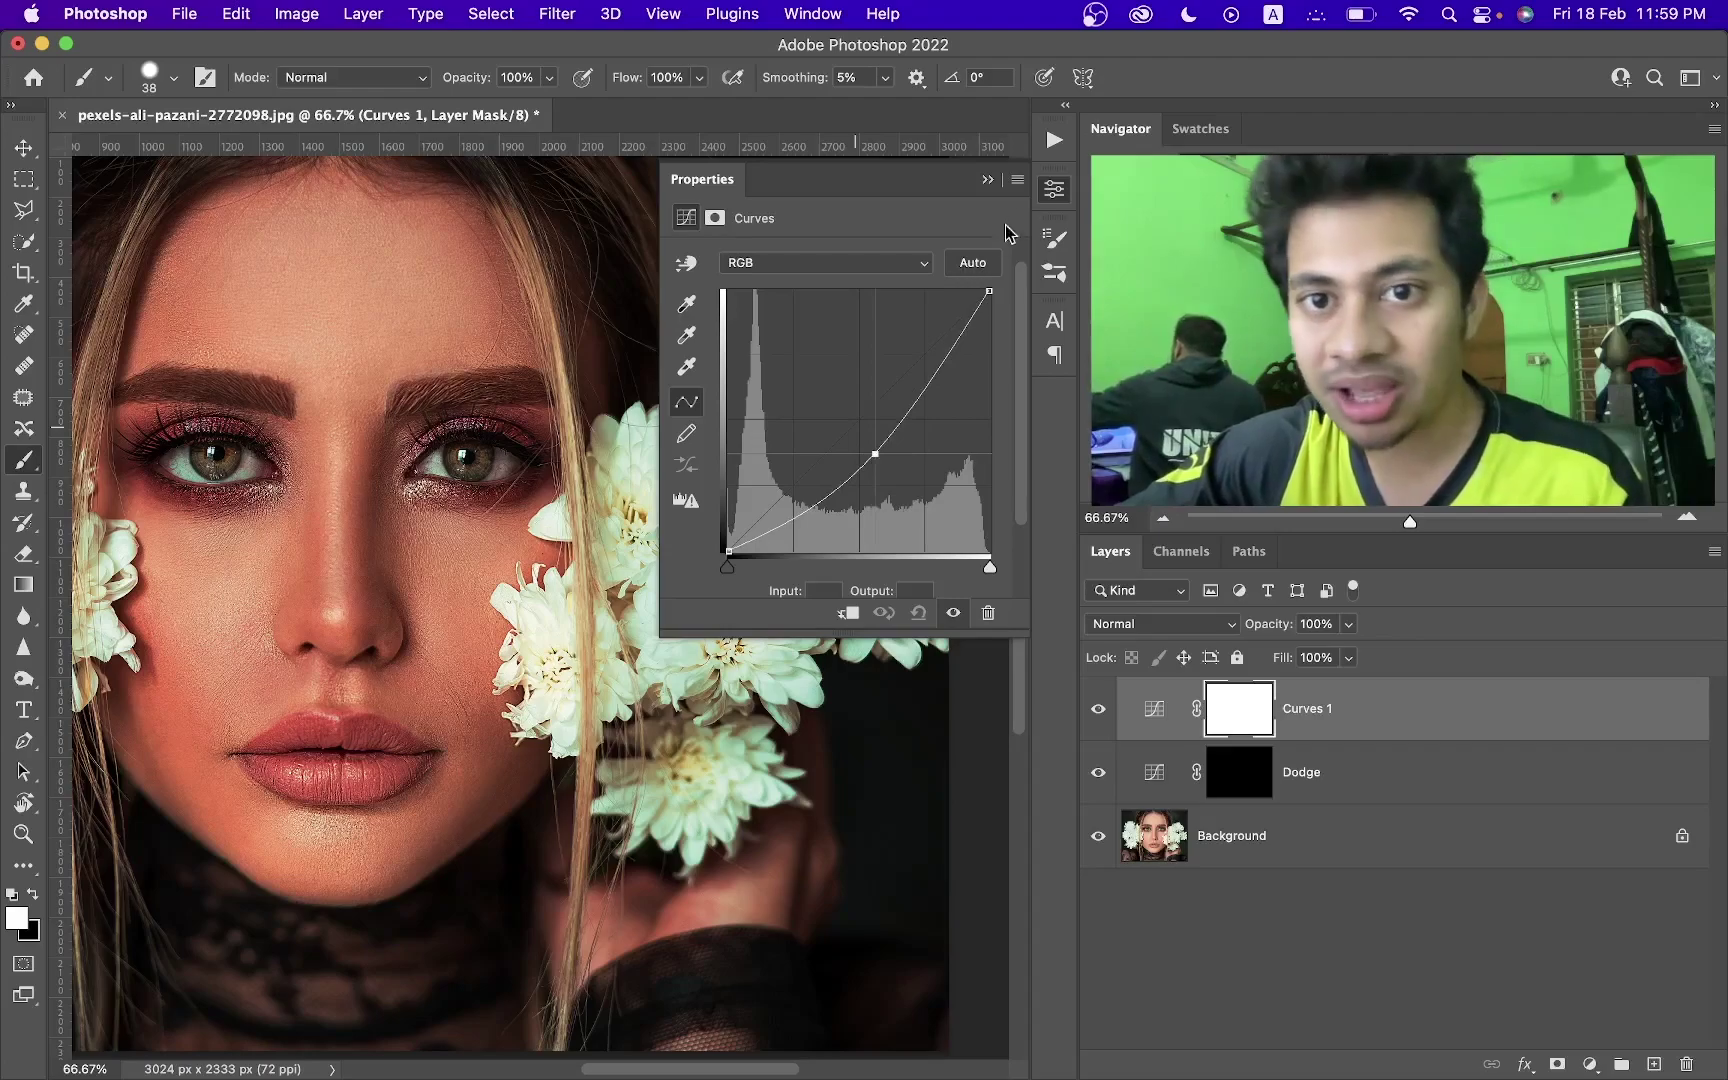
pyautogui.click(1054, 189)
# Rename the new curves layer Burn and invert its mask to black.
pyautogui.doubleClick(1304, 710)
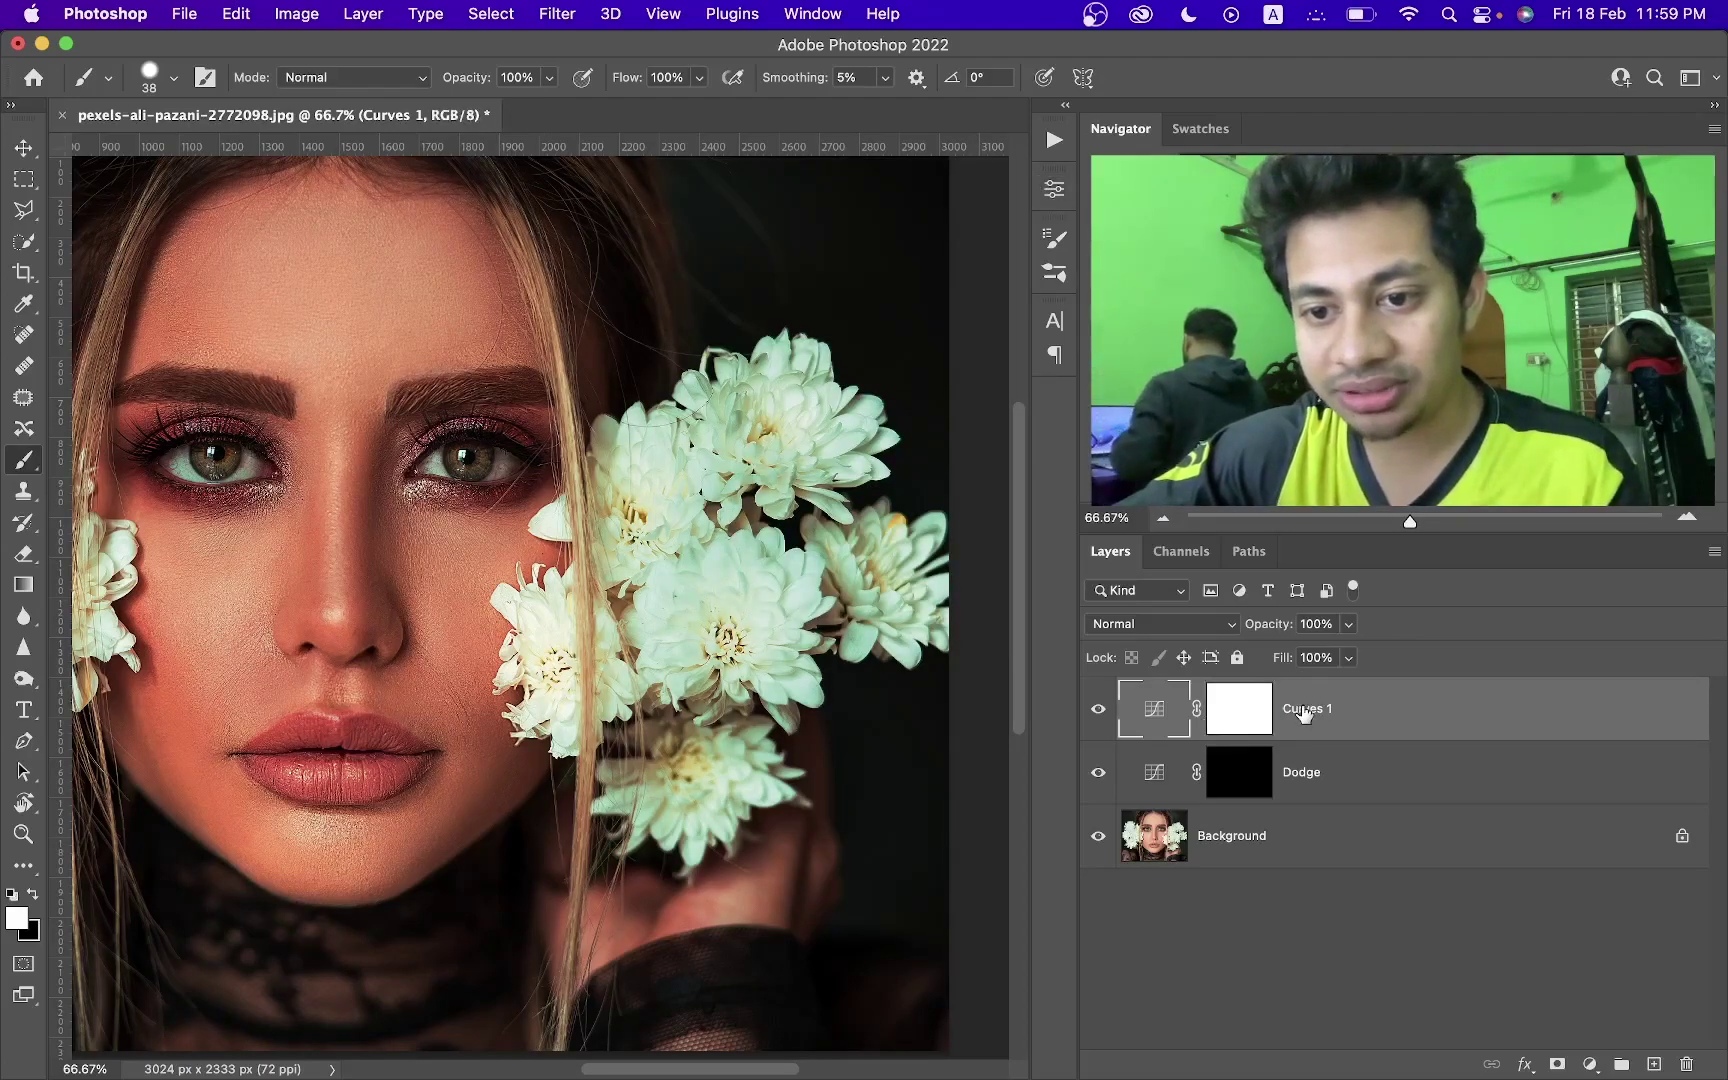
pyautogui.write('Burn')
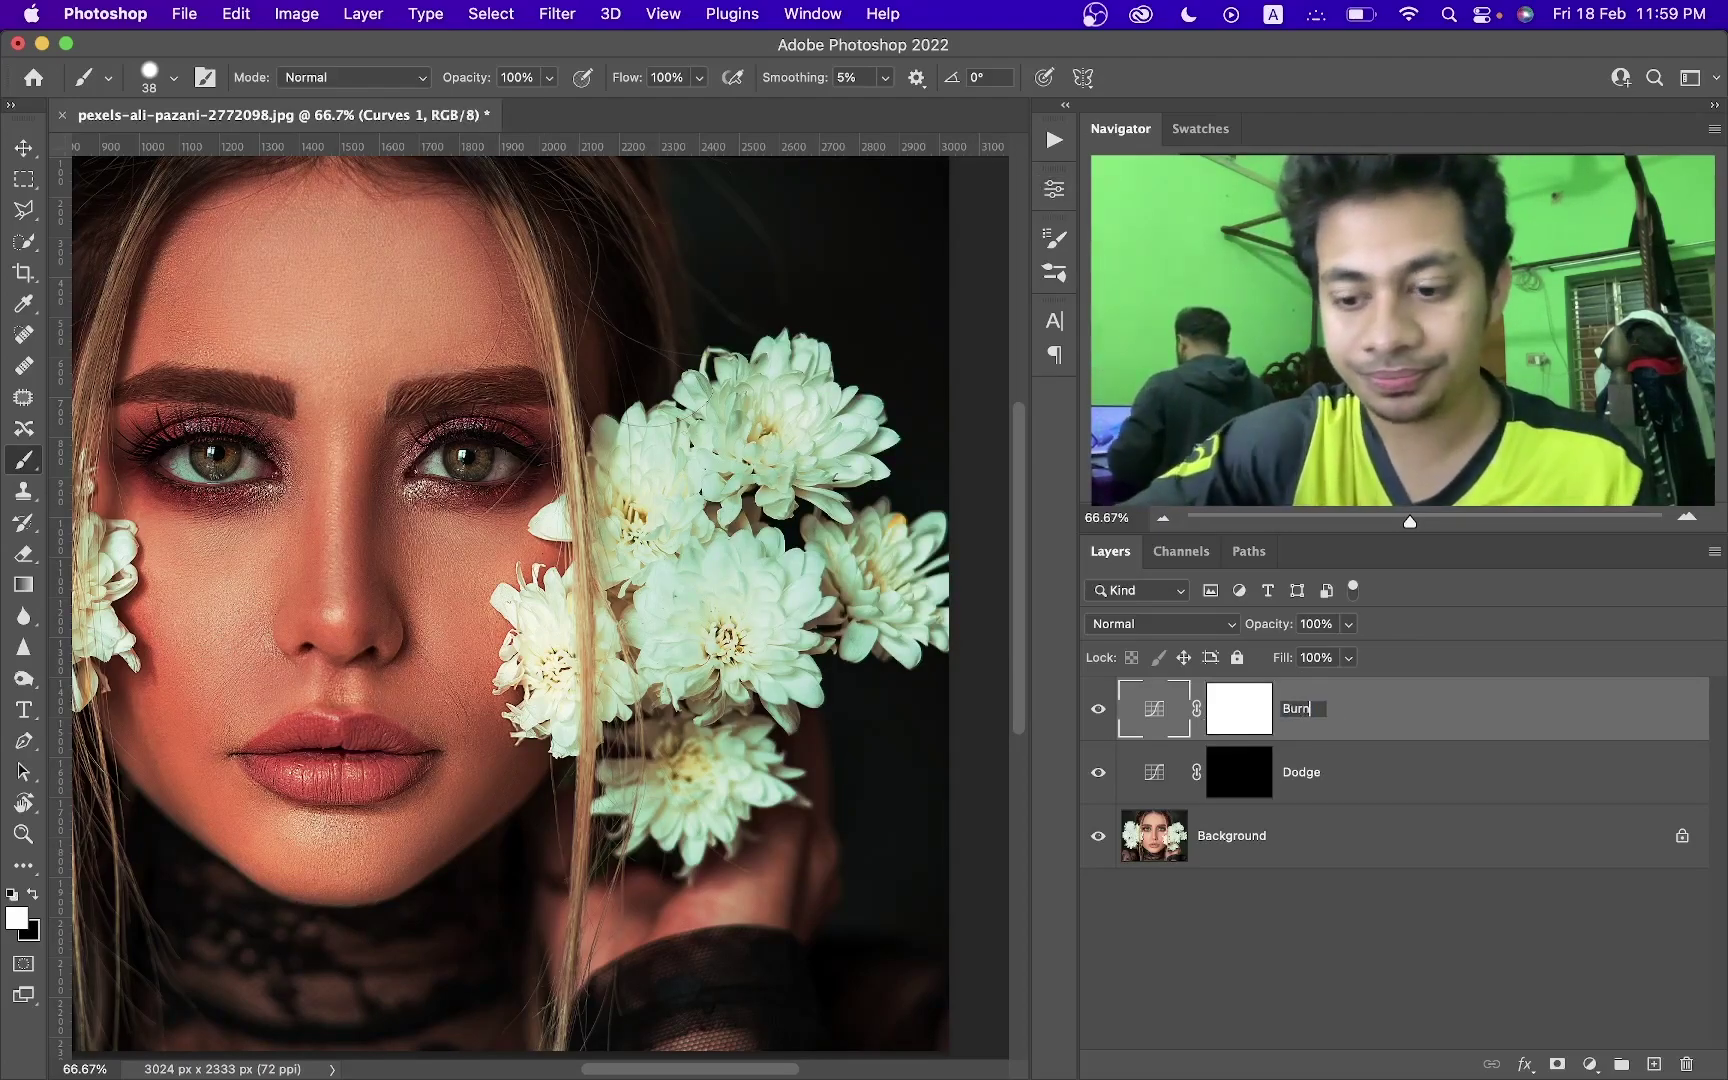
pyautogui.press('Return')
pyautogui.click(1262, 714)
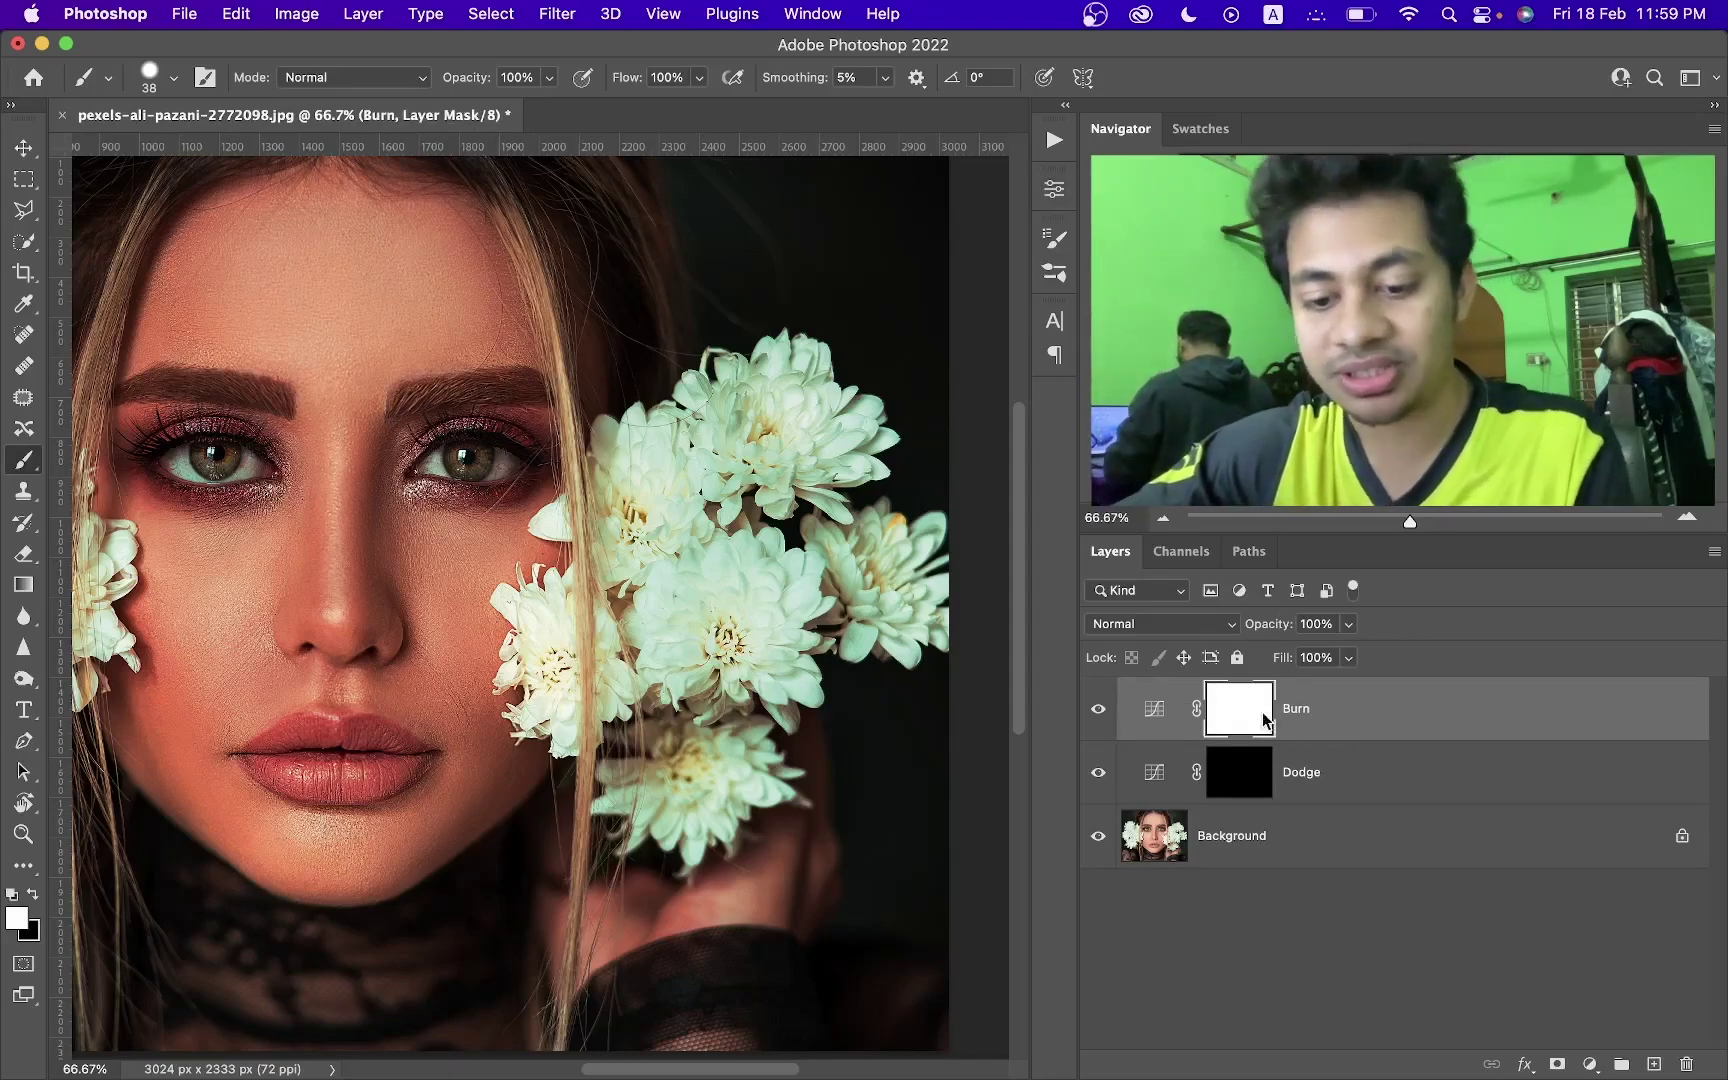
pyautogui.press('super+i')
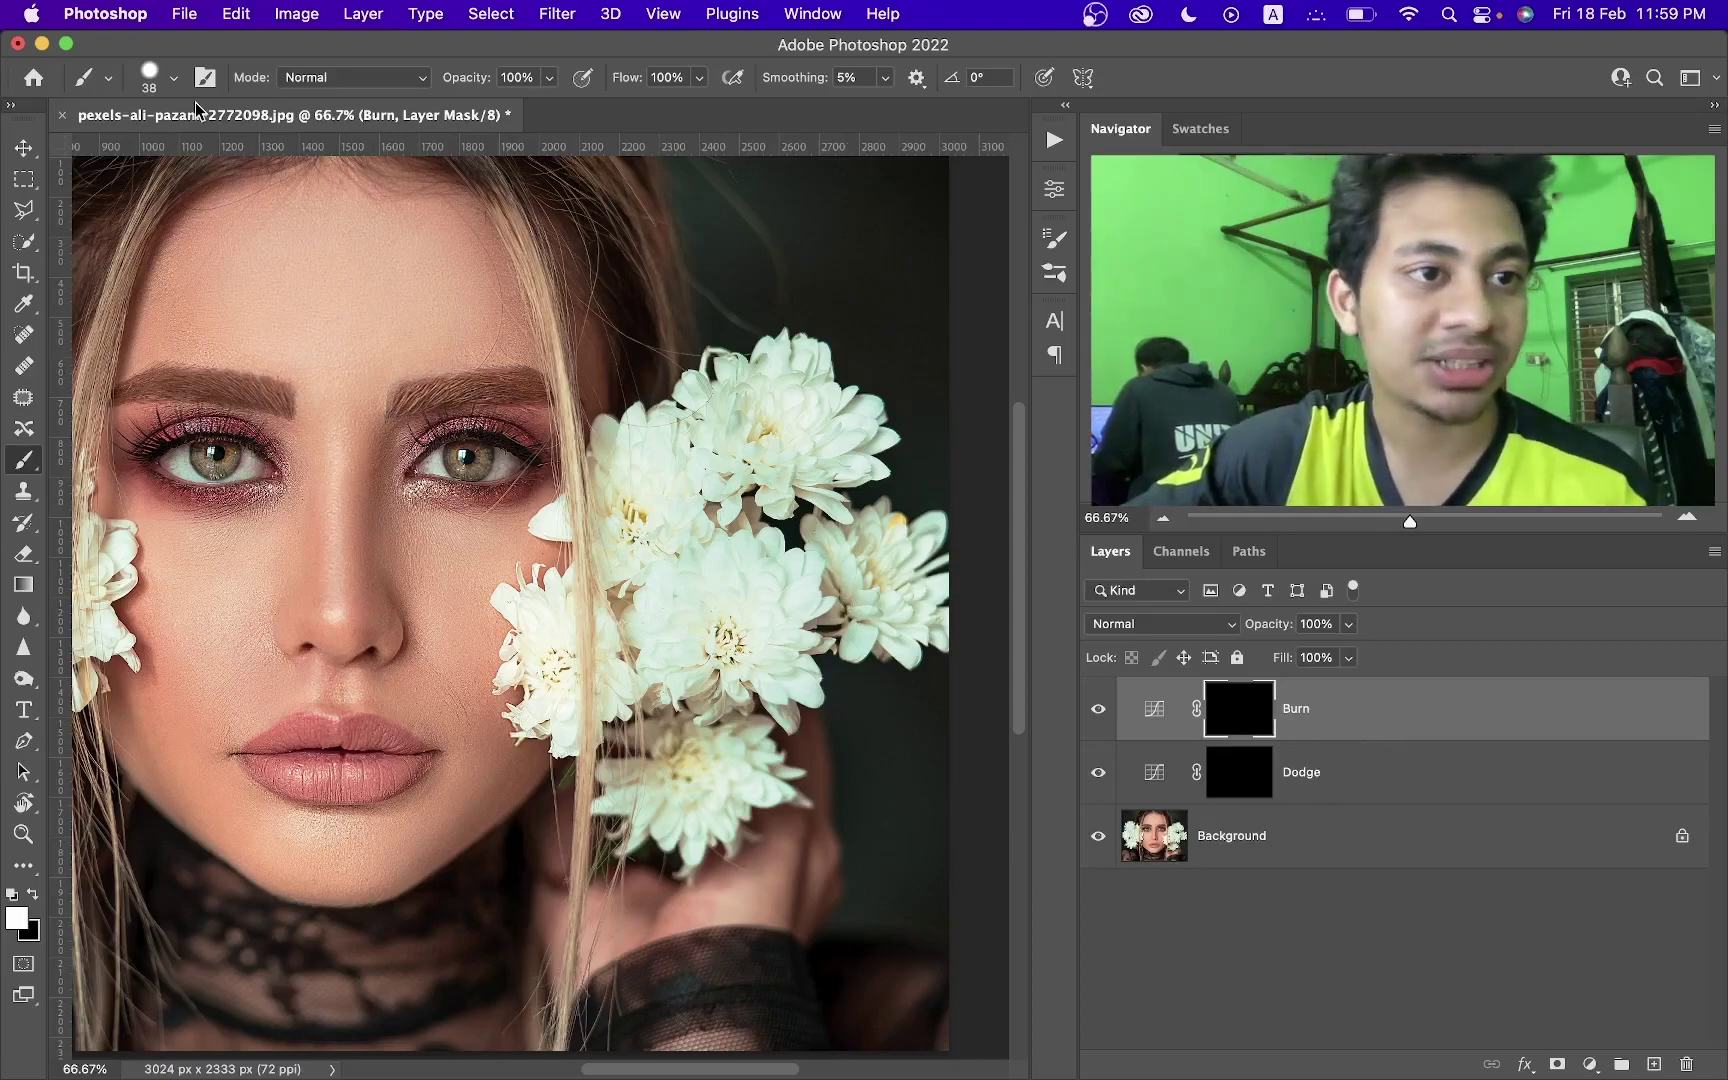
# Set the brush to 0% hardness and 32 px size, centring the face in view.
pyautogui.click(165, 92)
pyautogui.moveTo(236, 207); pyautogui.dragTo(150, 207)
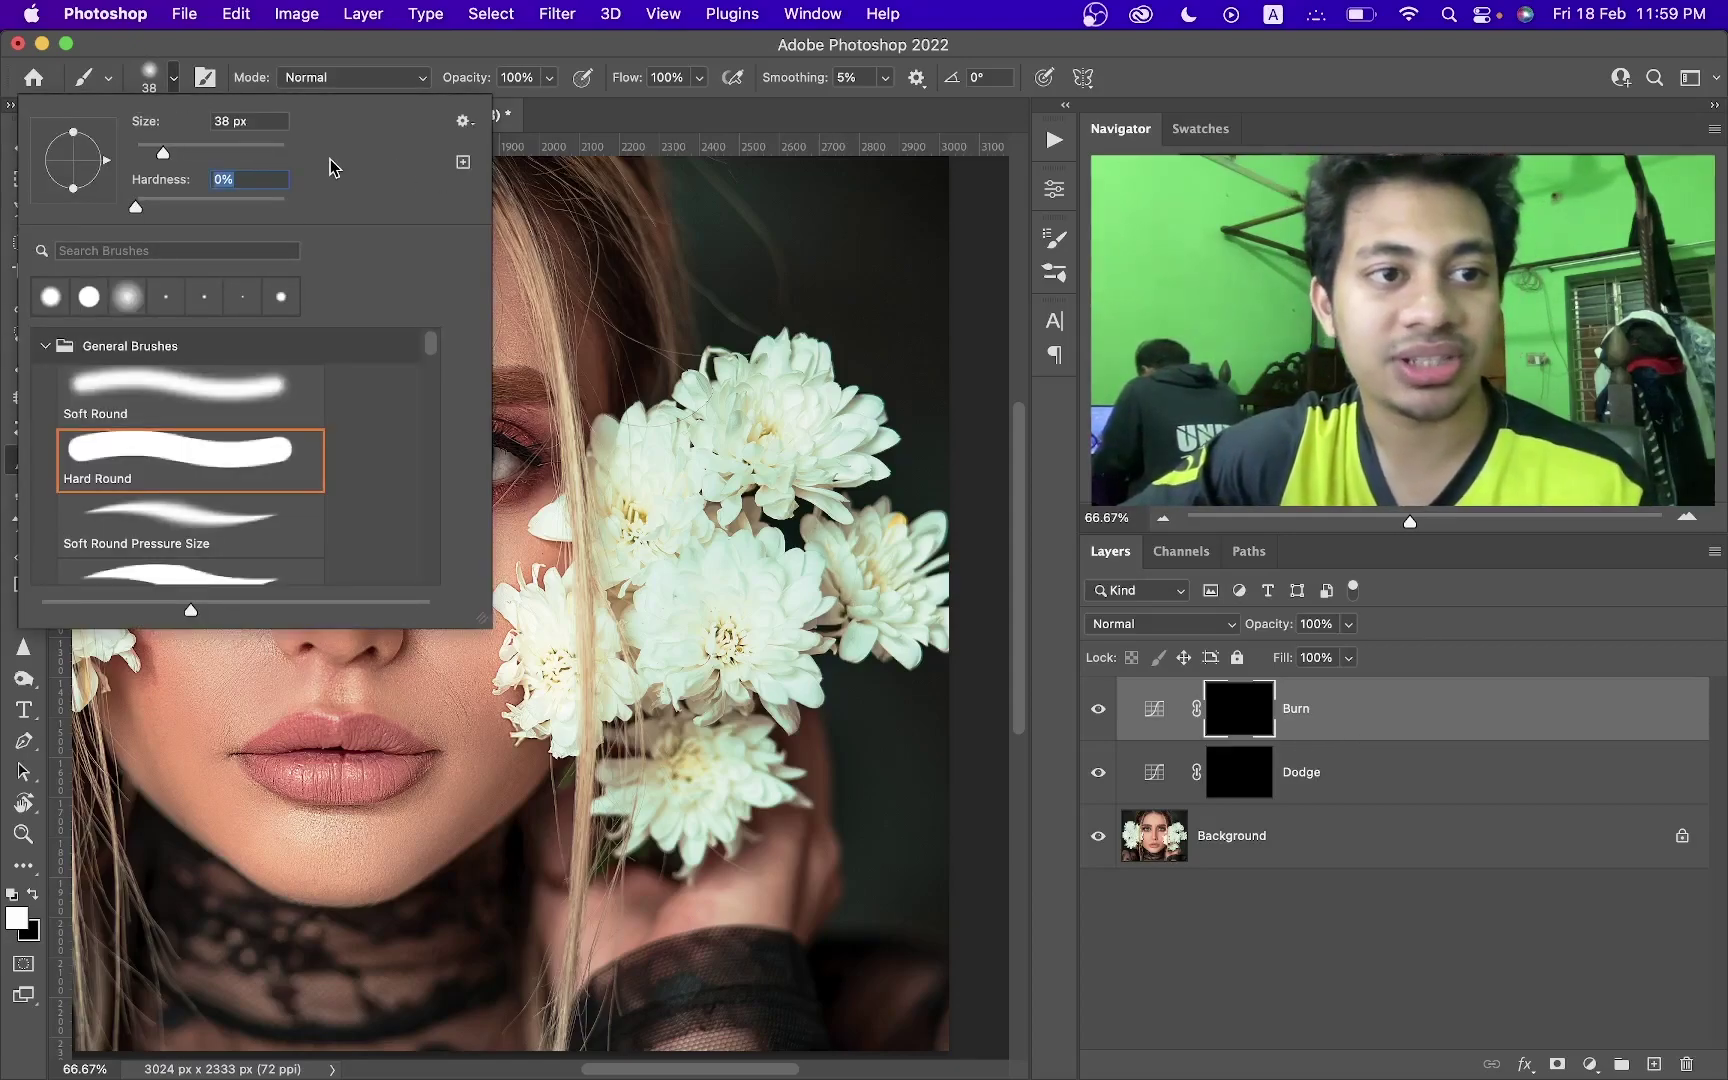
pyautogui.press('Return')
pyautogui.scroll(1, 332, 457)
pyautogui.moveTo(351, 440); pyautogui.dragTo(351, 437)
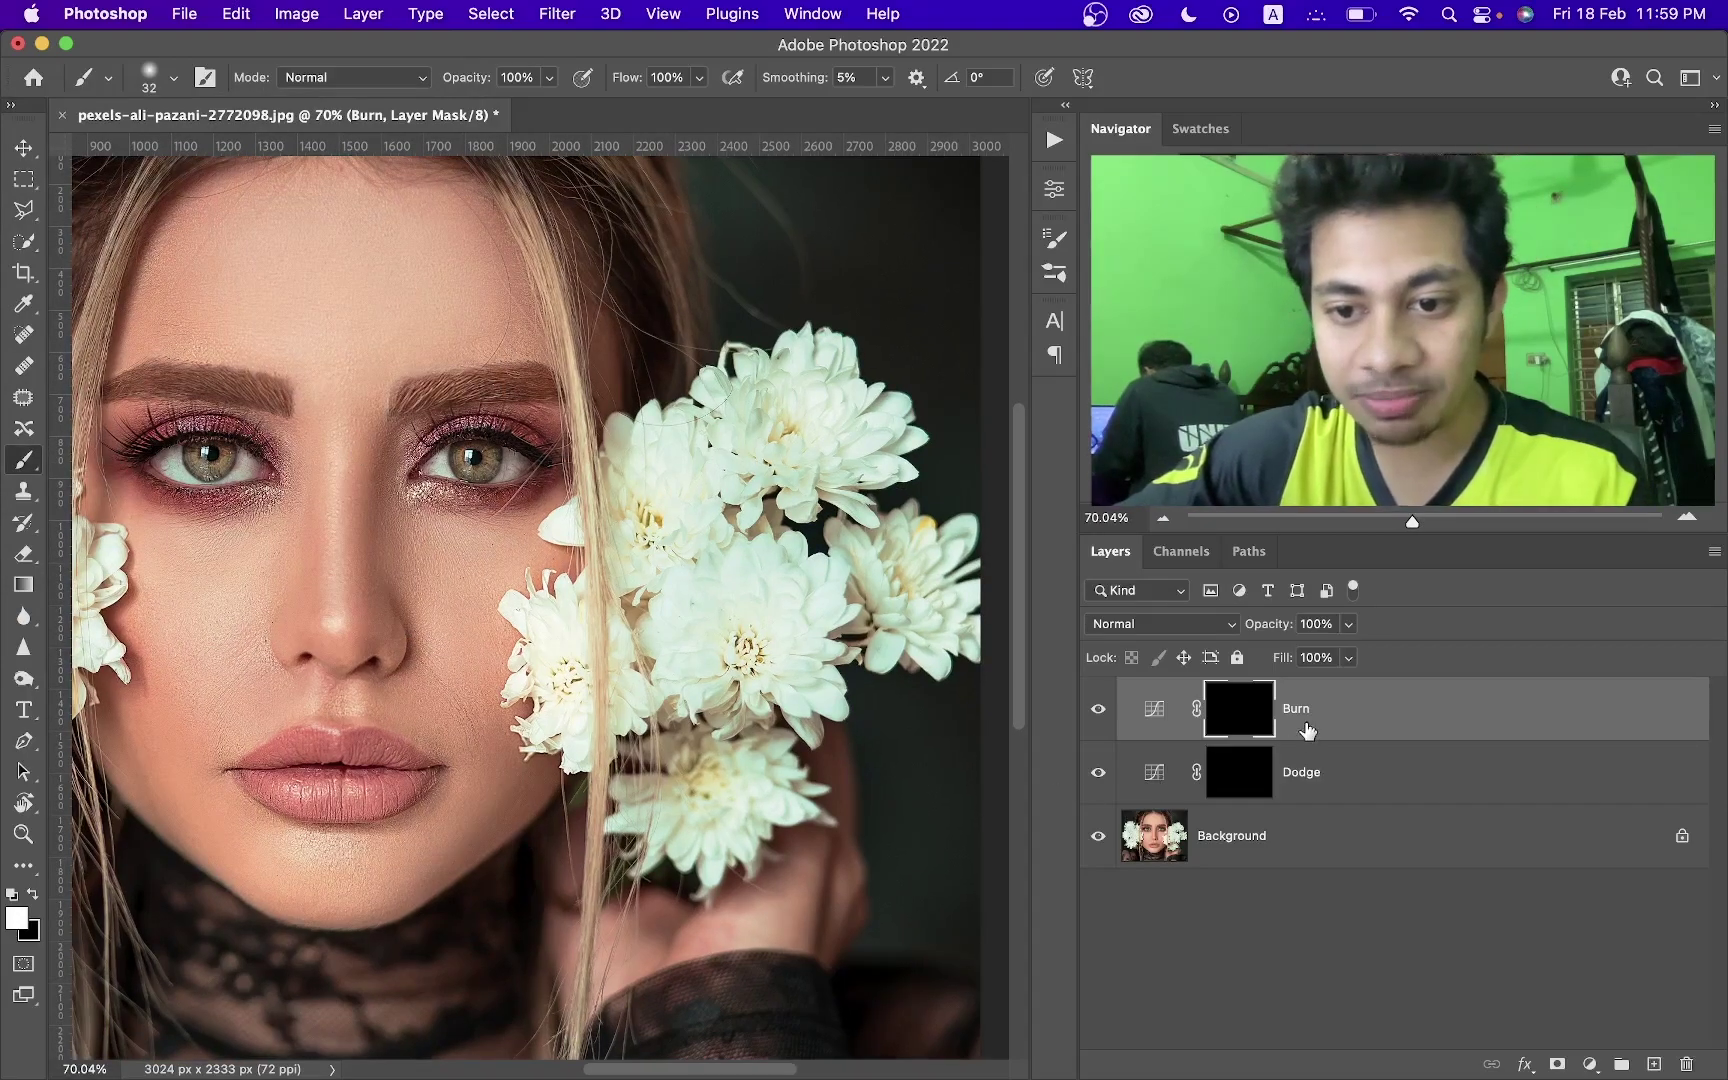
pyautogui.moveTo(459, 464); pyautogui.dragTo(551, 440)
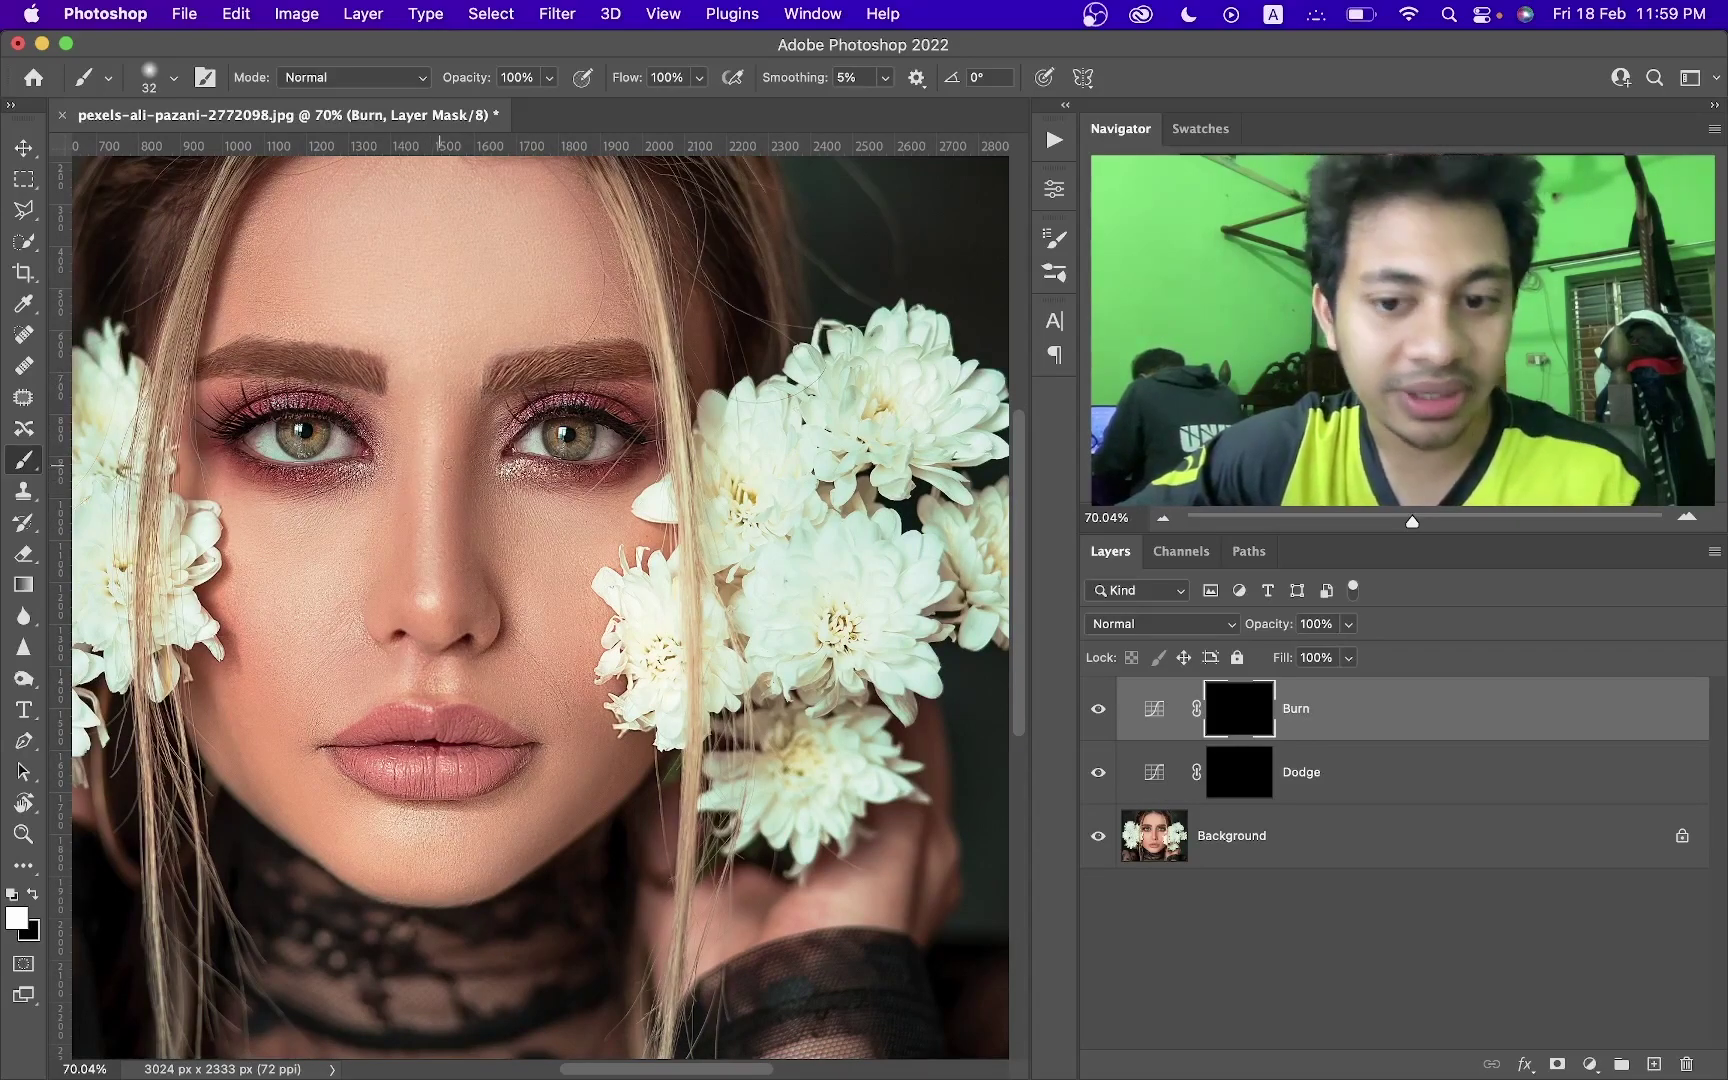
# Paint white highlight strokes down the nose bridge to the tip on the Dodge mask.
pyautogui.click(1248, 786)
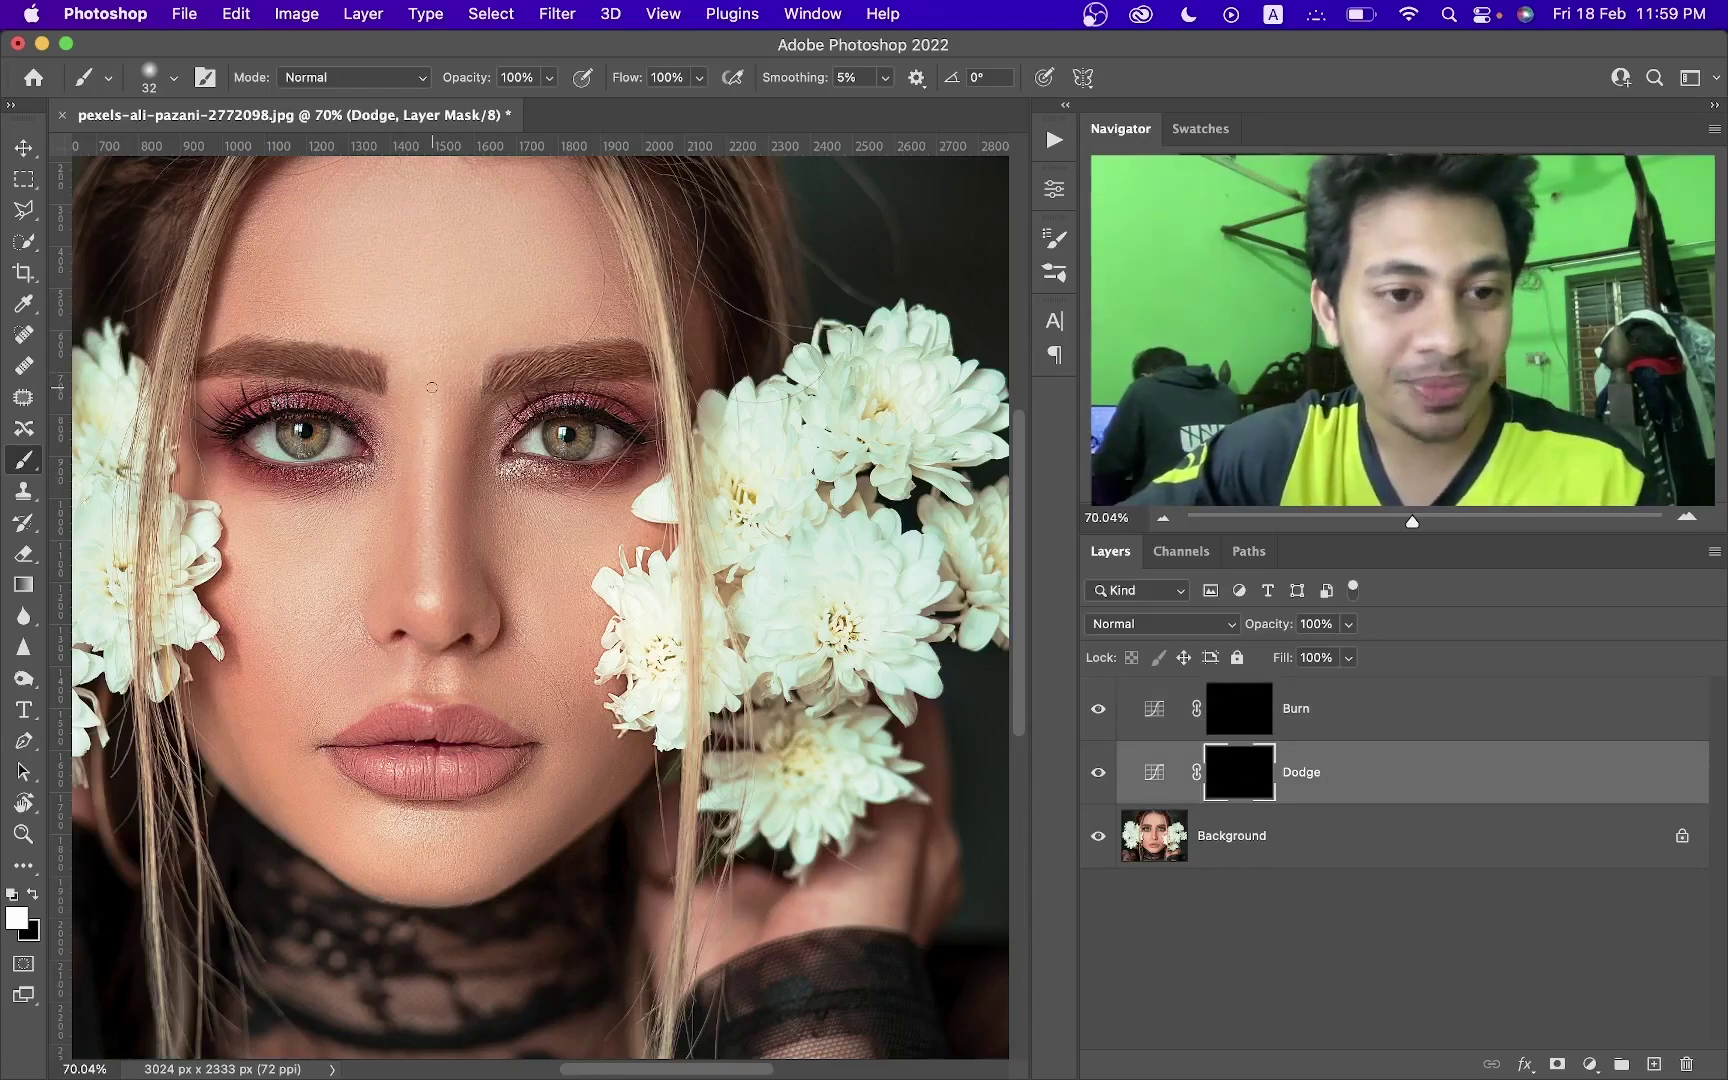
pyautogui.moveTo(434, 397); pyautogui.dragTo(432, 578)
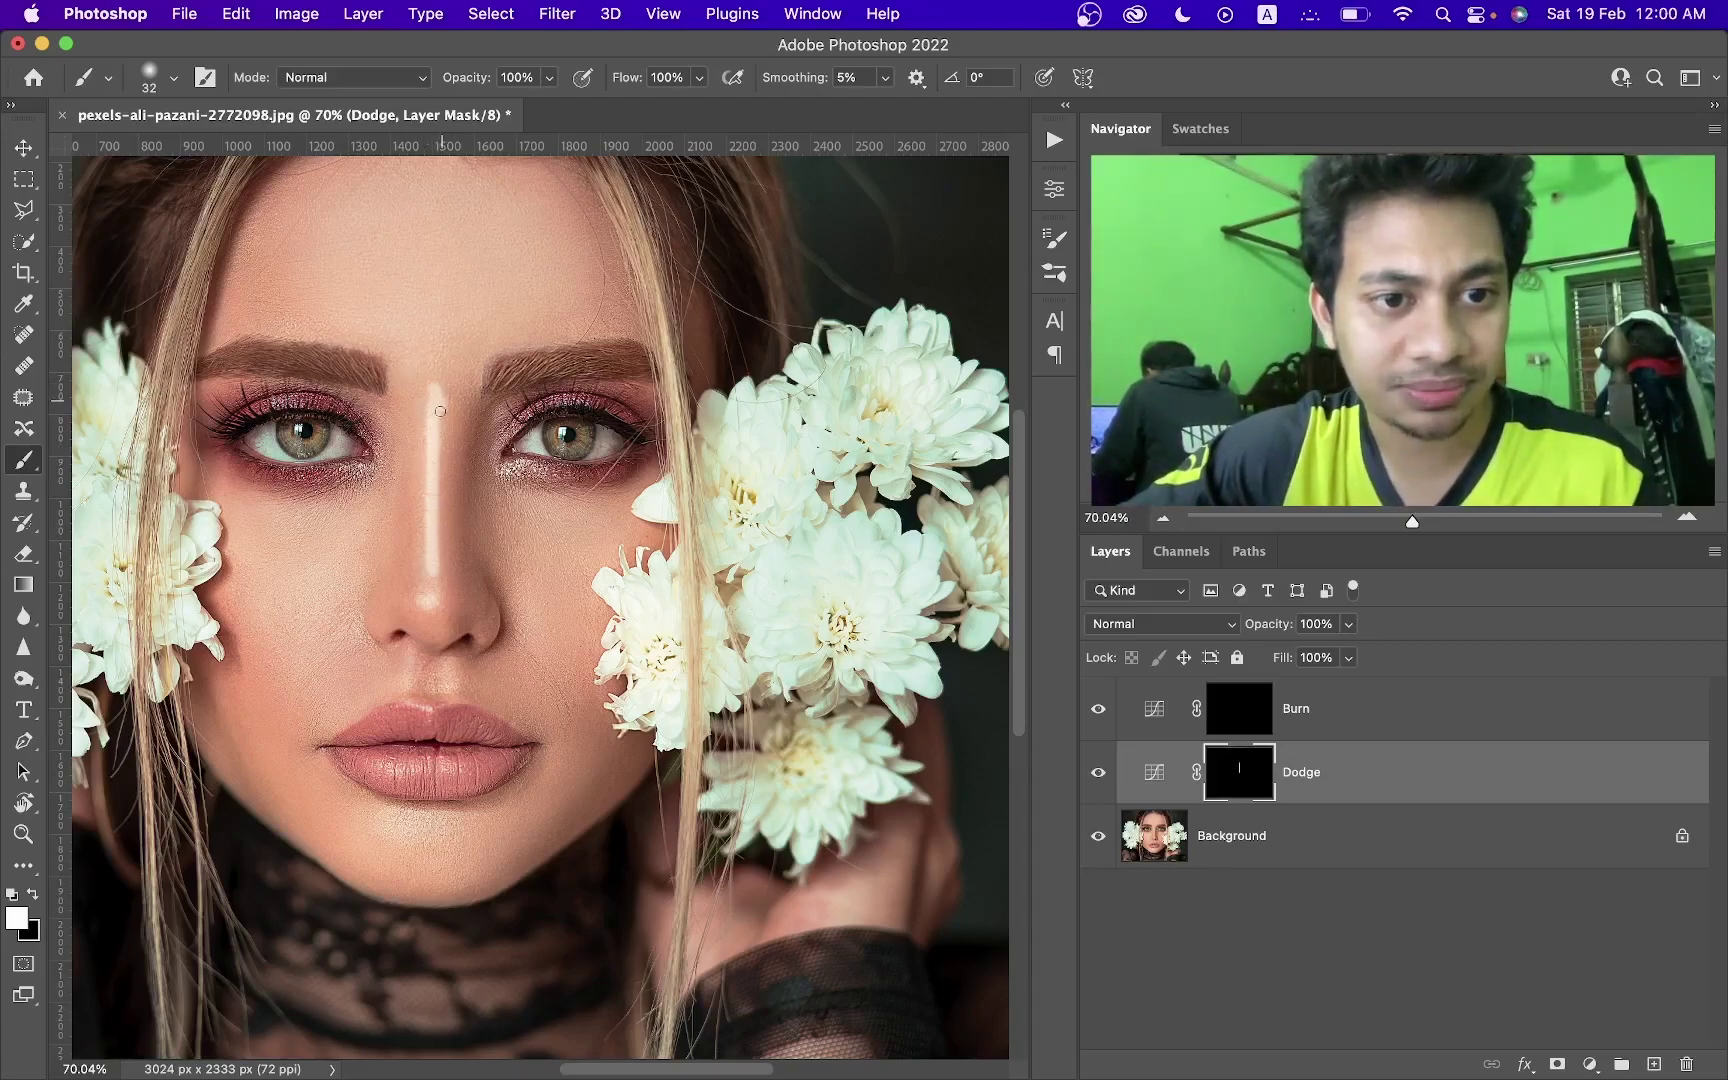
pyautogui.moveTo(440, 411)
pyautogui.mouseDown()
pyautogui.moveTo(426, 548)
pyautogui.moveTo(442, 530)
pyautogui.moveTo(421, 591)
pyautogui.mouseUp()
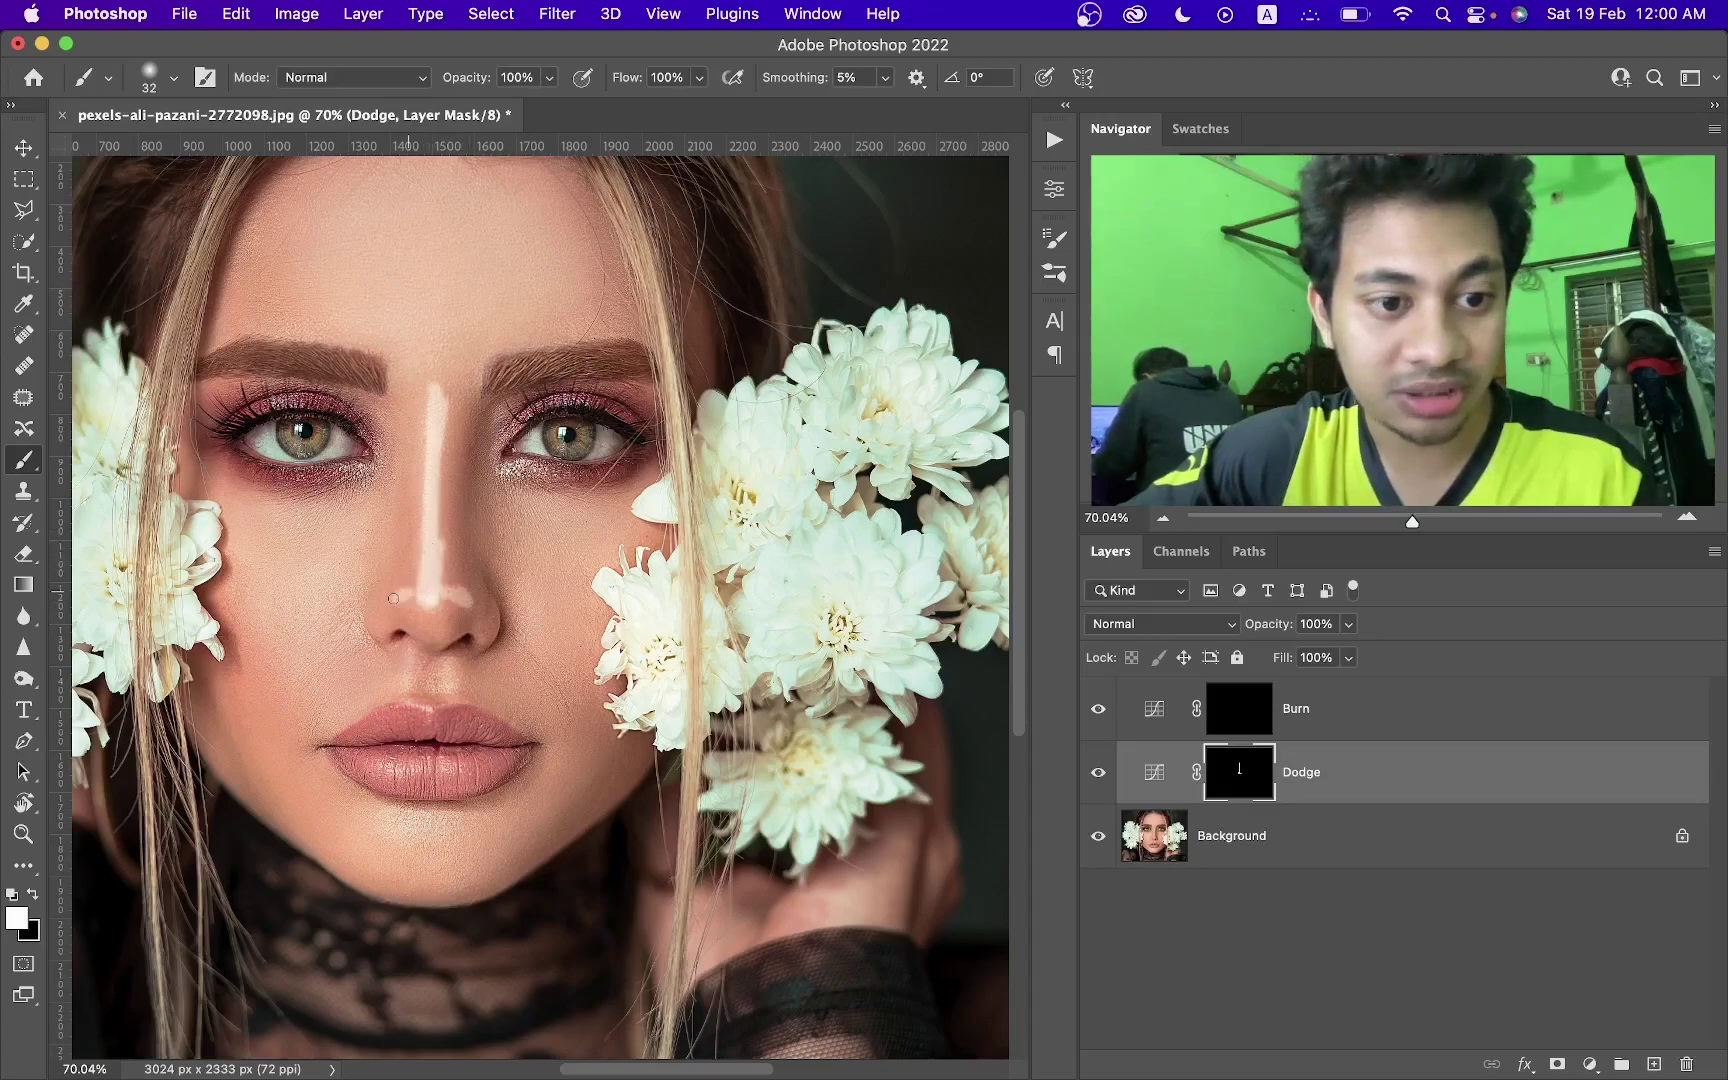
pyautogui.moveTo(409, 588); pyautogui.dragTo(420, 547)
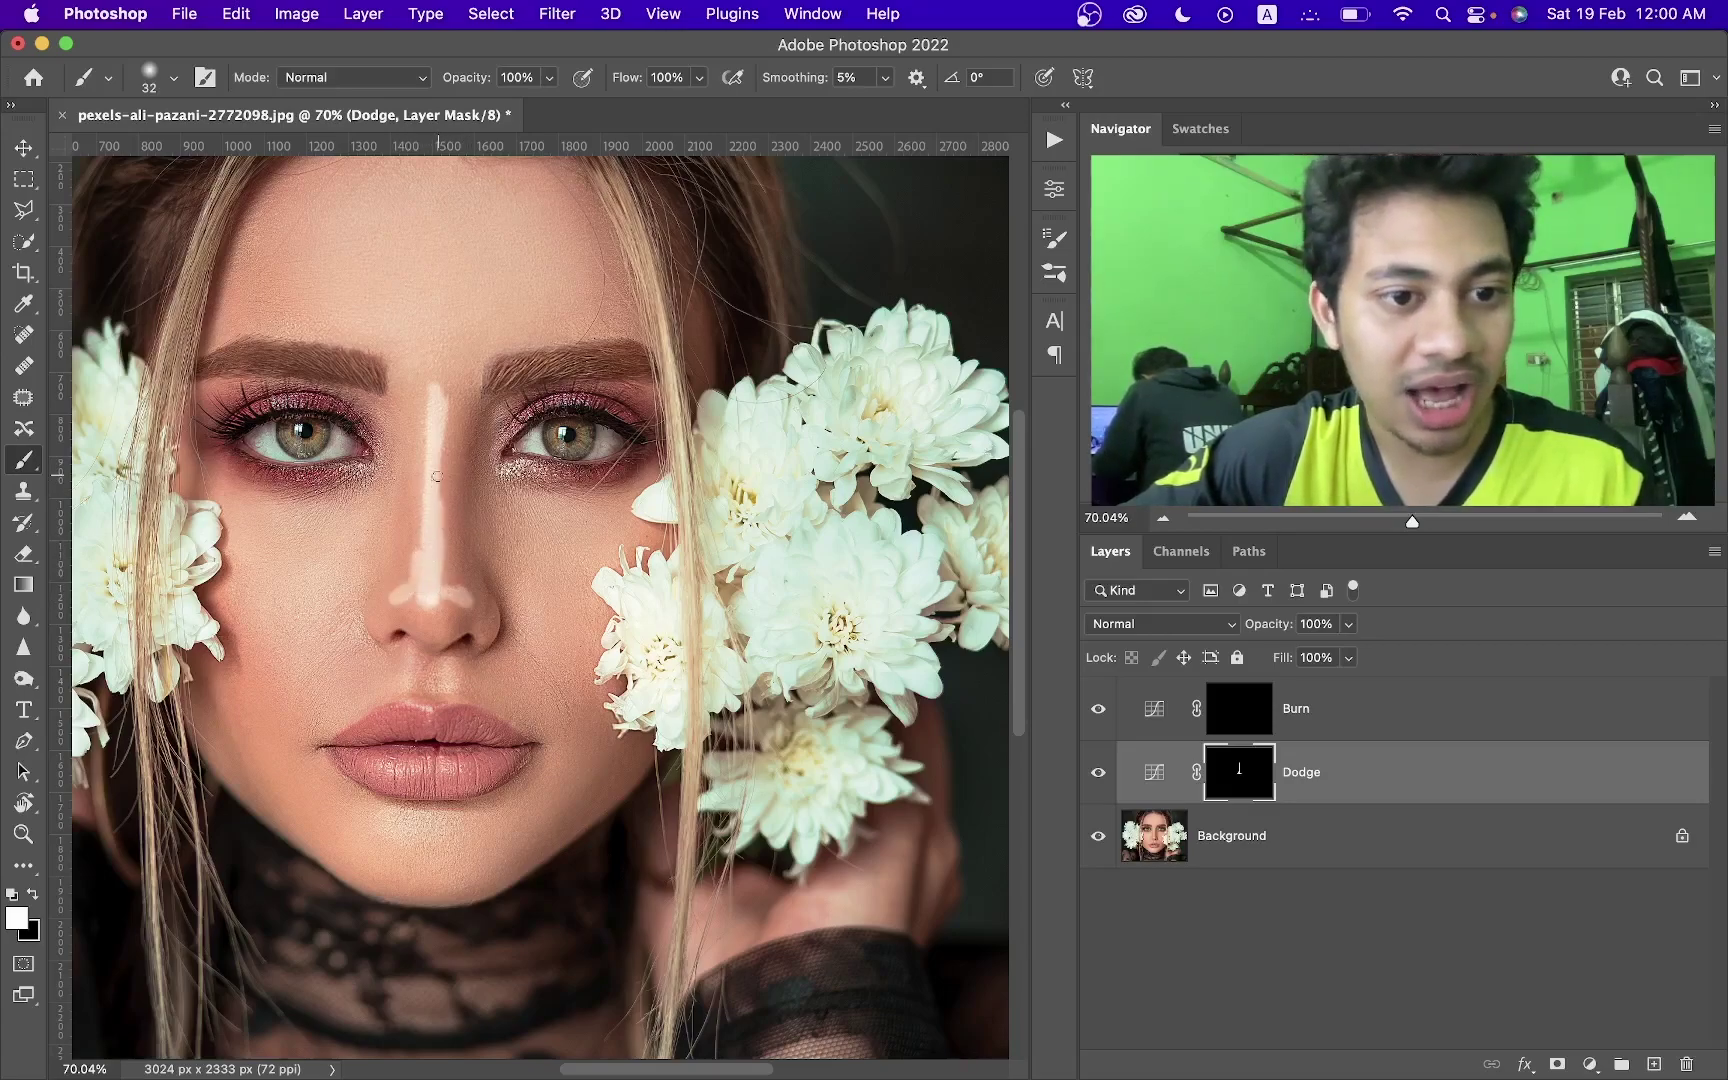
# With a 46 px brush, paint branching highlight strokes between the brows and across the forehead.
pyautogui.moveTo(442, 326)
pyautogui.mouseDown()
pyautogui.moveTo(458, 325)
pyautogui.moveTo(430, 345)
pyautogui.moveTo(430, 322)
pyautogui.mouseUp()
pyautogui.click(443, 360)
pyautogui.moveTo(375, 267)
pyautogui.mouseDown()
pyautogui.moveTo(420, 293)
pyautogui.moveTo(420, 271)
pyautogui.mouseUp()
pyautogui.click(413, 212)
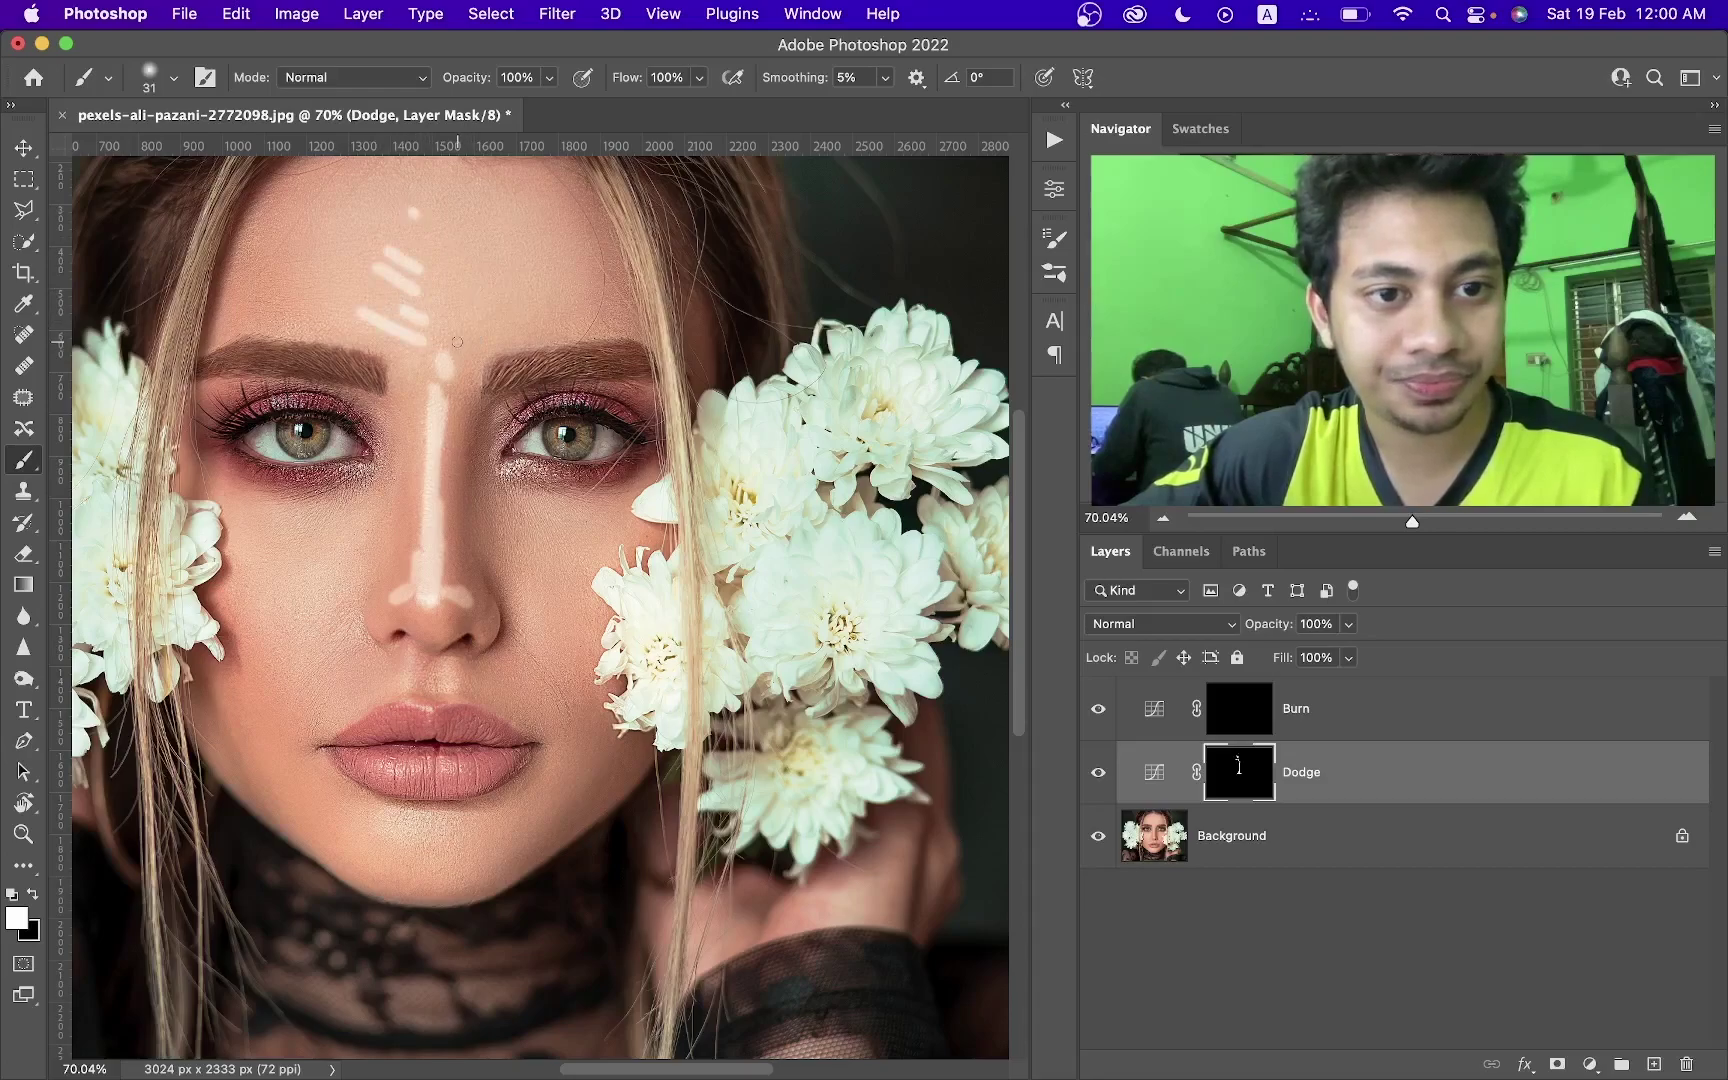
pyautogui.moveTo(457, 342)
pyautogui.mouseDown()
pyautogui.moveTo(512, 318)
pyautogui.moveTo(505, 292)
pyautogui.mouseUp()
pyautogui.moveTo(455, 296)
pyautogui.mouseDown()
pyautogui.moveTo(500, 270)
pyautogui.moveTo(480, 236)
pyautogui.moveTo(552, 296)
pyautogui.mouseUp()
pyautogui.moveTo(538, 249); pyautogui.dragTo(555, 282)
pyautogui.moveTo(380, 223); pyautogui.dragTo(330, 268)
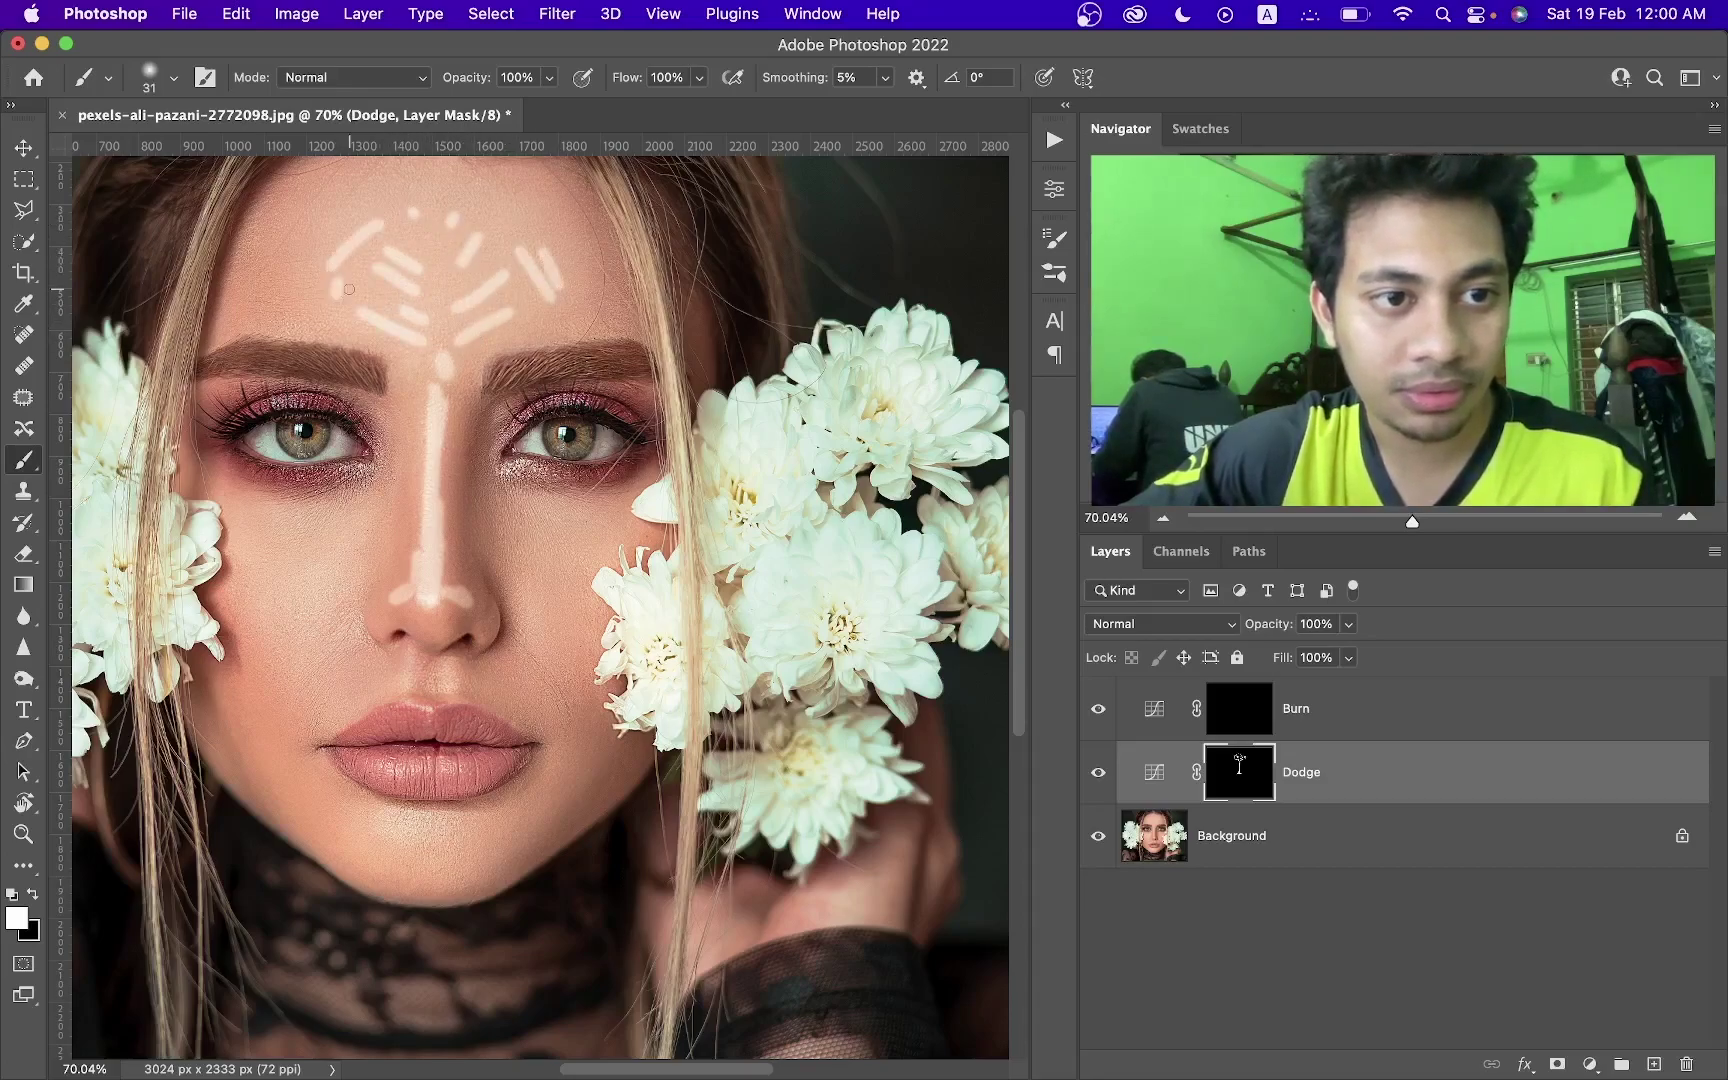
pyautogui.moveTo(443, 235)
pyautogui.mouseDown()
pyautogui.moveTo(442, 300)
pyautogui.moveTo(487, 257)
pyautogui.mouseUp()
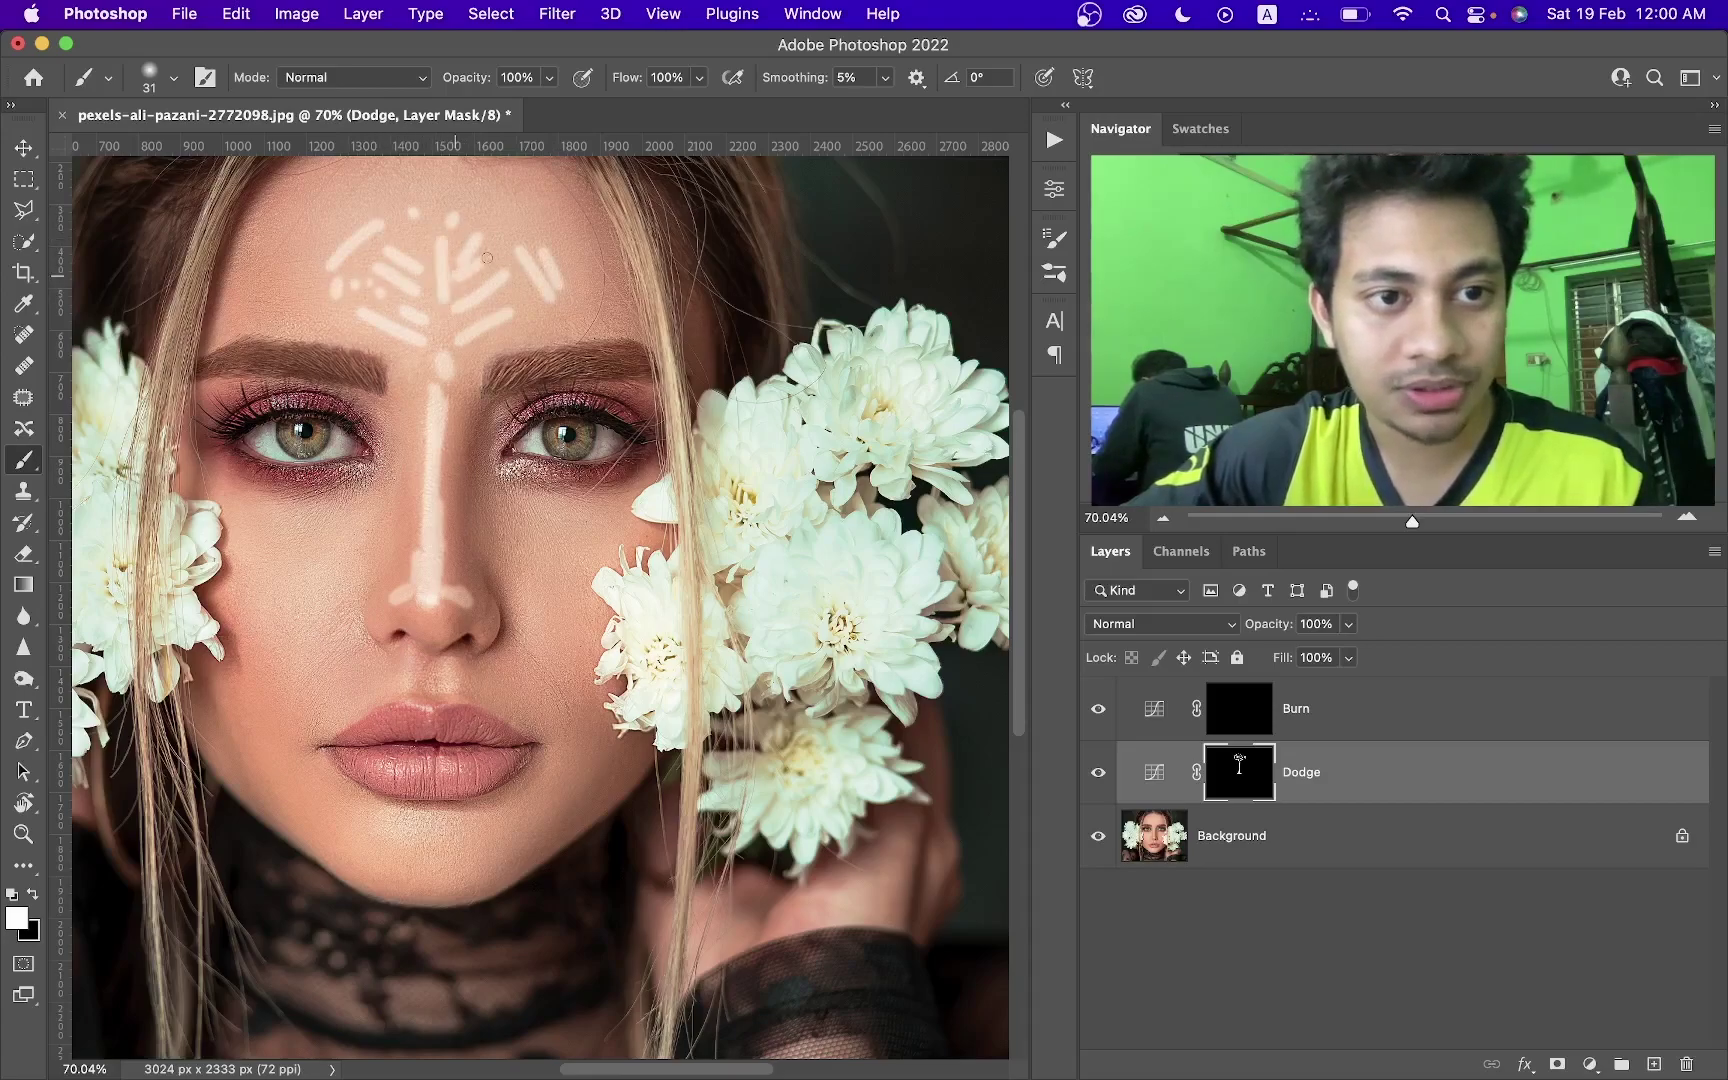
pyautogui.scroll(-2, 315, 527)
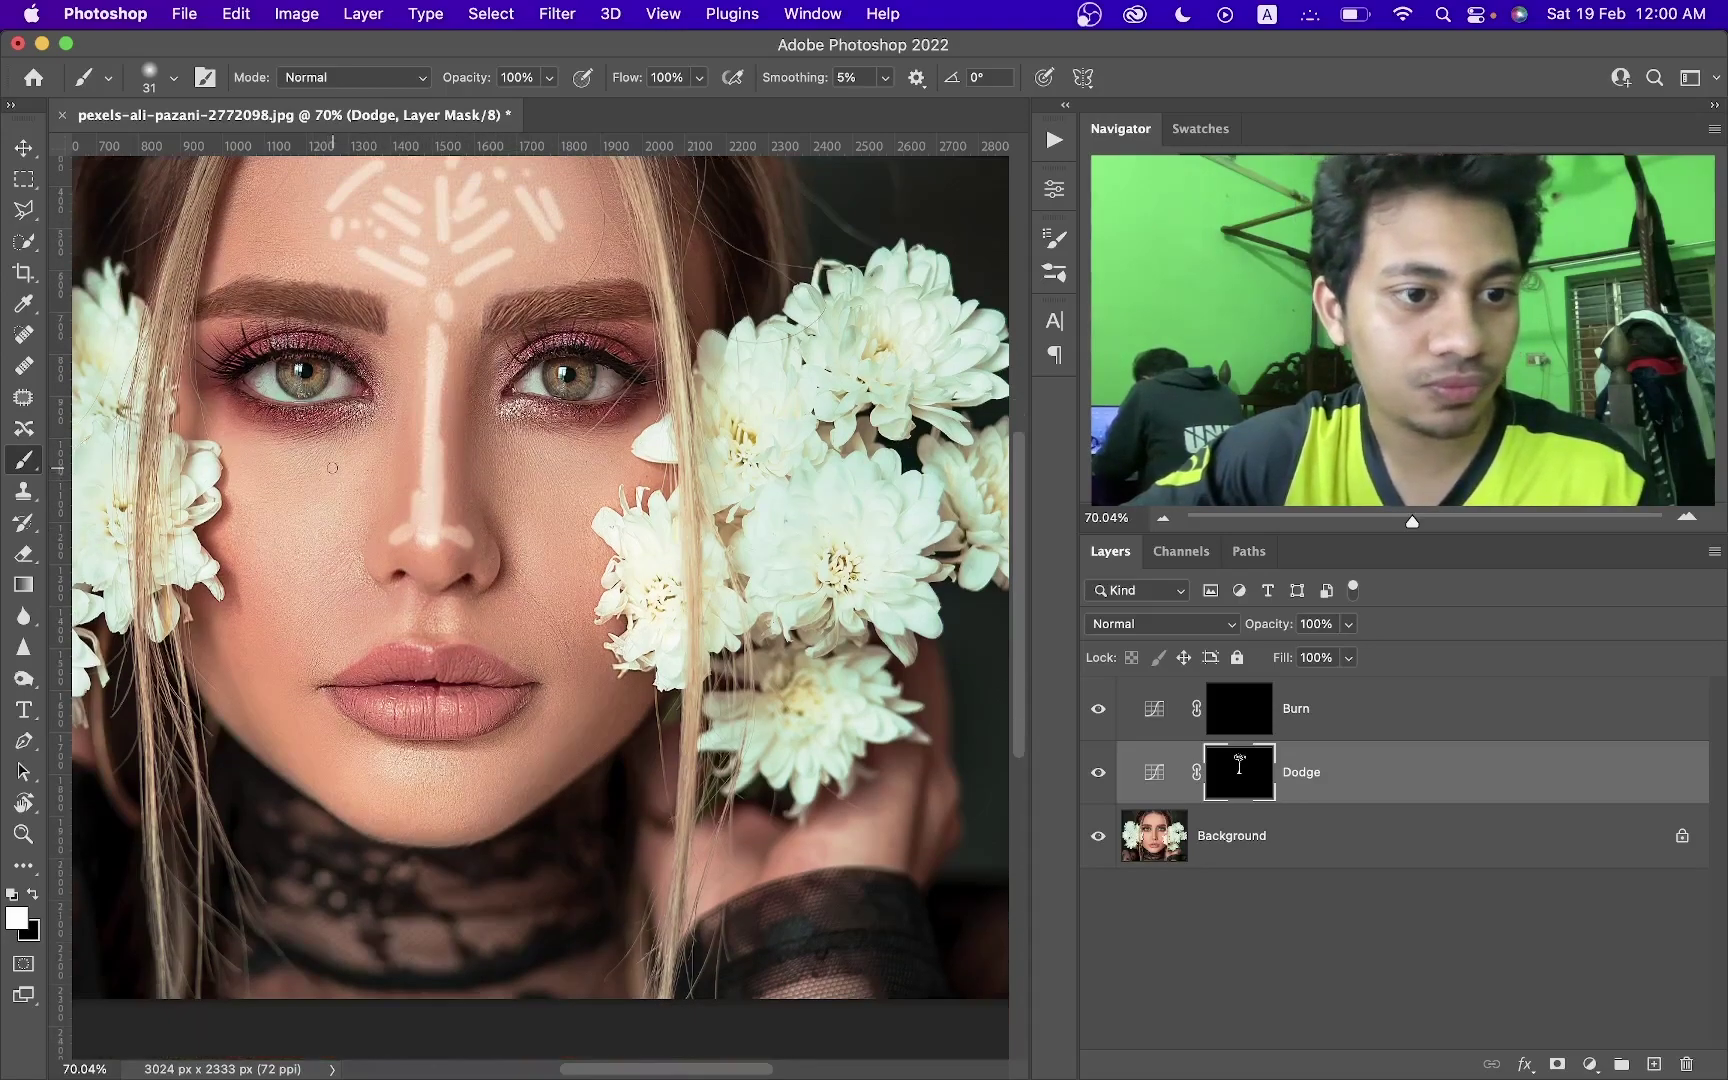
# Paint fanning dodge strokes across the left and right cheeks.
pyautogui.moveTo(332, 467)
pyautogui.mouseDown()
pyautogui.moveTo(257, 487)
pyautogui.moveTo(238, 511)
pyautogui.moveTo(273, 560)
pyautogui.mouseUp()
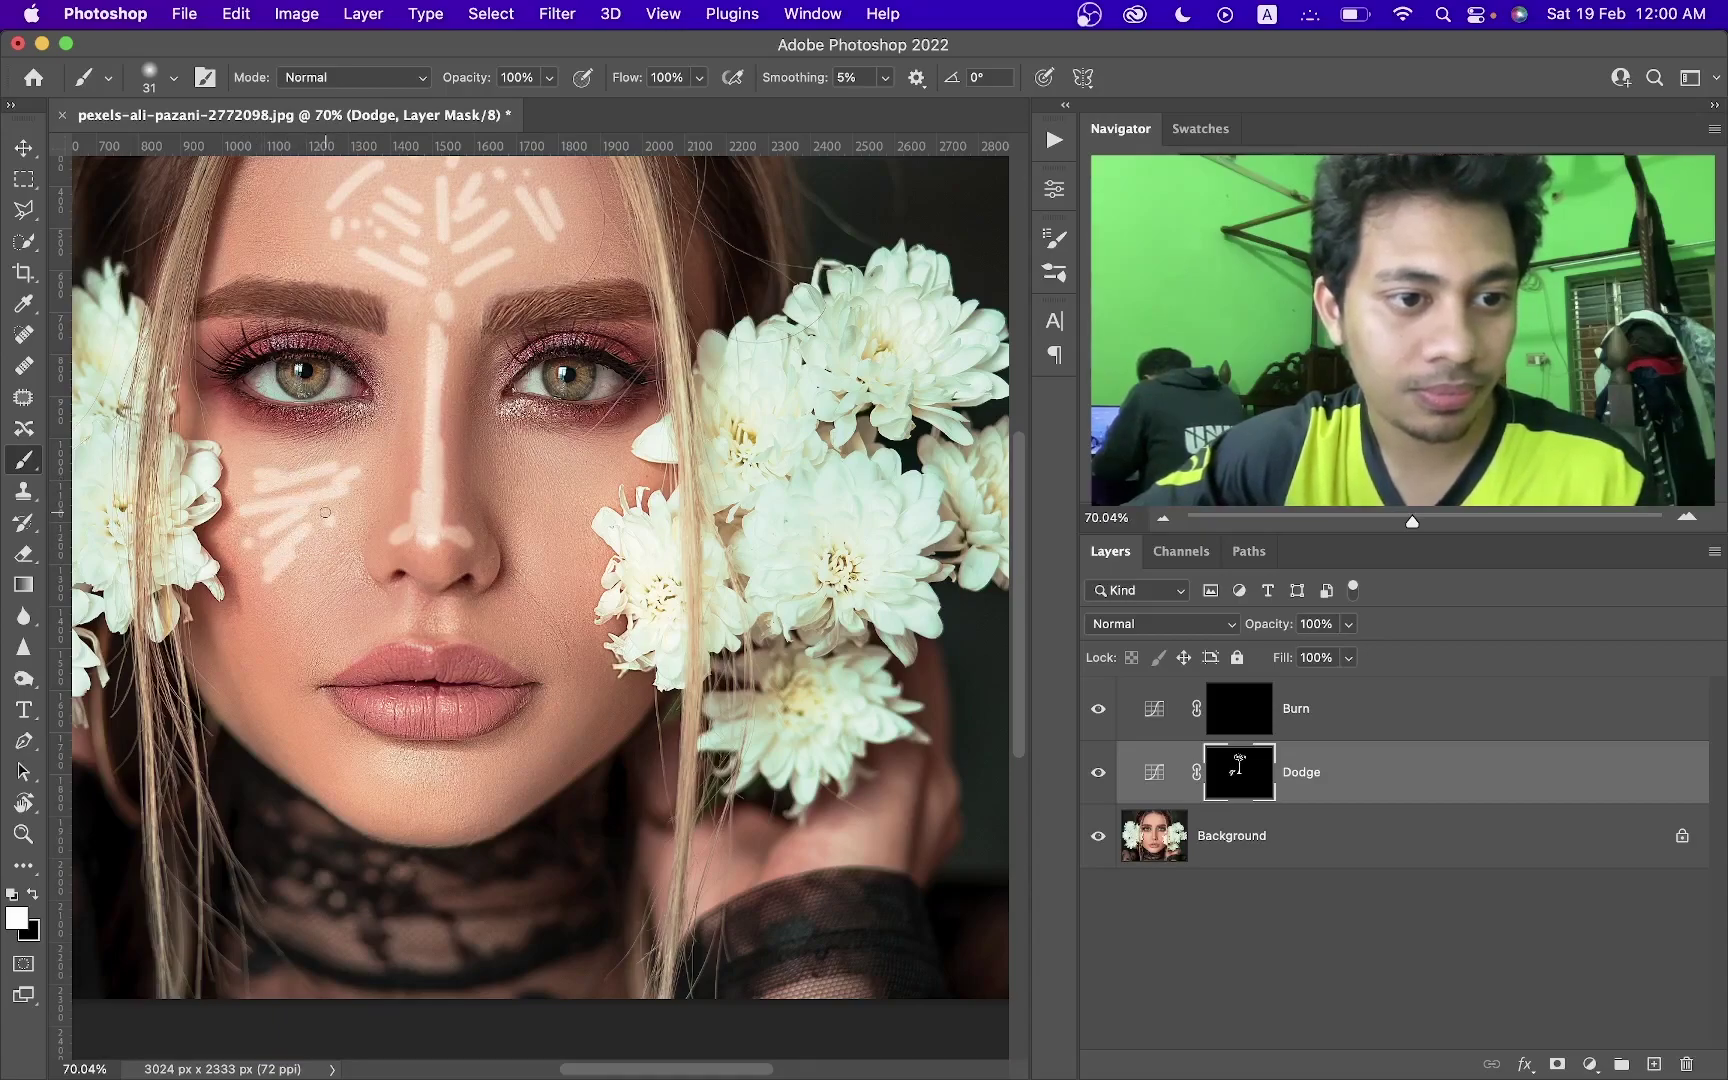
pyautogui.moveTo(325, 512); pyautogui.dragTo(265, 588)
pyautogui.moveTo(505, 442)
pyautogui.mouseDown()
pyautogui.moveTo(590, 482)
pyautogui.moveTo(548, 520)
pyautogui.moveTo(565, 552)
pyautogui.mouseUp()
pyautogui.moveTo(551, 458)
pyautogui.mouseDown()
pyautogui.moveTo(605, 478)
pyautogui.moveTo(600, 508)
pyautogui.mouseUp()
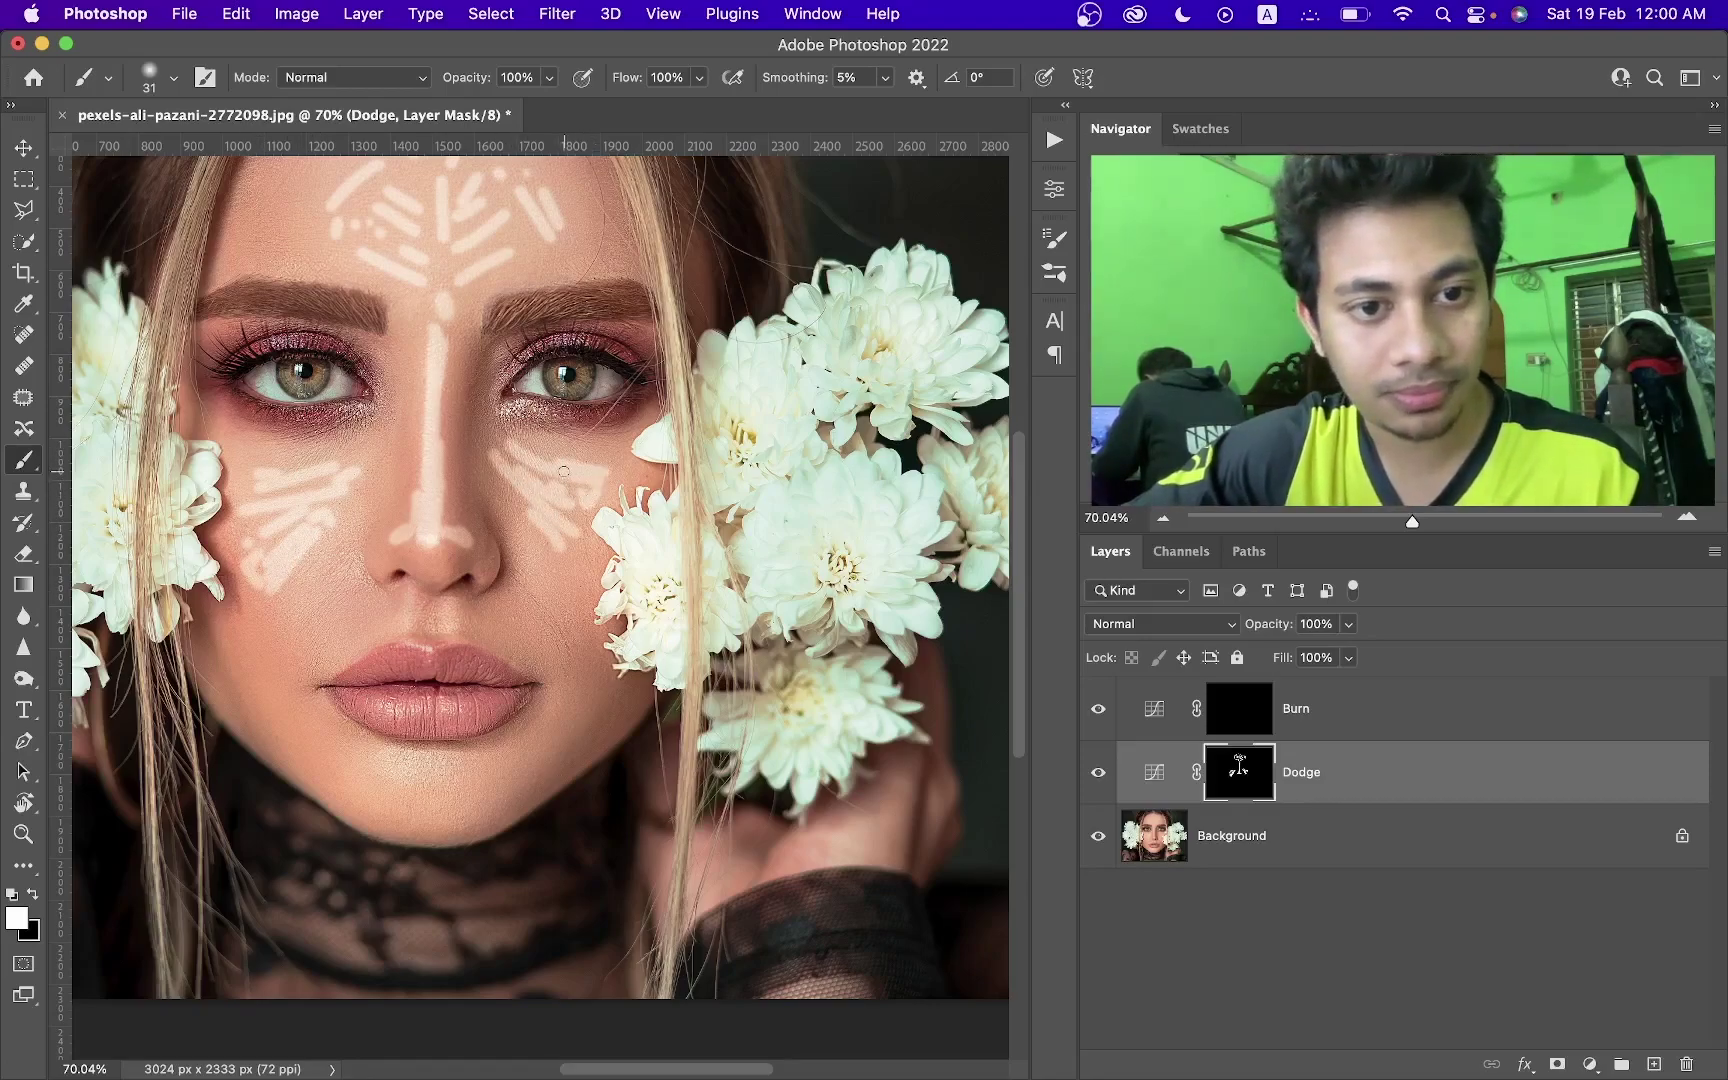
# Add dodge strokes across the chin, its sides and just below it.
pyautogui.scroll(-5, 400, 500)
pyautogui.moveTo(384, 572)
pyautogui.mouseDown()
pyautogui.moveTo(449, 574)
pyautogui.moveTo(464, 597)
pyautogui.moveTo(543, 546)
pyautogui.mouseUp()
pyautogui.moveTo(320, 536); pyautogui.dragTo(365, 580)
pyautogui.moveTo(300, 546)
pyautogui.mouseDown()
pyautogui.moveTo(372, 597)
pyautogui.moveTo(374, 570)
pyautogui.mouseUp()
pyautogui.moveTo(382, 604); pyautogui.dragTo(430, 612)
# With a smaller brush, paint short dodge strokes above the upper lip and a thin one down the cheek.
pyautogui.scroll(3, 482, 577)
pyautogui.press('[')
pyautogui.press('[')
pyautogui.moveTo(392, 452)
pyautogui.mouseDown()
pyautogui.moveTo(385, 492)
pyautogui.moveTo(470, 508)
pyautogui.mouseUp()
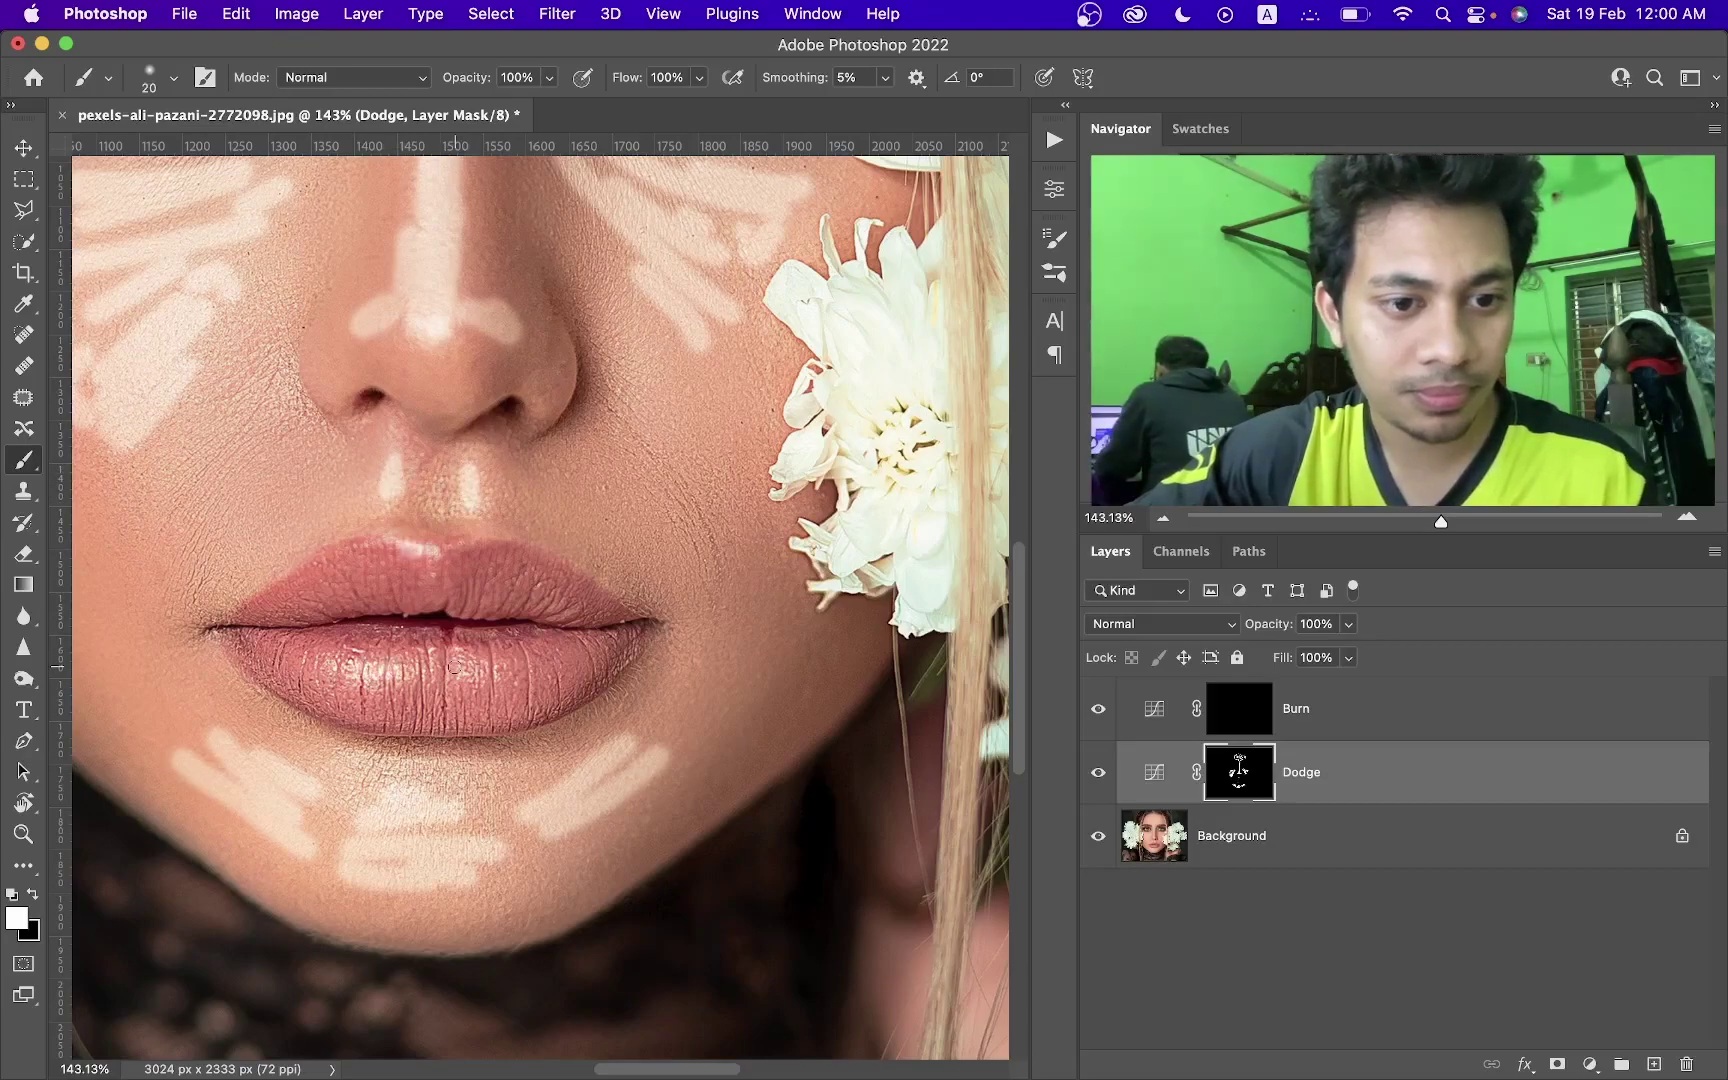
pyautogui.scroll(-5, 400, 620)
pyautogui.scroll(1, 450, 440)
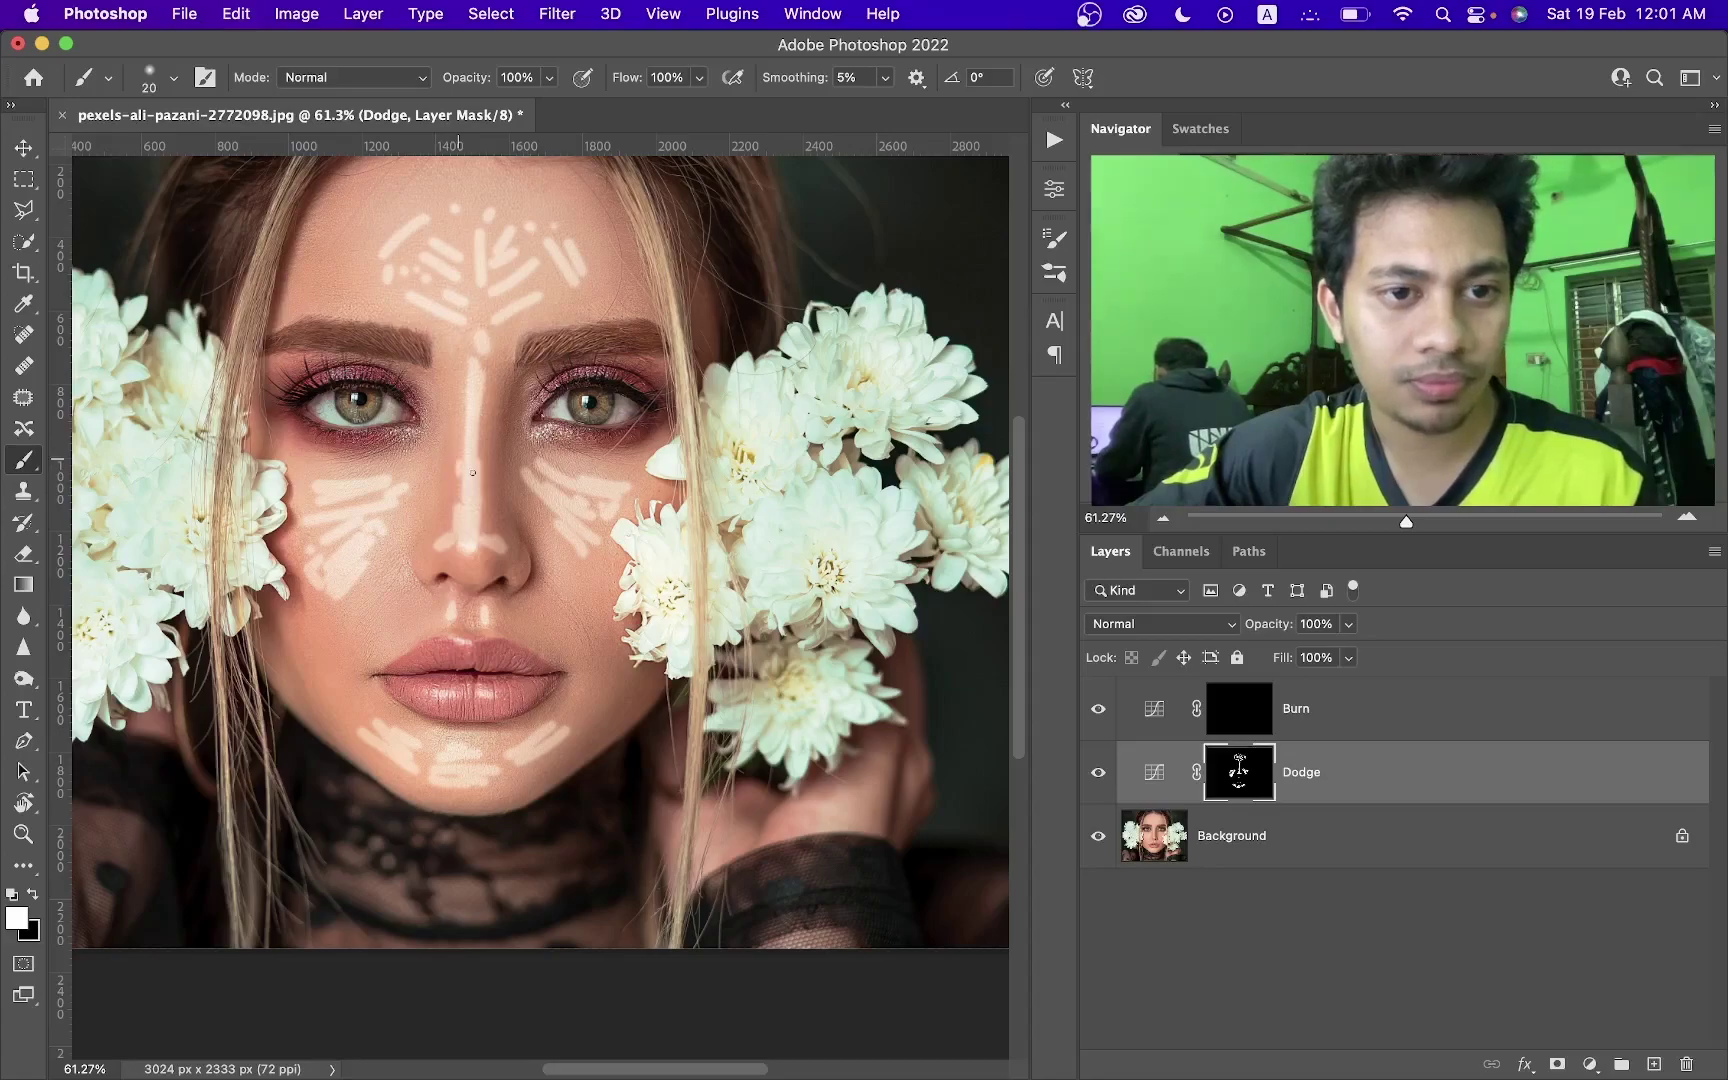
pyautogui.scroll(3, 366, 401)
pyautogui.scroll(-3, 366, 401)
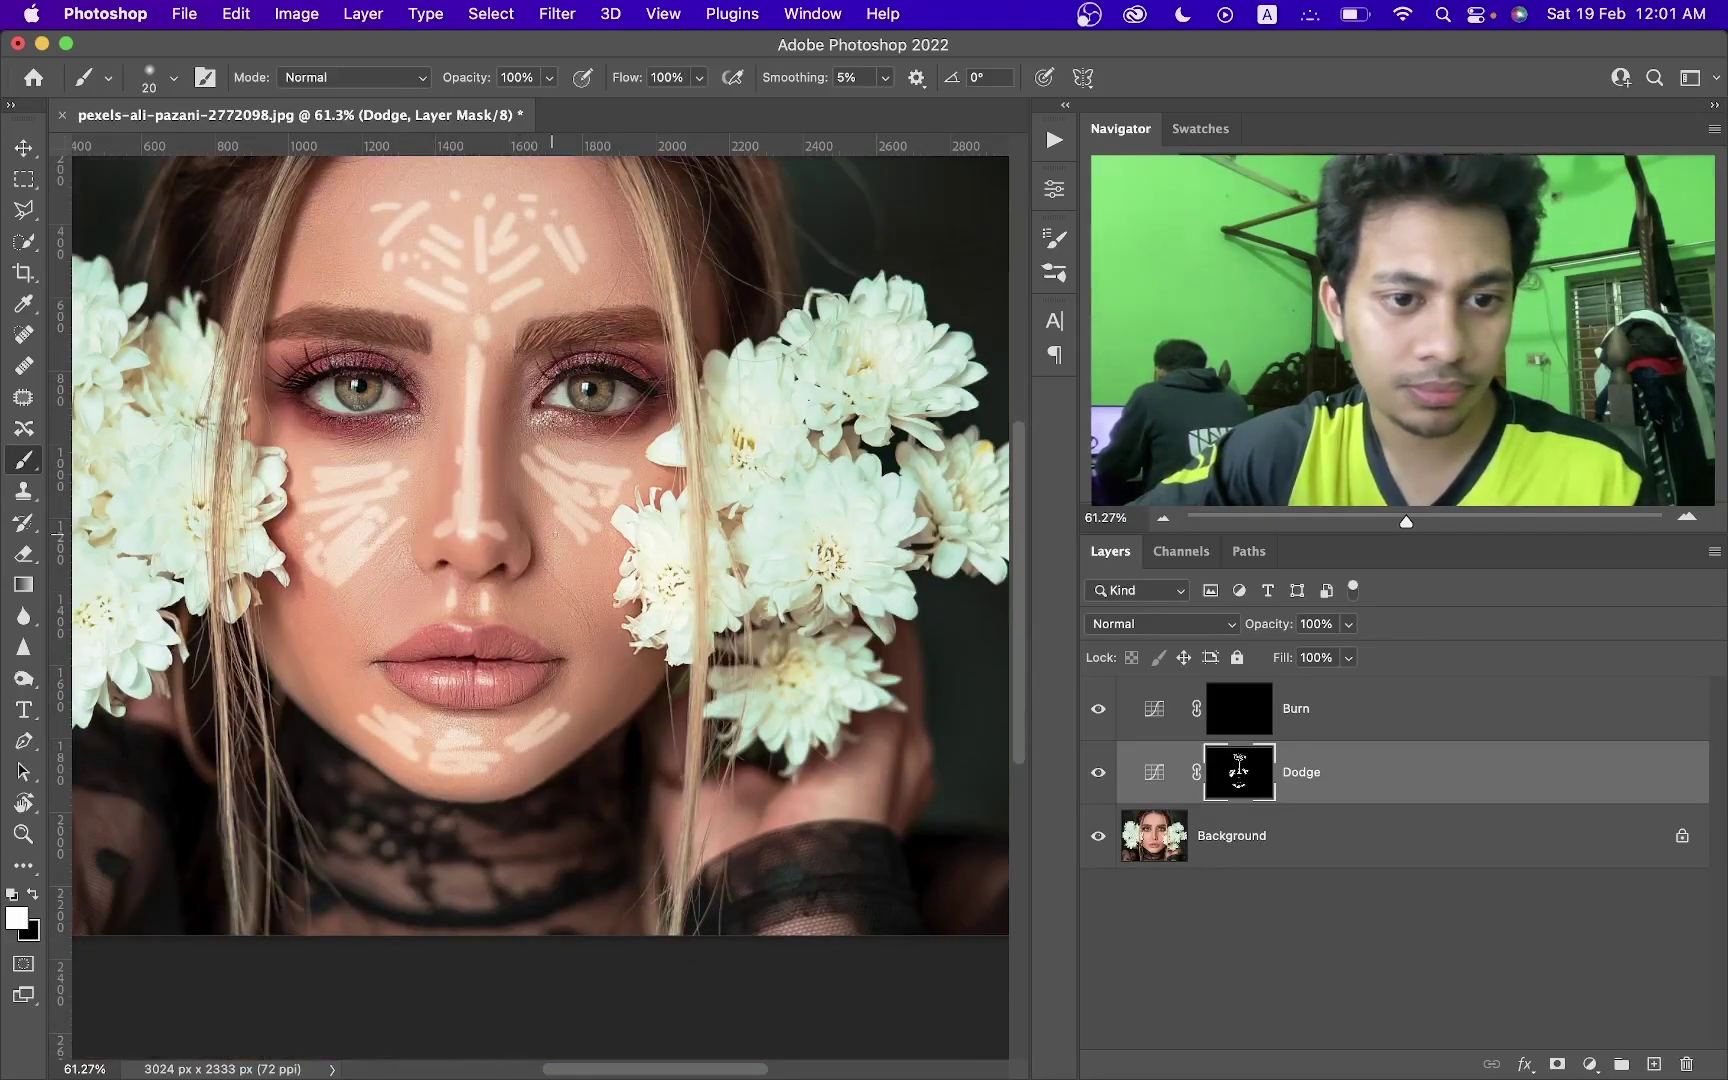
pyautogui.moveTo(318, 591); pyautogui.dragTo(335, 649)
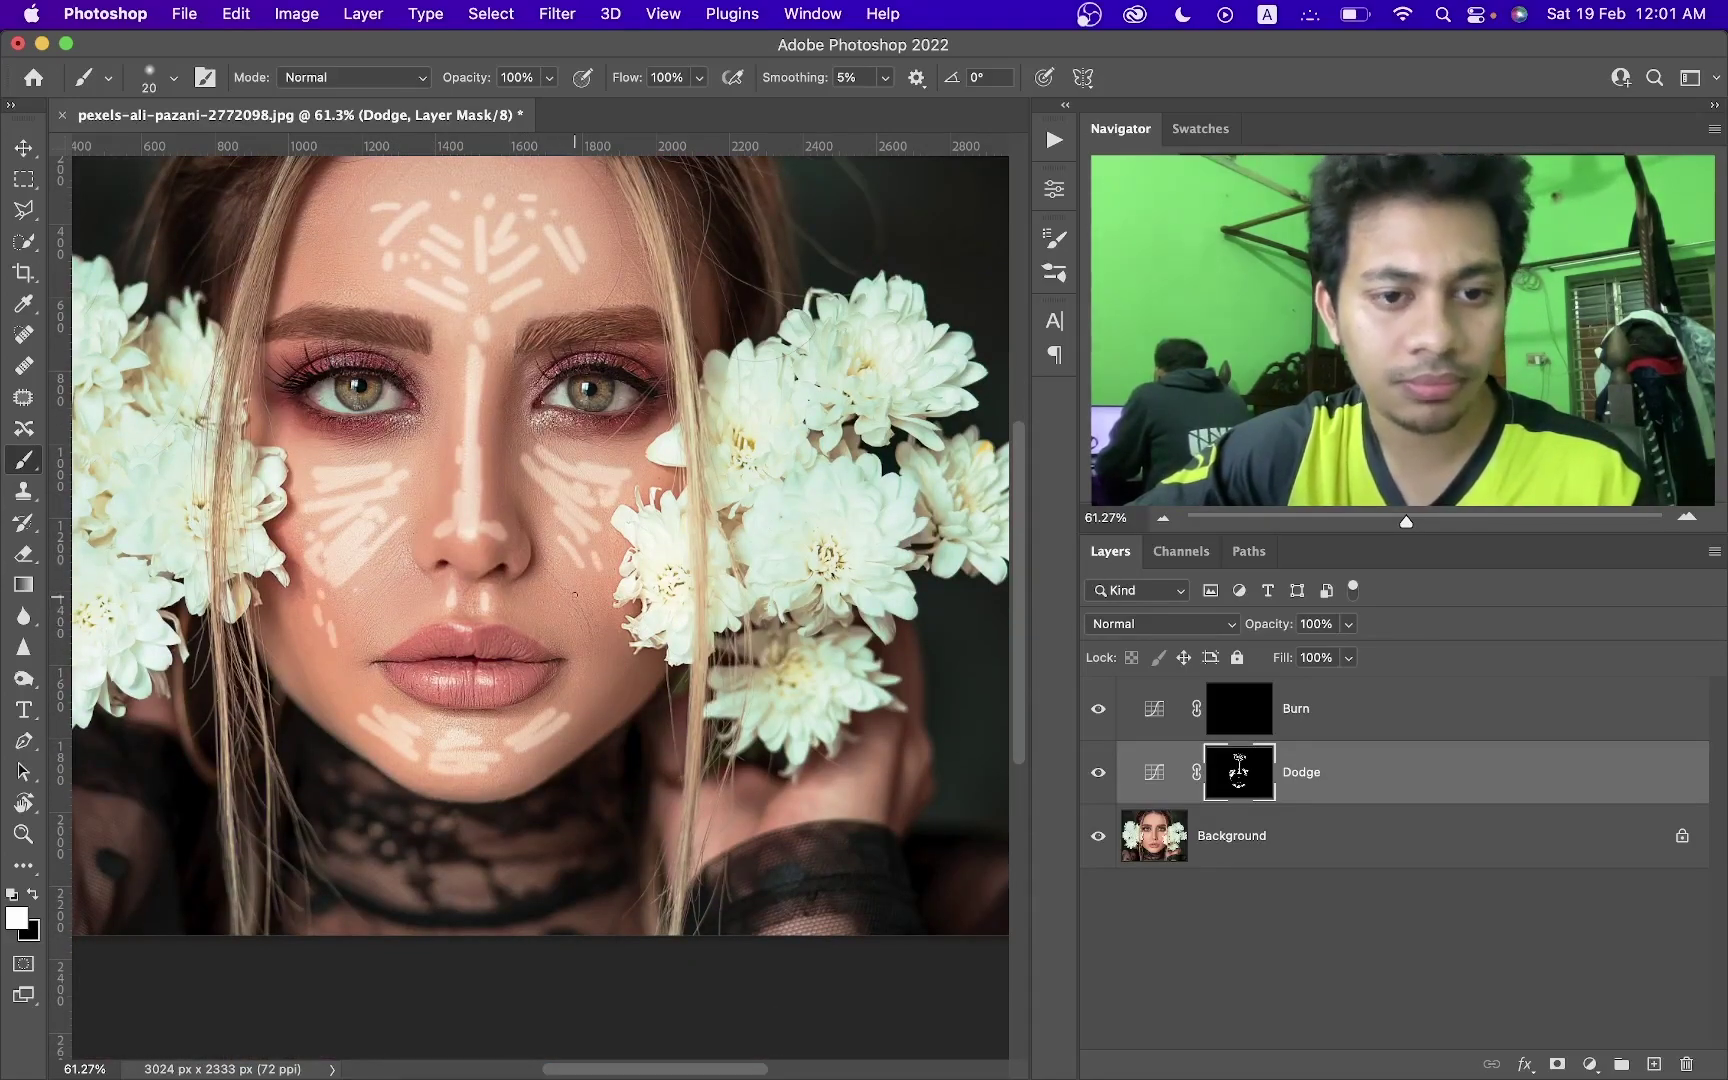
pyautogui.scroll(1, 540, 550)
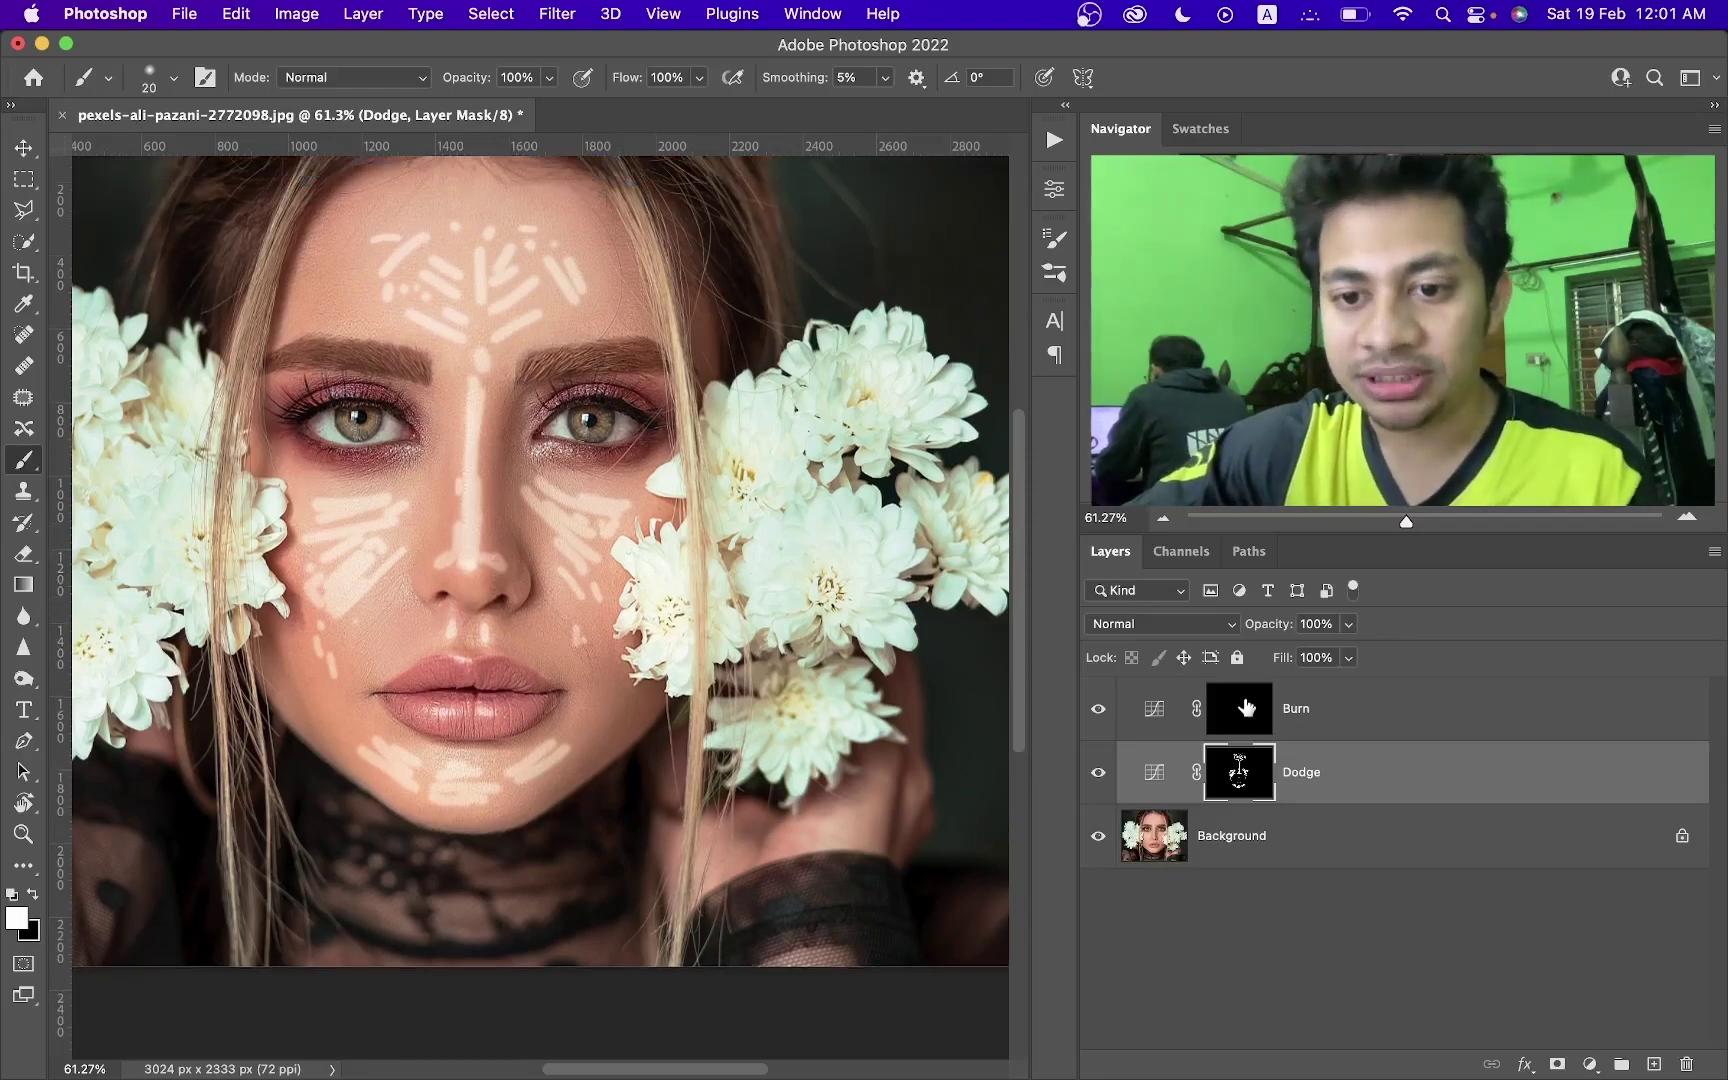
# Paint dark burn strokes down both sides of the nose on the Burn mask.
pyautogui.click(1249, 710)
pyautogui.scroll(1, 487, 438)
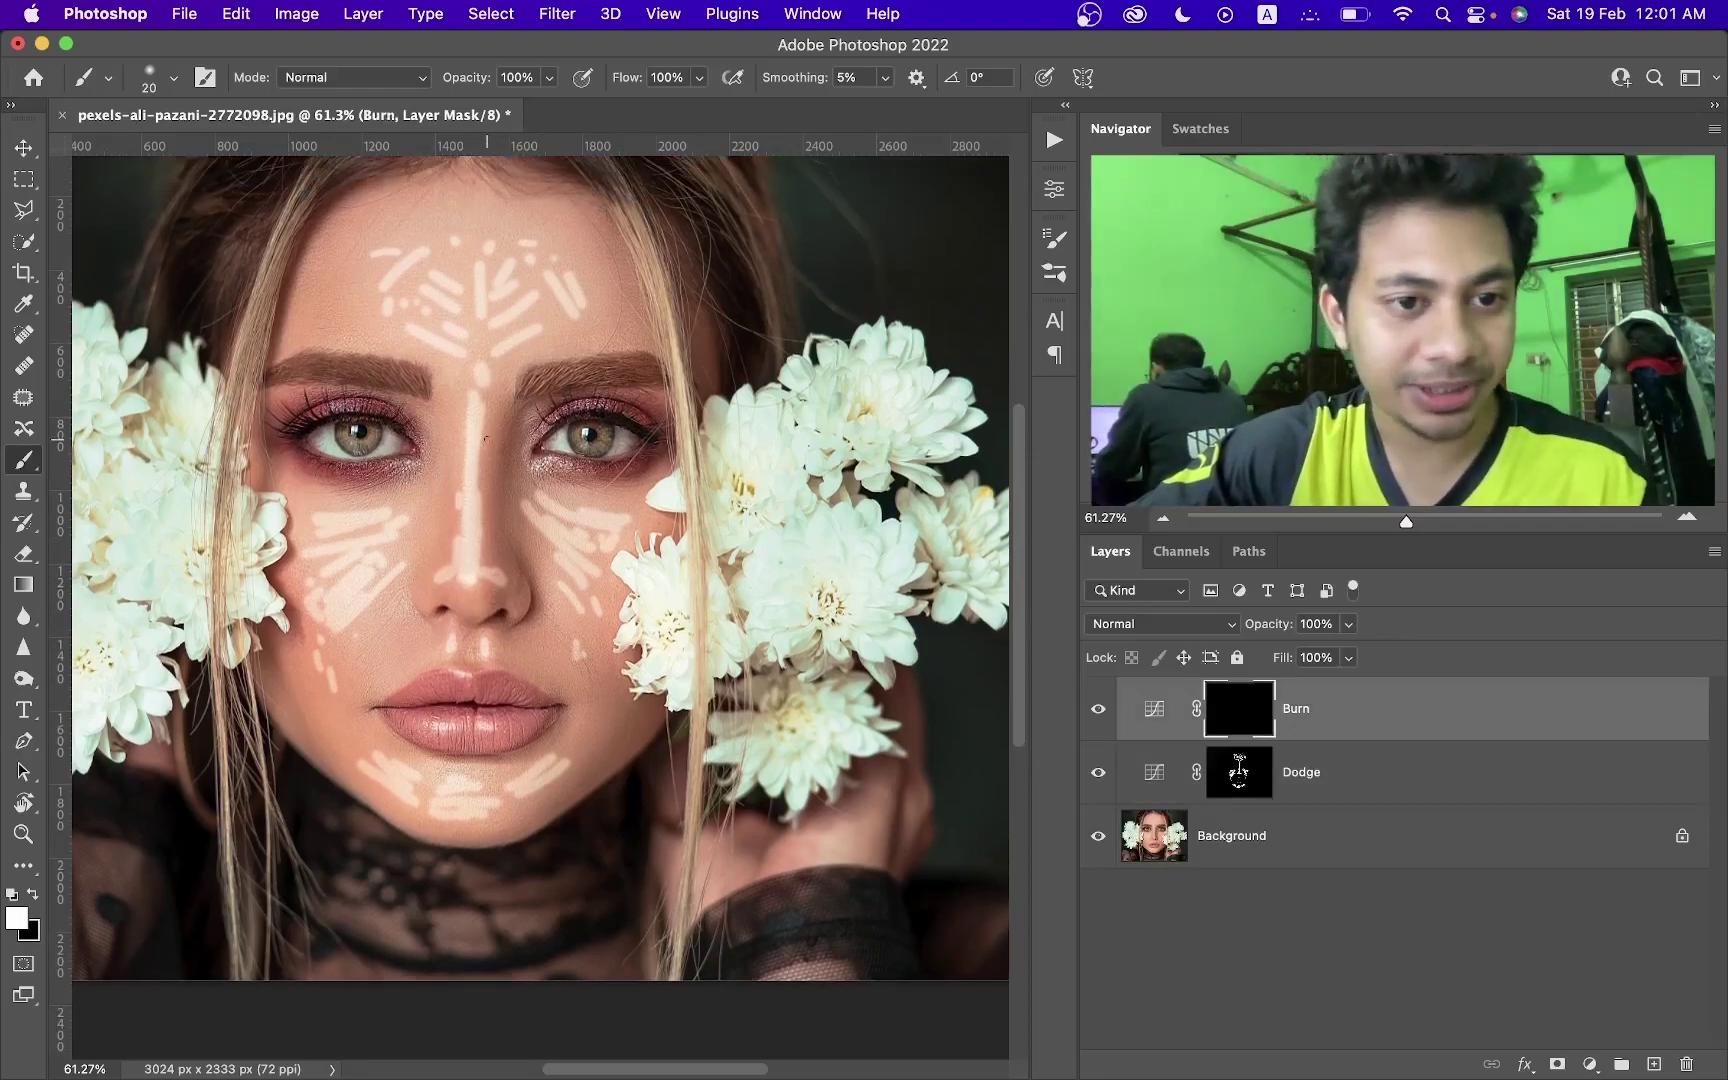
pyautogui.scroll(2, 487, 438)
pyautogui.moveTo(490, 432)
pyautogui.mouseDown()
pyautogui.moveTo(489, 541)
pyautogui.moveTo(497, 410)
pyautogui.moveTo(519, 561)
pyautogui.moveTo(499, 540)
pyautogui.moveTo(498, 590)
pyautogui.mouseUp()
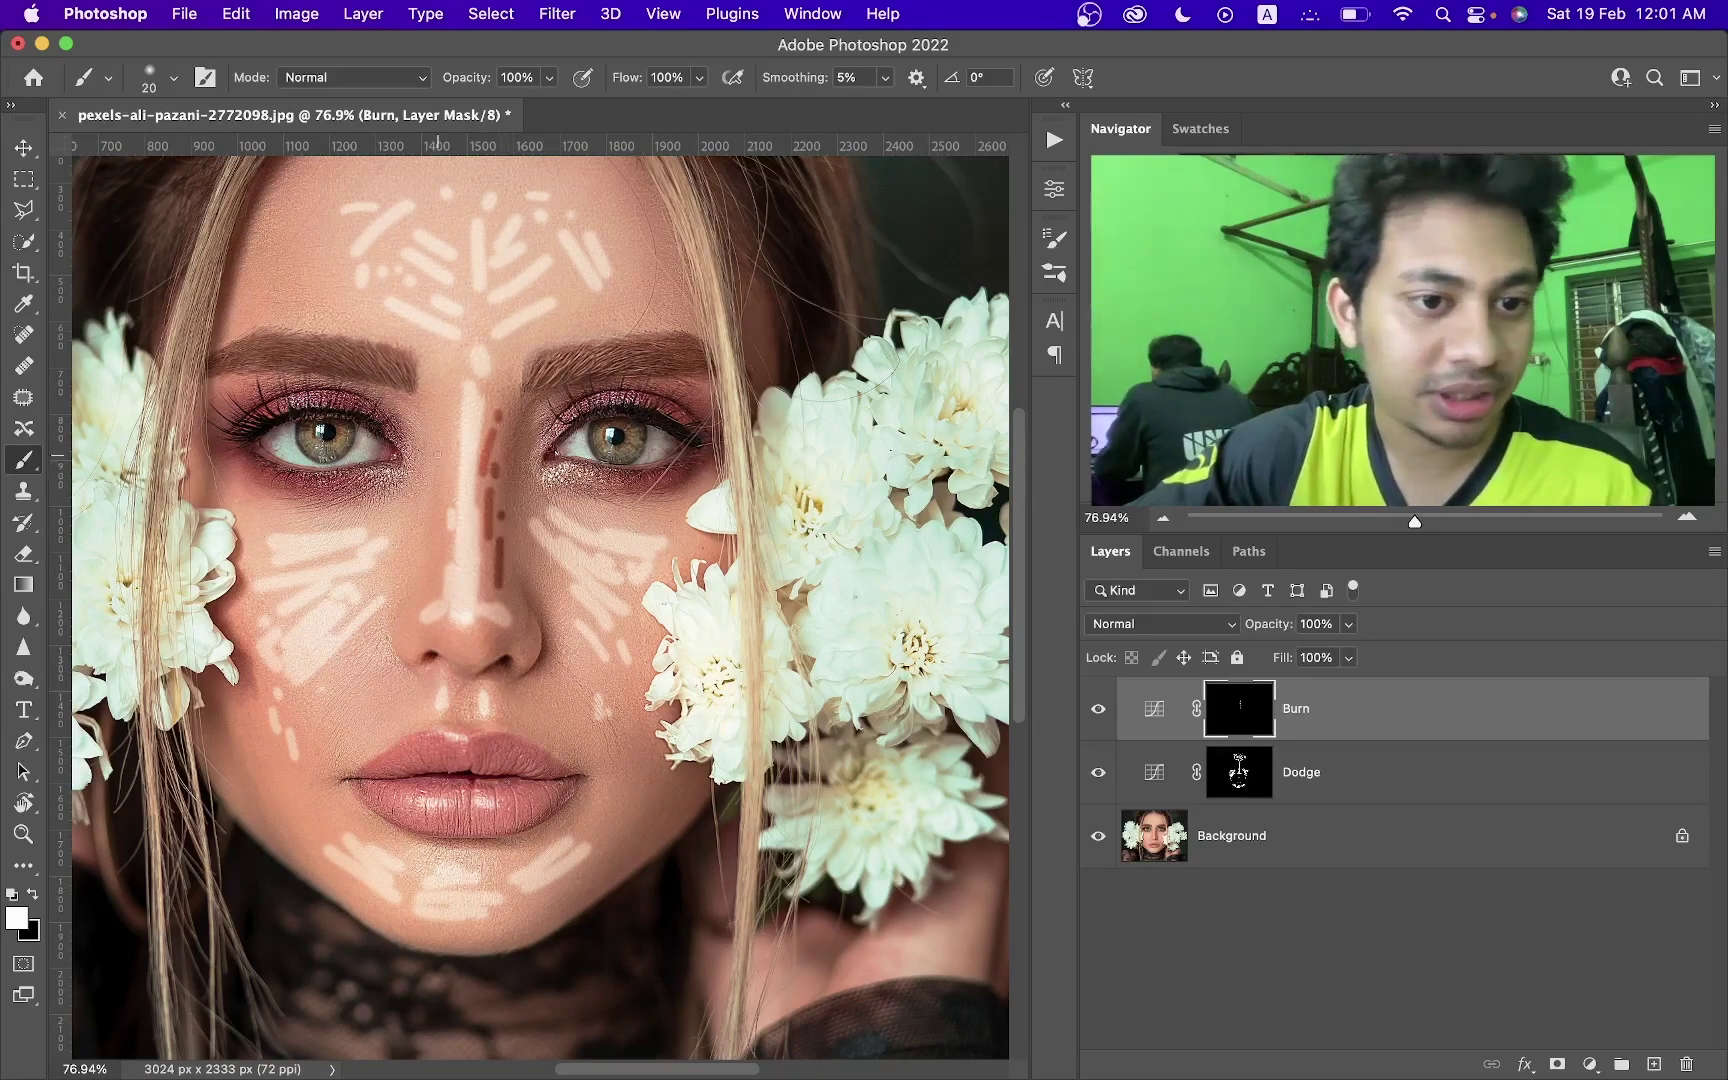
pyautogui.moveTo(438, 440); pyautogui.dragTo(442, 548)
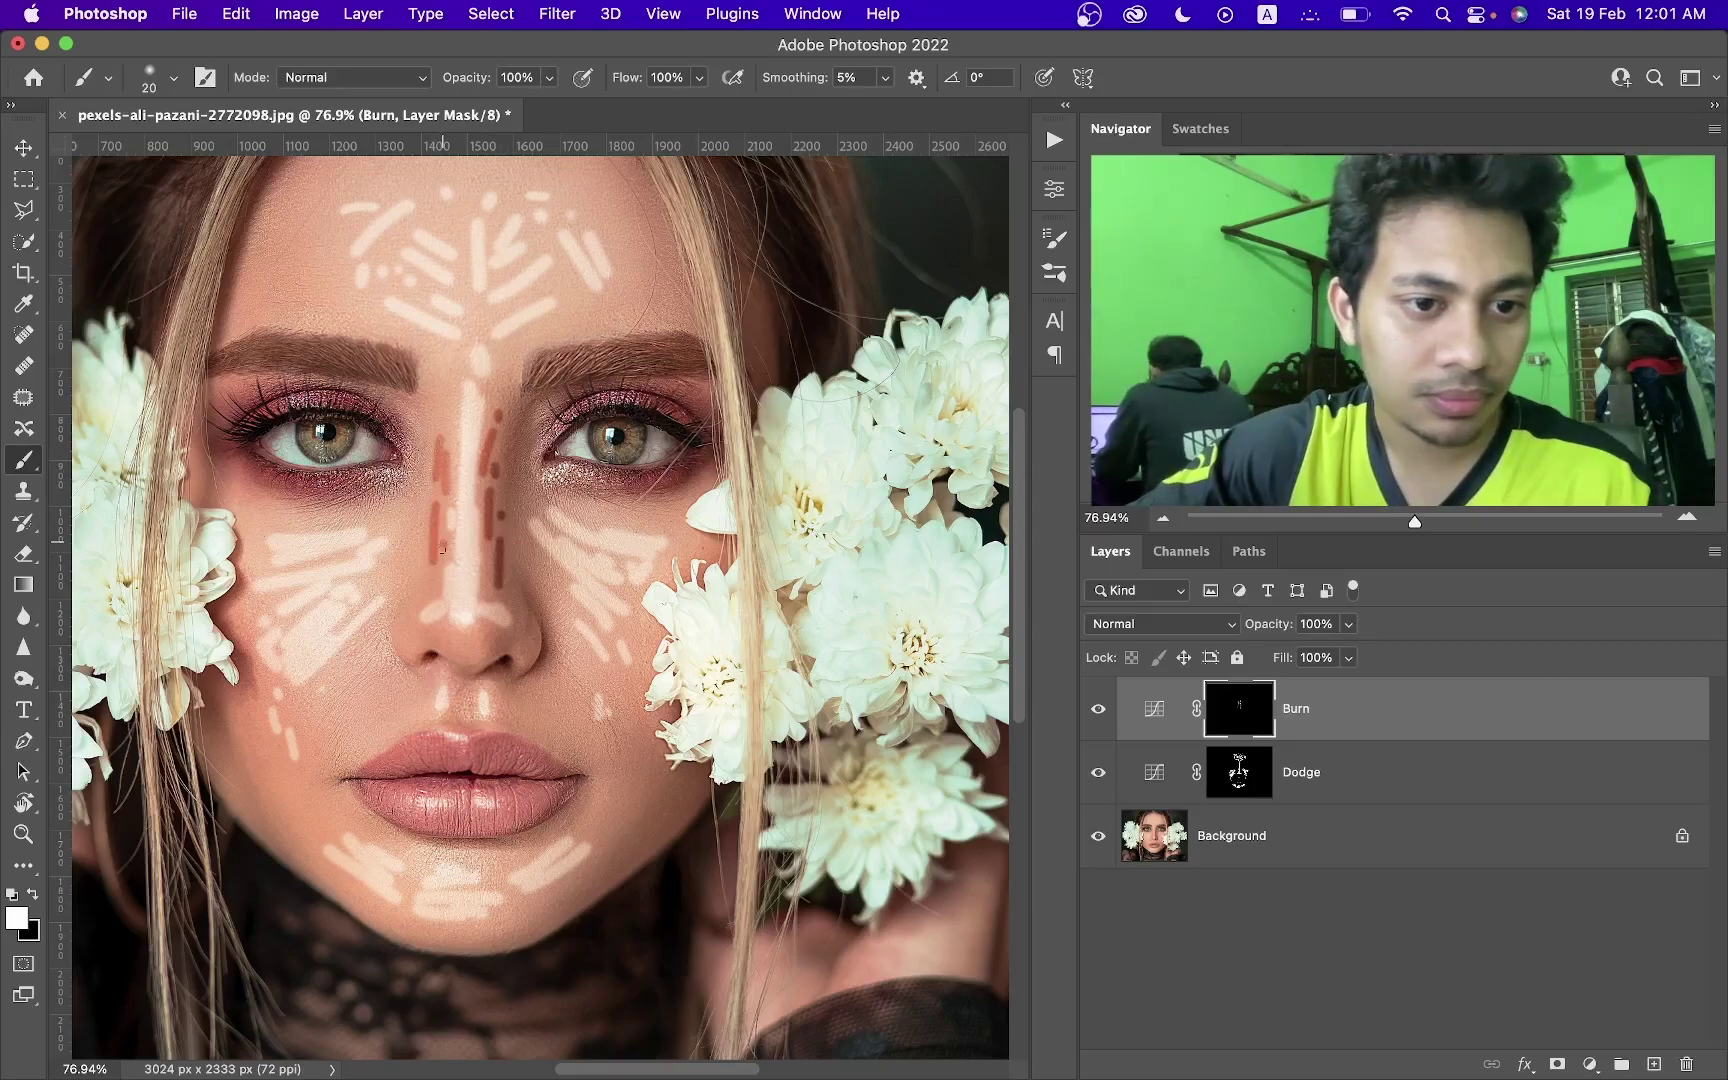
pyautogui.scroll(1, 435, 487)
pyautogui.moveTo(437, 418); pyautogui.dragTo(437, 440)
pyautogui.scroll(-4, 470, 622)
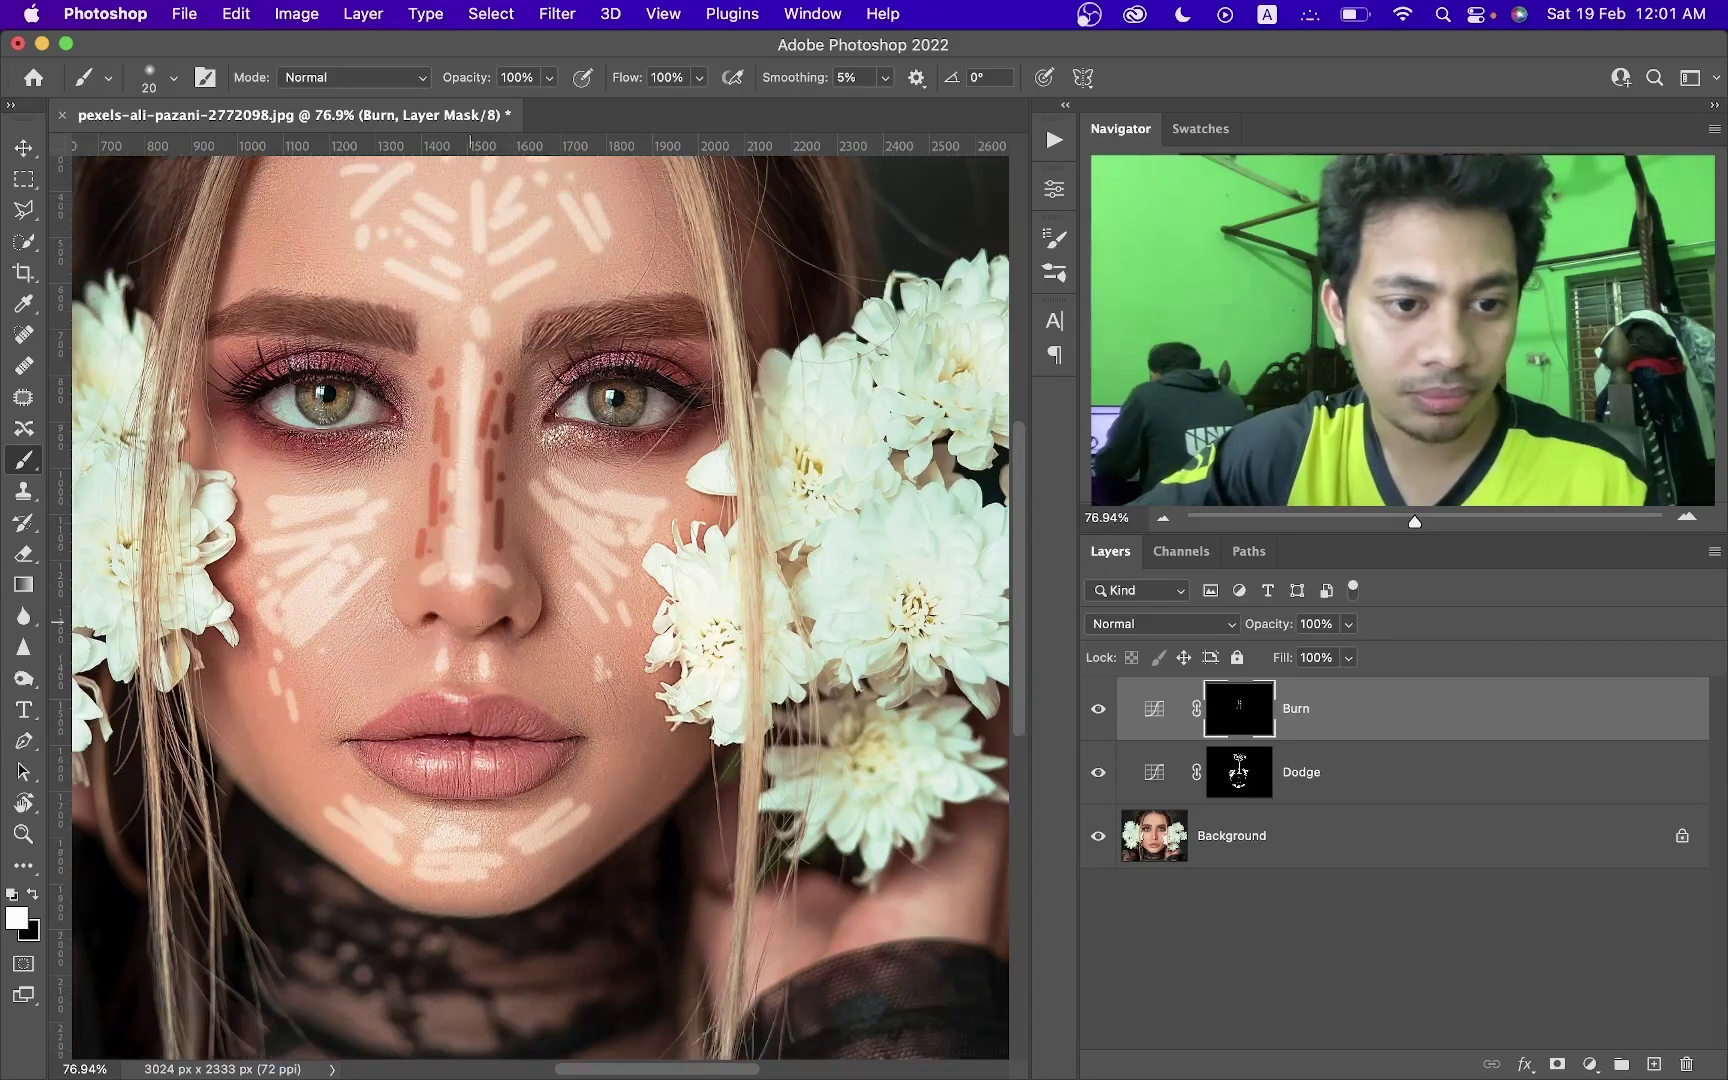
pyautogui.scroll(8, 659, 390)
# Add burn strokes along the right forehead edge and the left forehead and temple.
pyautogui.moveTo(656, 292); pyautogui.dragTo(651, 372)
pyautogui.moveTo(382, 226)
pyautogui.mouseDown()
pyautogui.moveTo(305, 276)
pyautogui.moveTo(293, 352)
pyautogui.moveTo(259, 394)
pyautogui.mouseUp()
pyautogui.moveTo(266, 356); pyautogui.dragTo(257, 380)
pyautogui.scroll(-18, 577, 241)
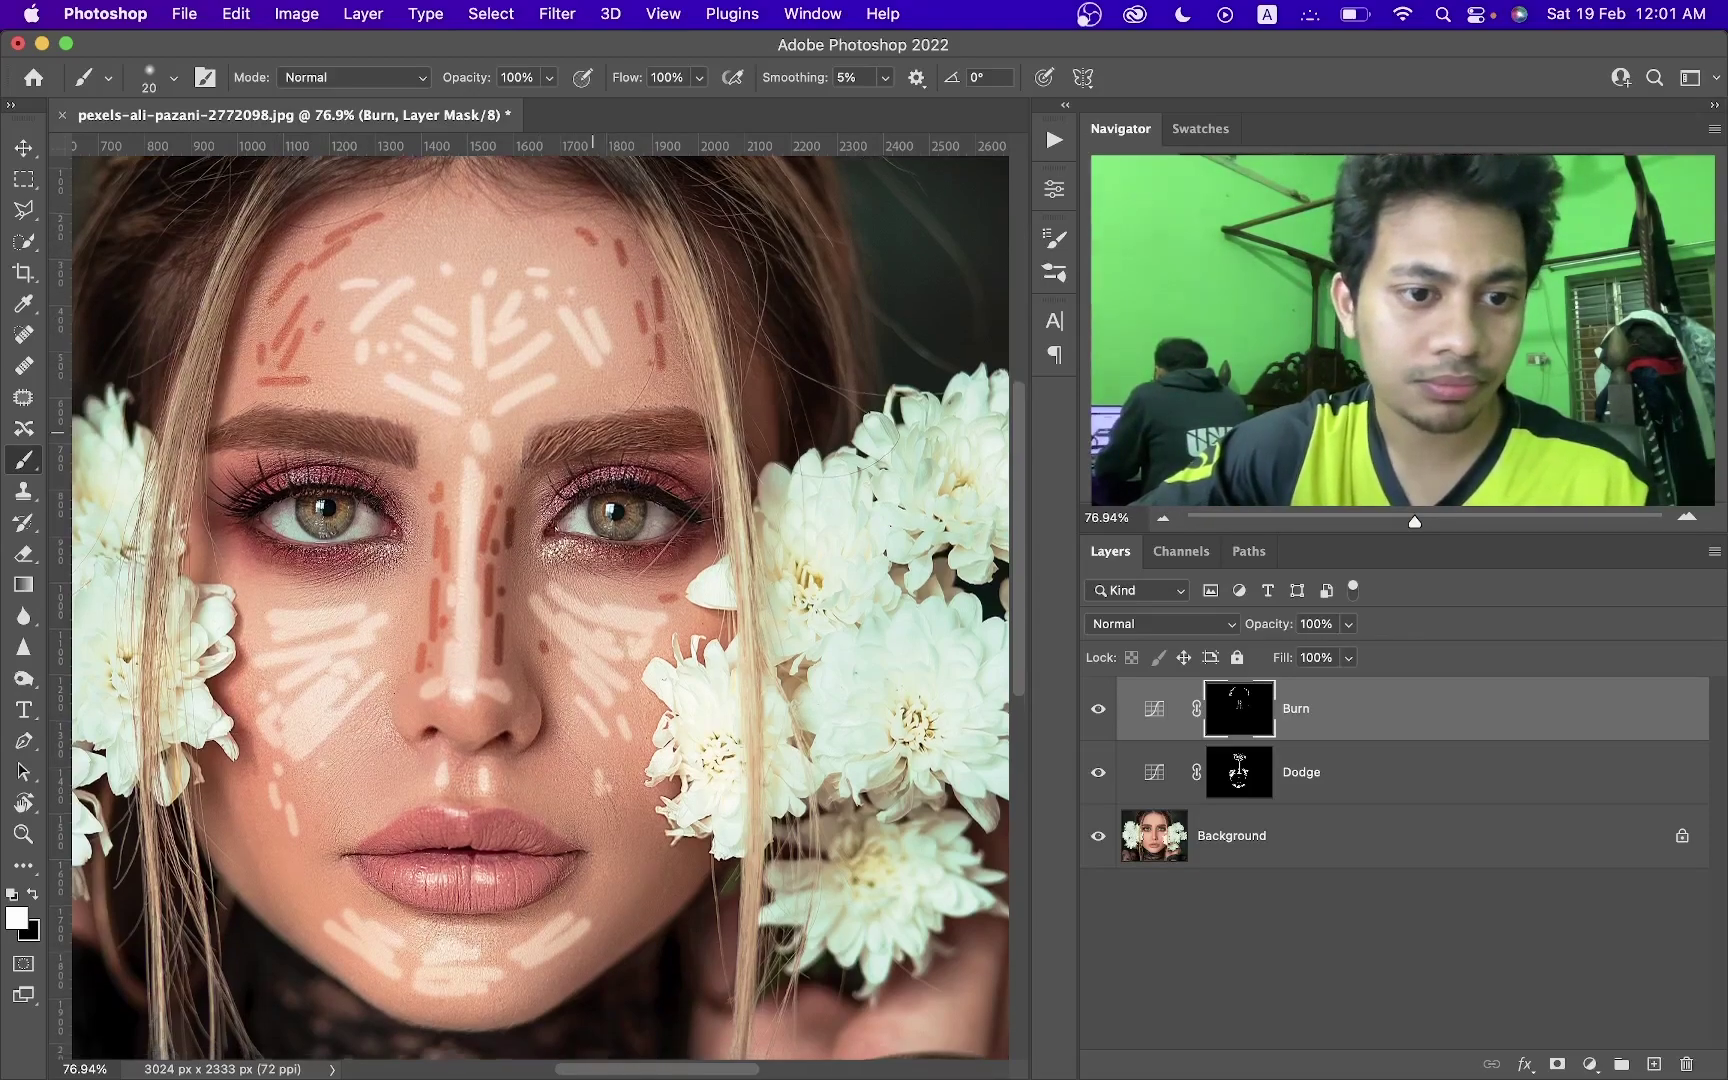
# Darken the cheeks and the jawline with burn strokes.
pyautogui.moveTo(237, 582); pyautogui.dragTo(285, 645)
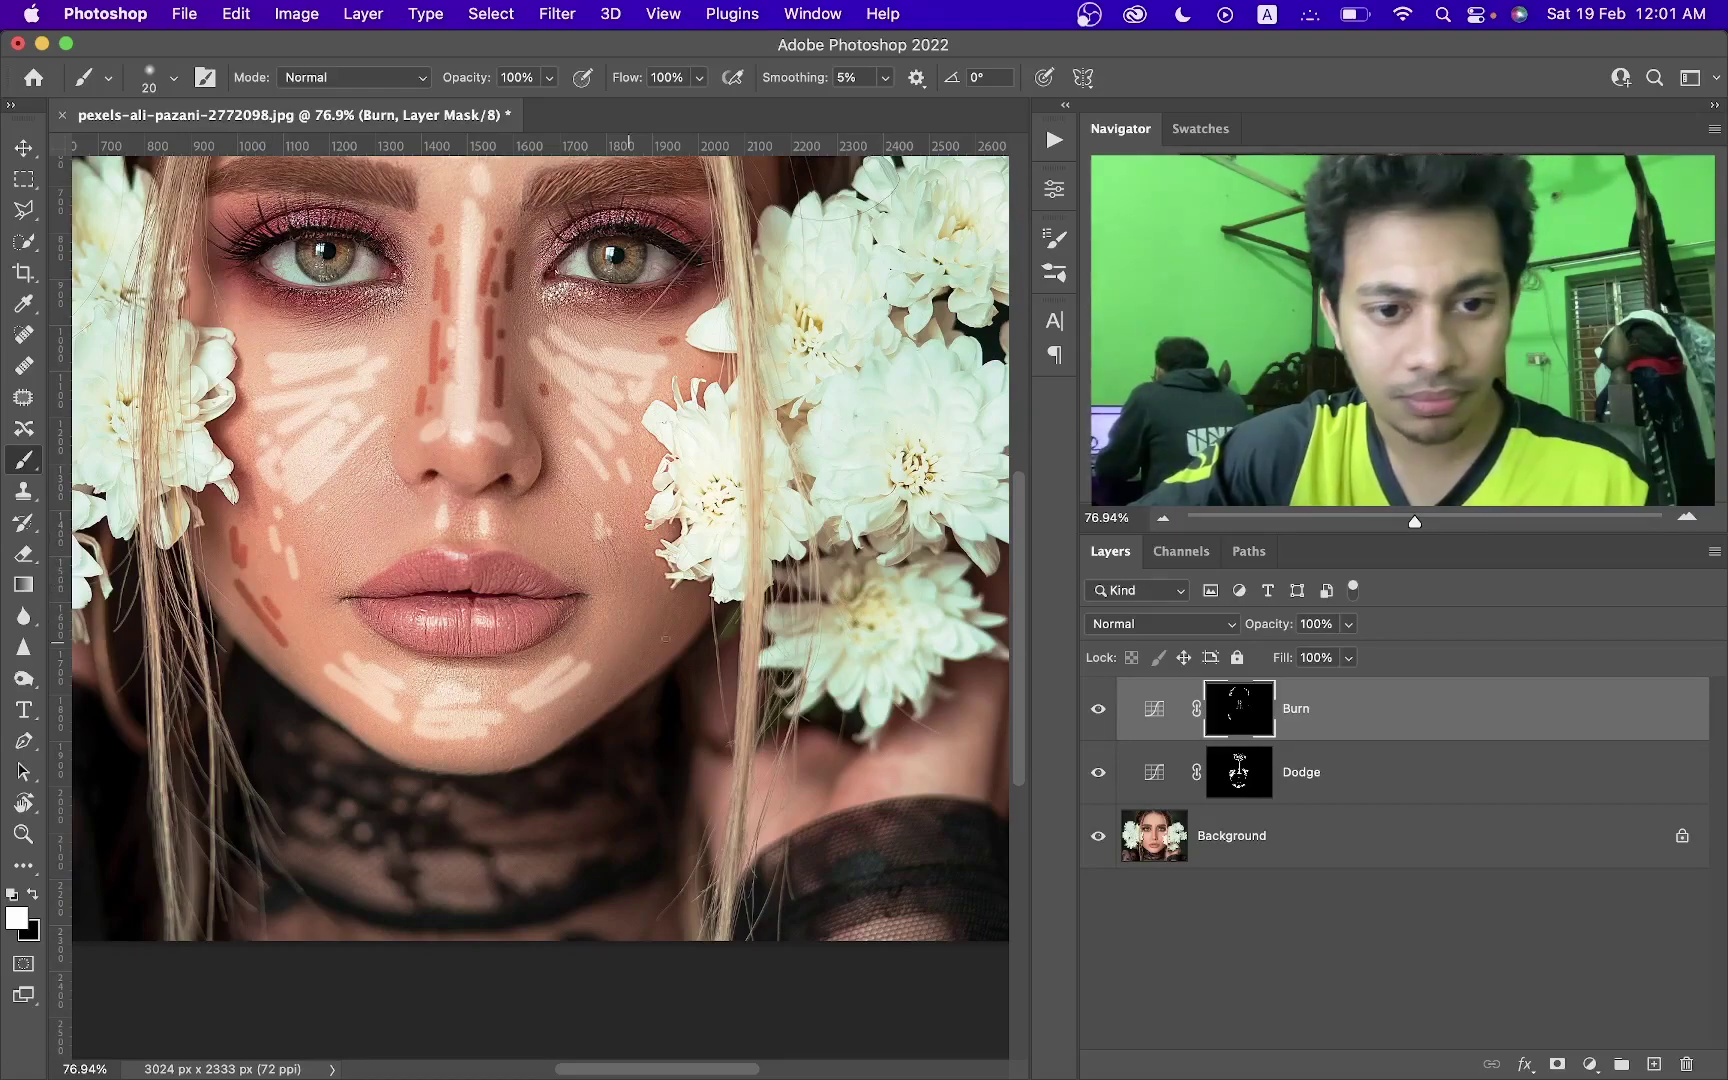
pyautogui.moveTo(668, 620)
pyautogui.mouseDown()
pyautogui.moveTo(600, 700)
pyautogui.moveTo(612, 670)
pyautogui.mouseUp()
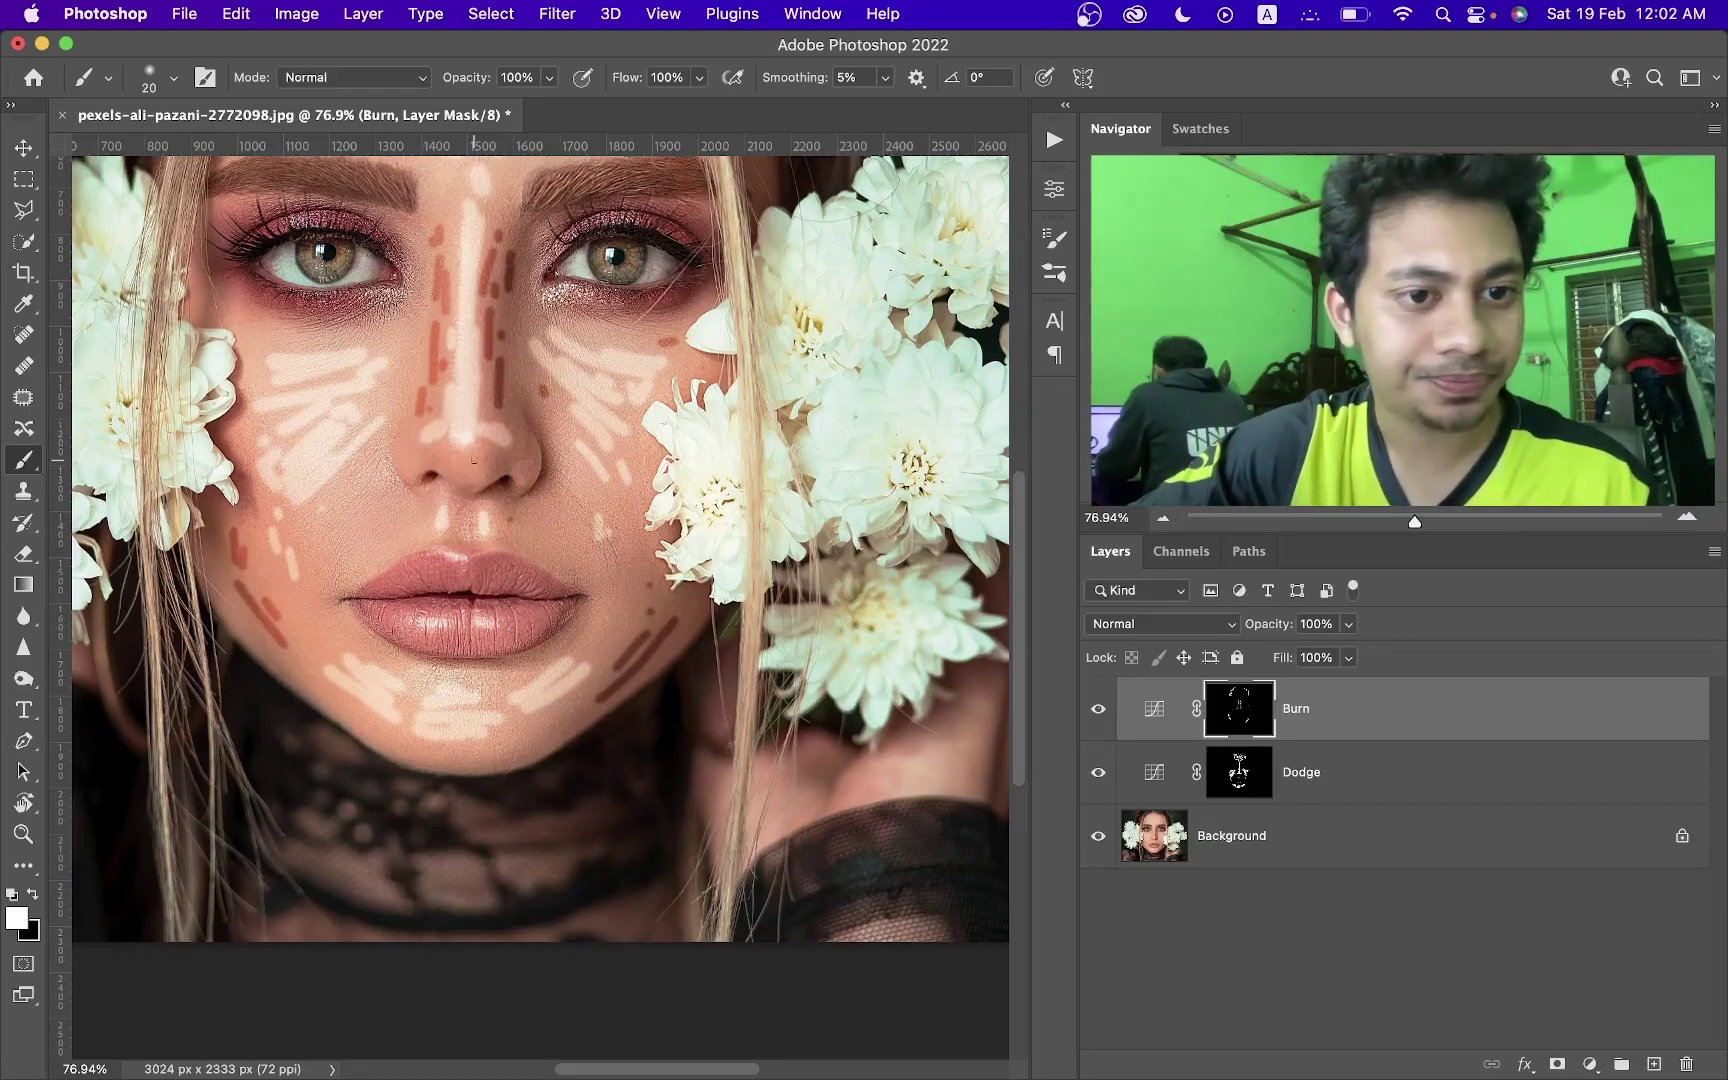
pyautogui.scroll(20, 424, 453)
pyautogui.scroll(-15, 348, 330)
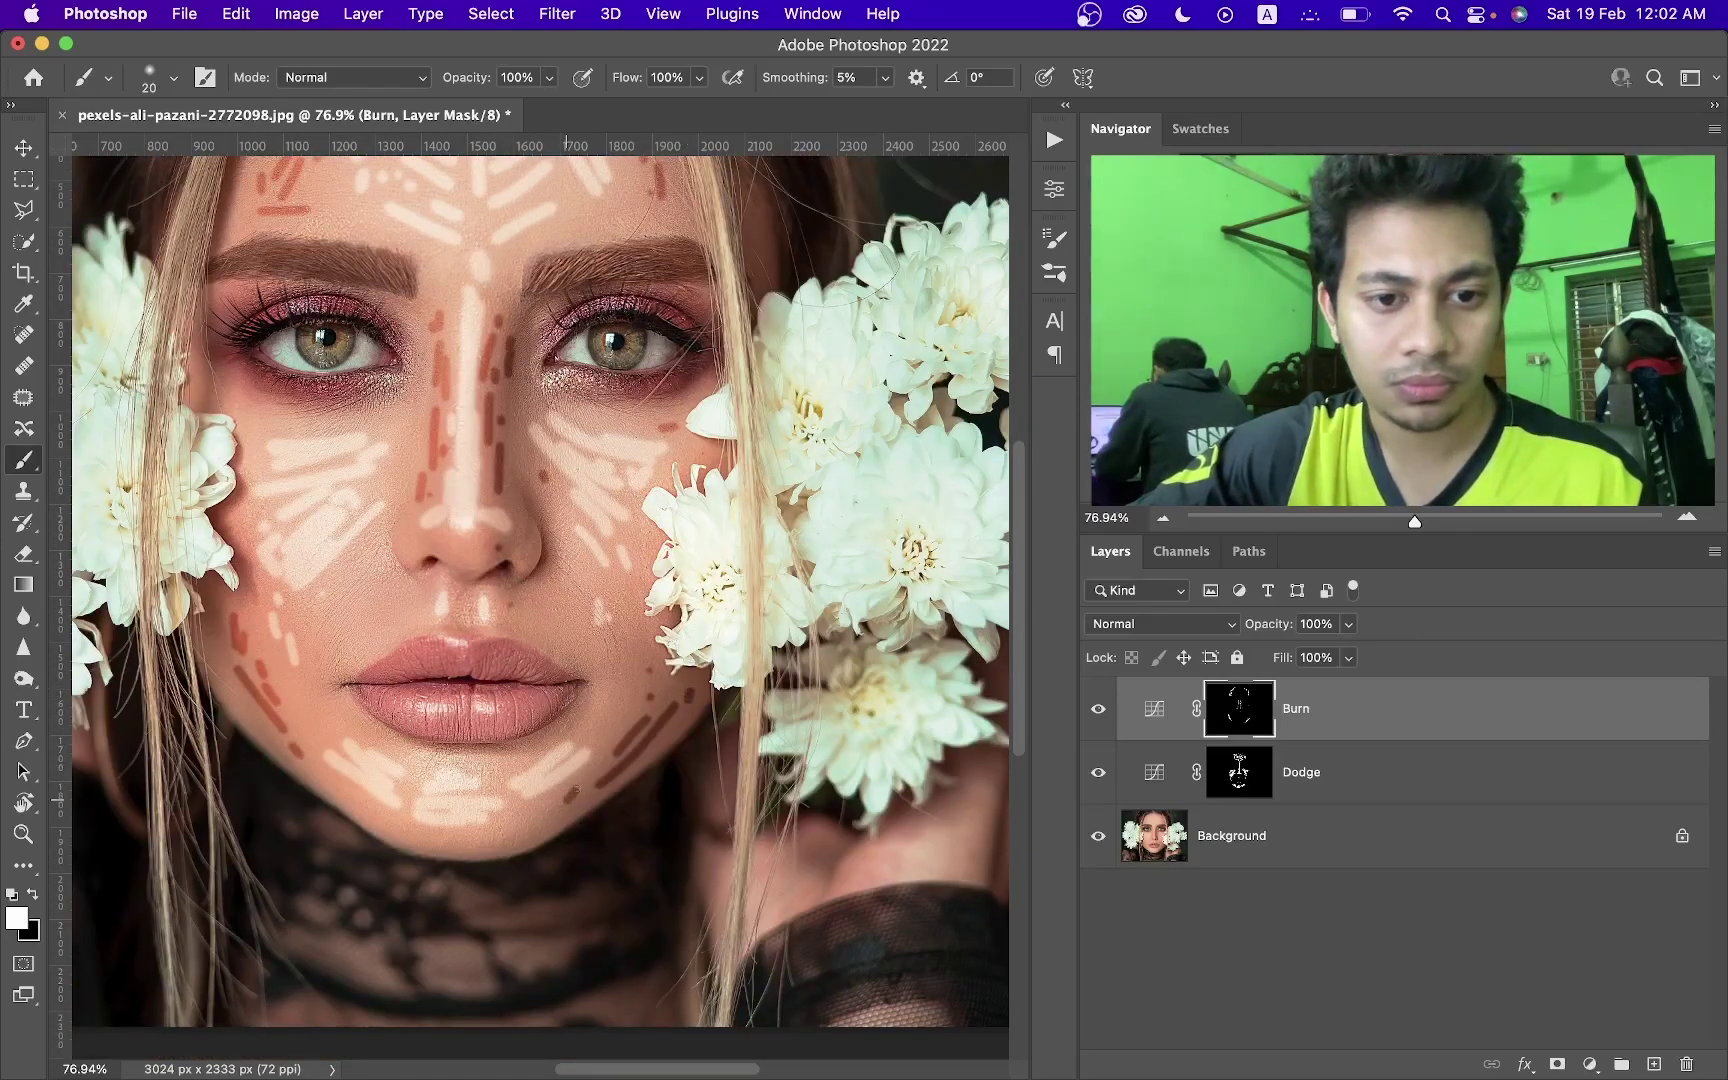
pyautogui.scroll(6, 618, 675)
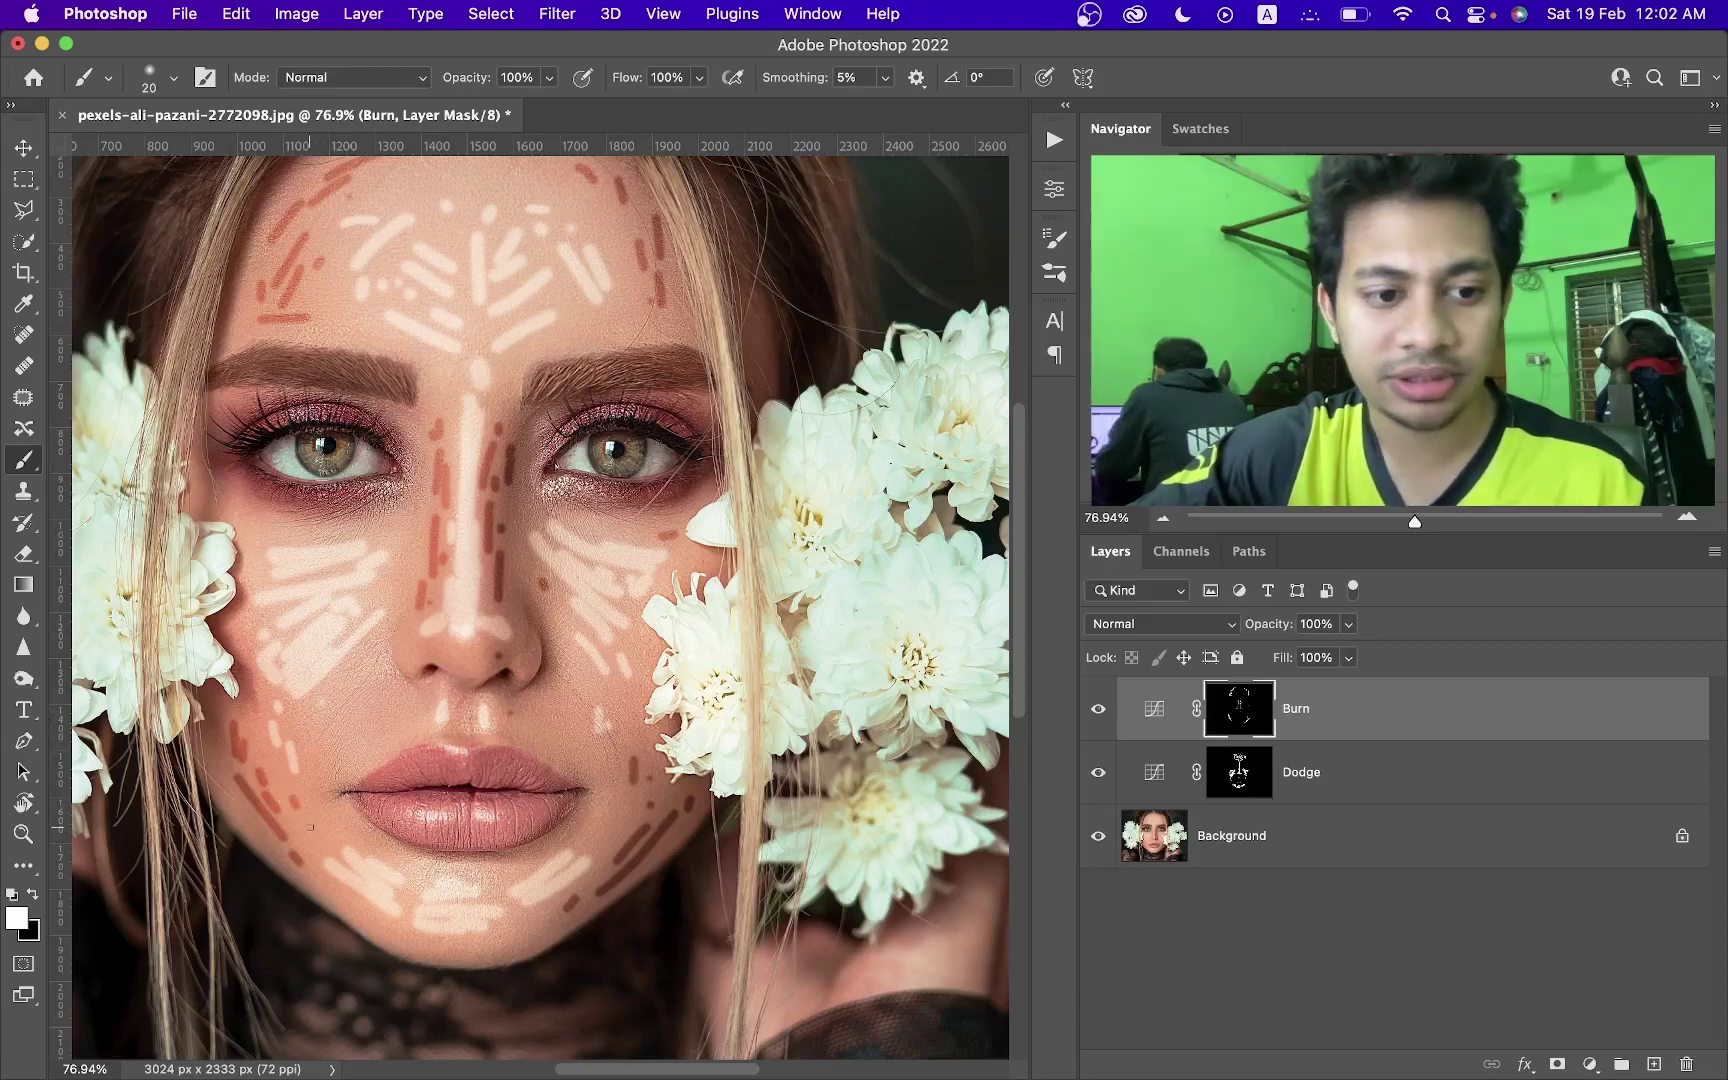
pyautogui.scroll(-6, 512, 609)
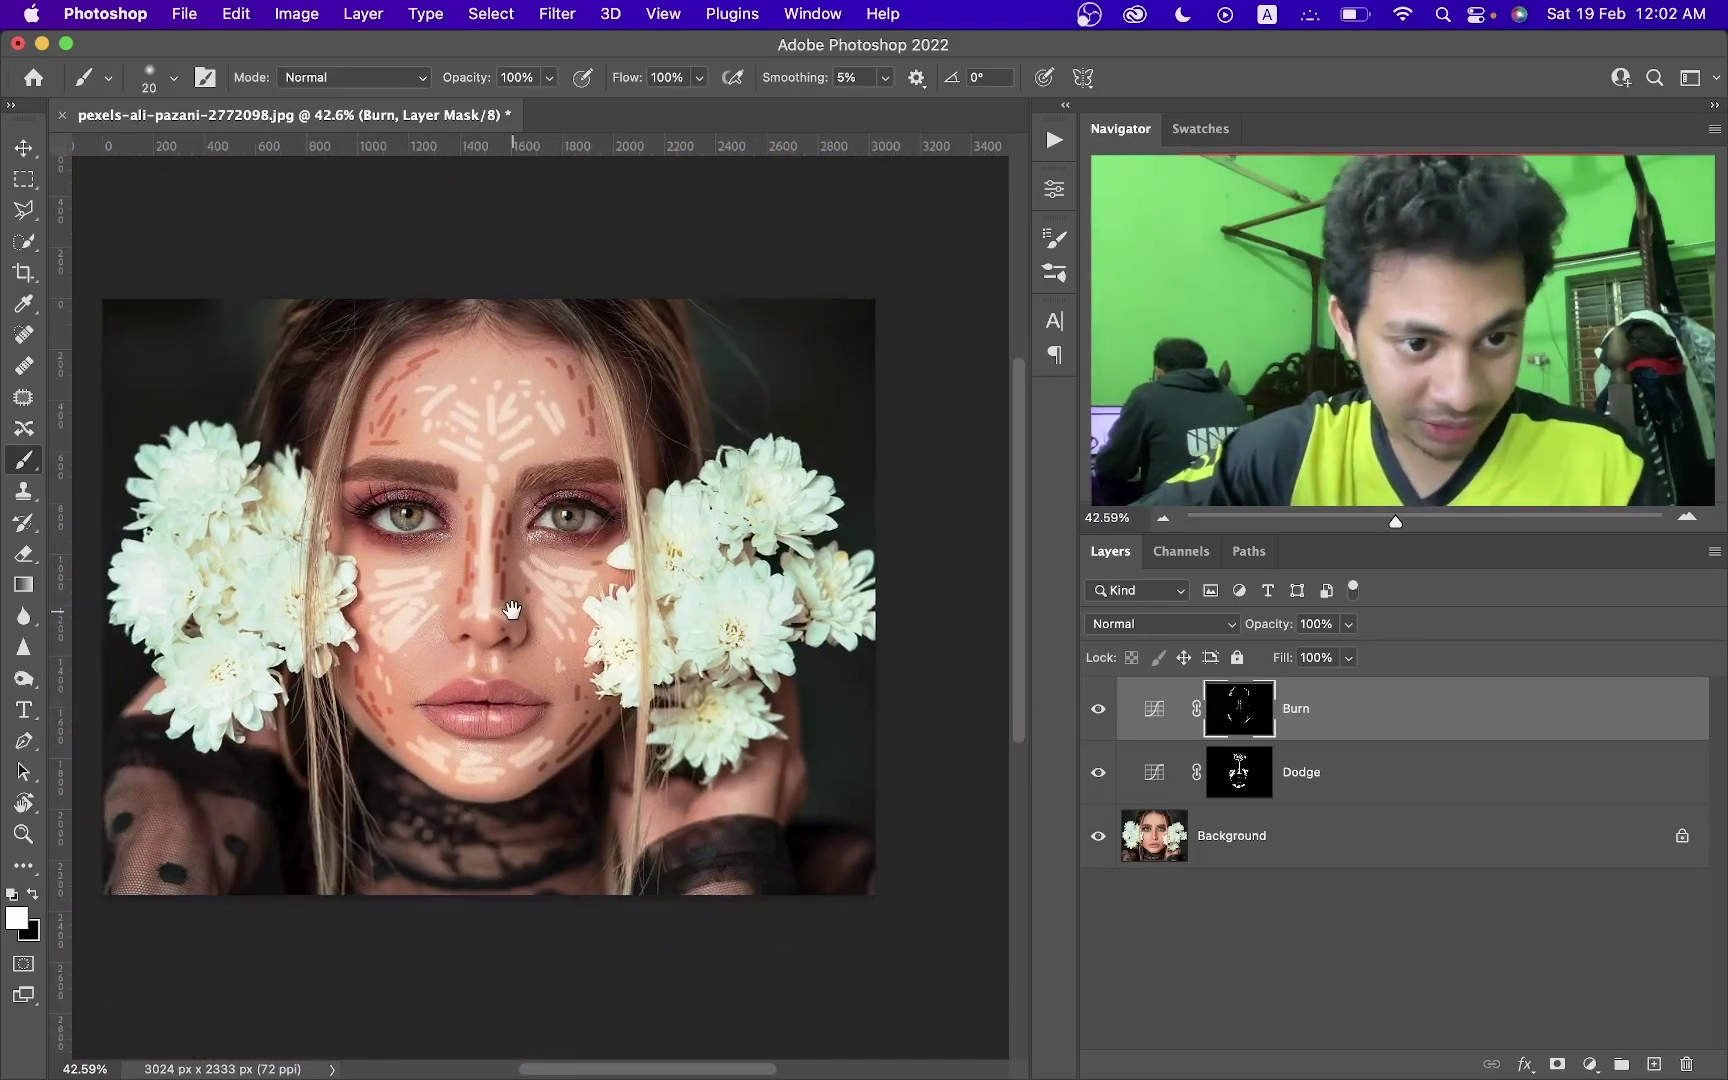
pyautogui.scroll(1, 512, 609)
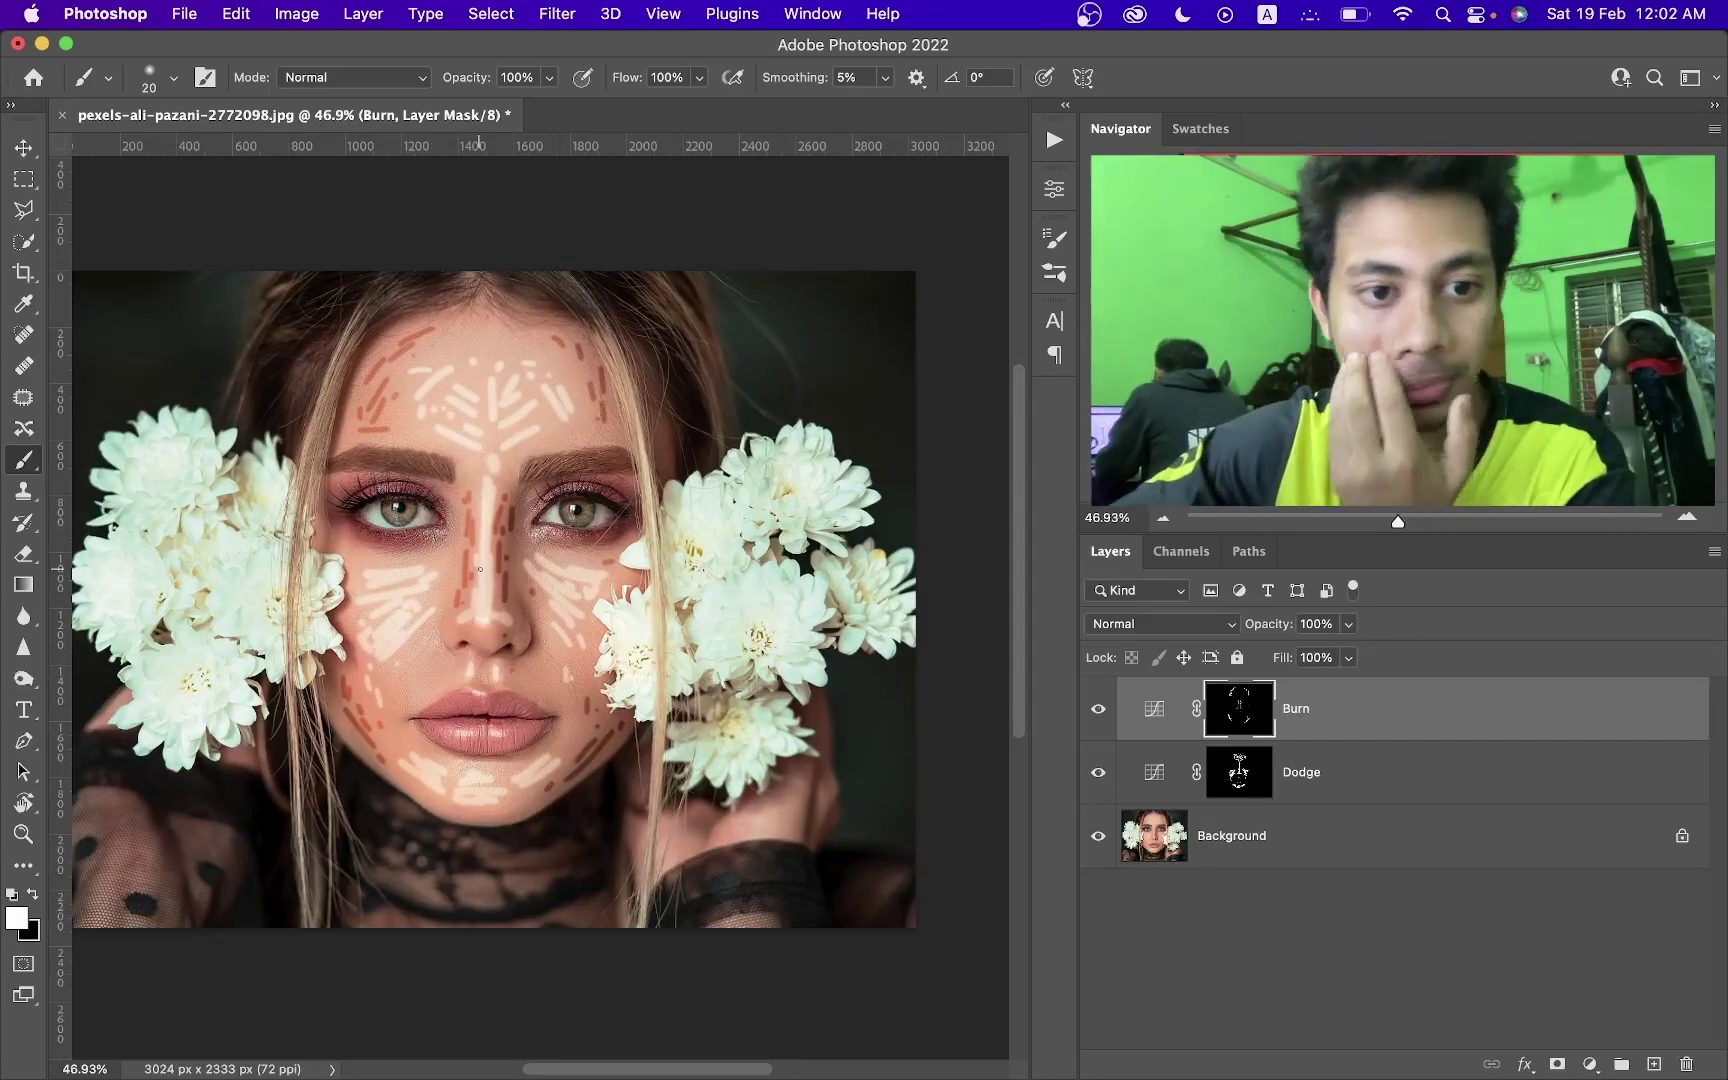
pyautogui.doubleClick(1248, 712)
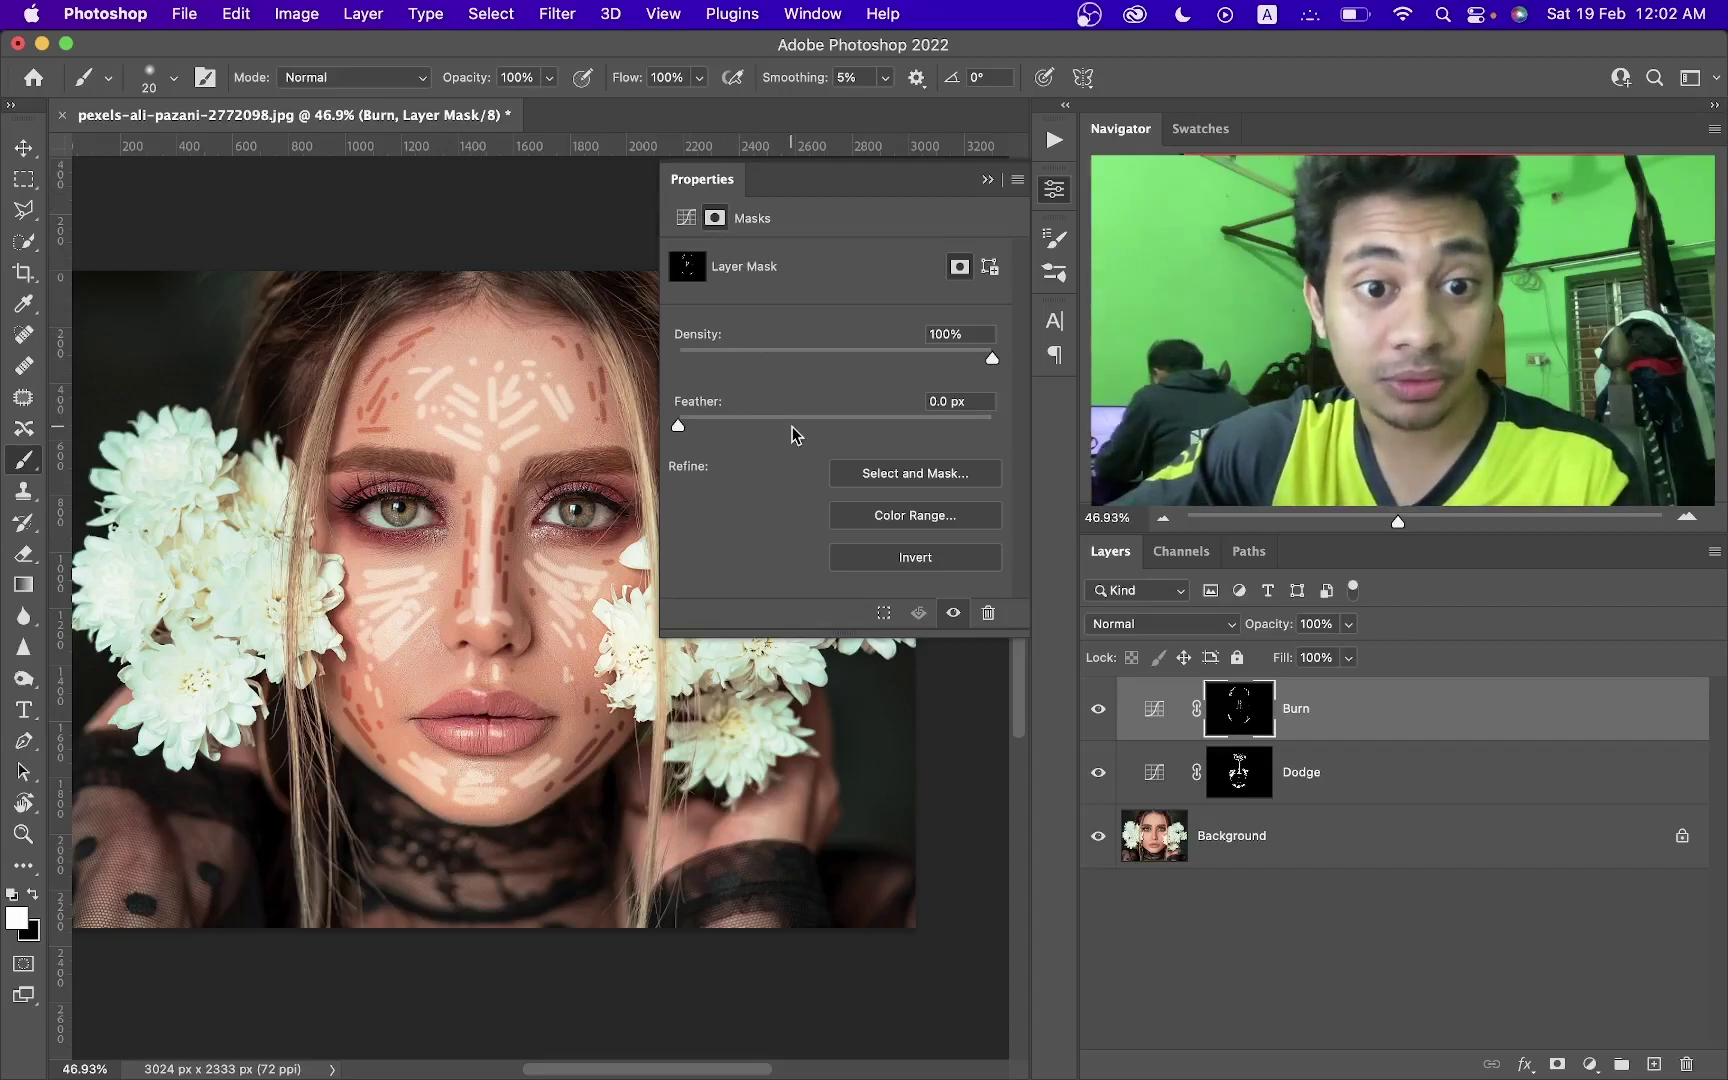
# Feather the Burn mask to about 37 px.
pyautogui.hscroll(2, 606, 396)
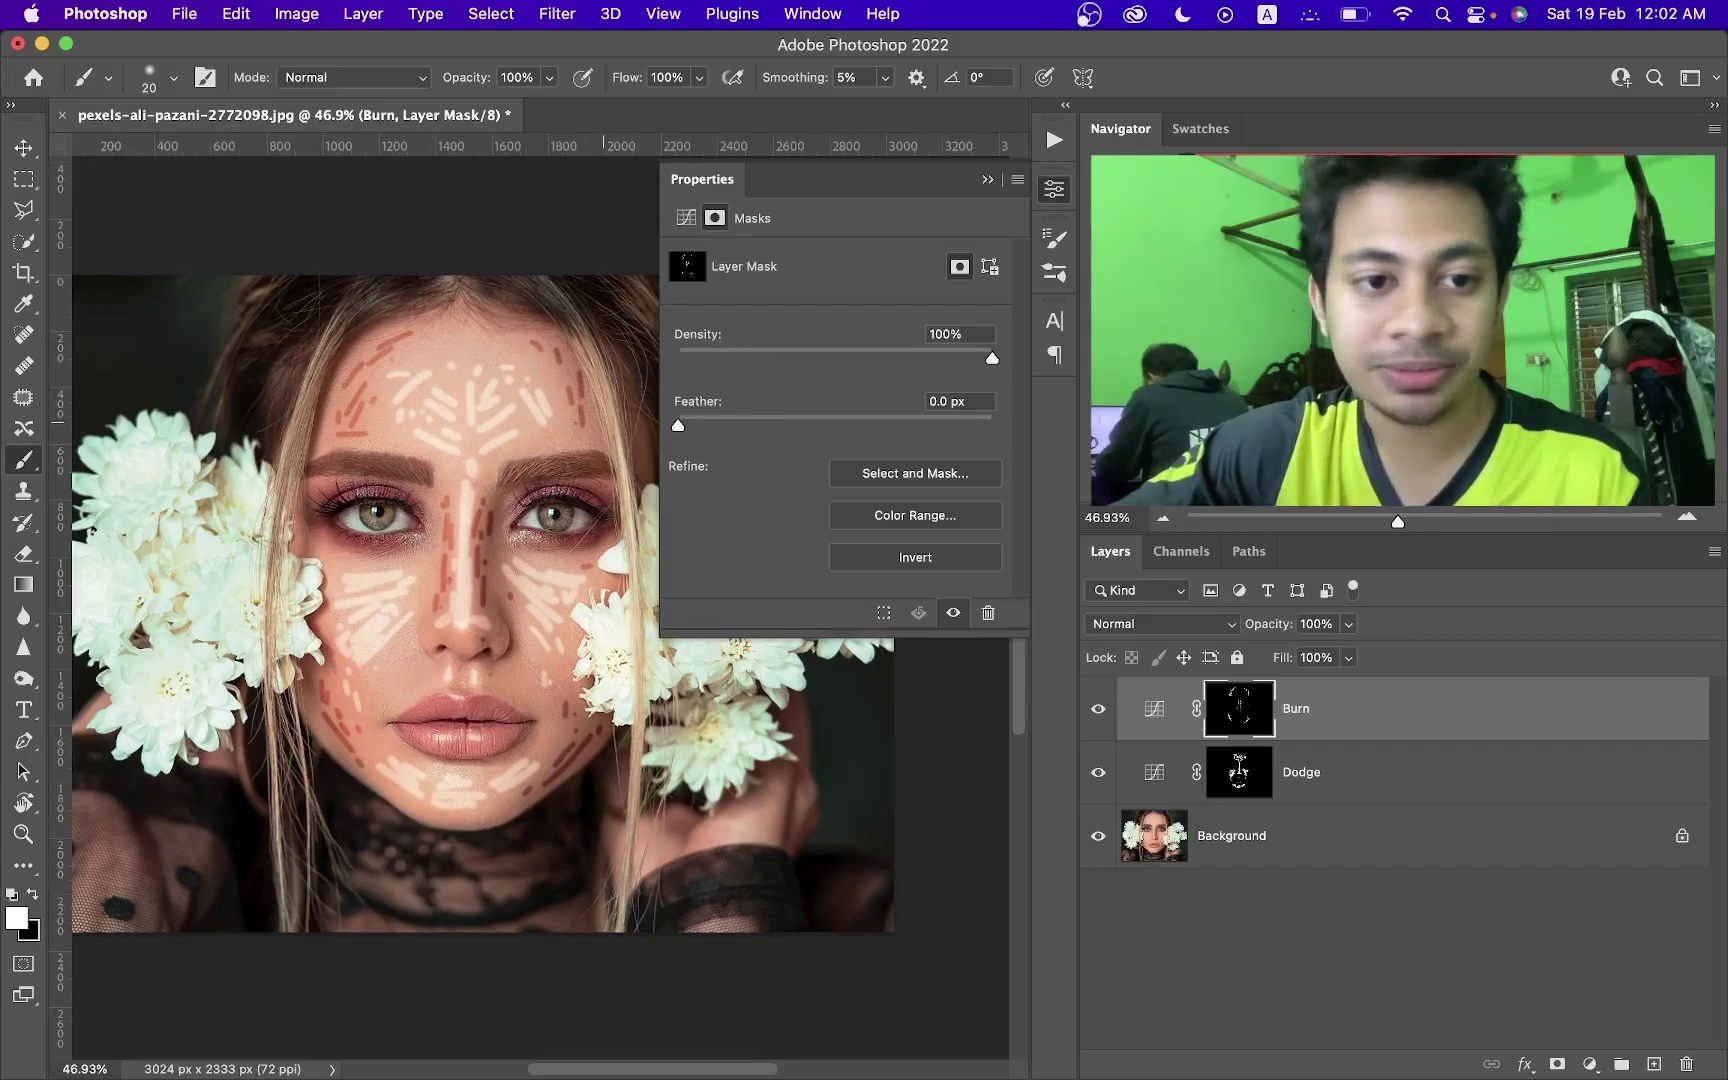
pyautogui.hscroll(5, 606, 396)
pyautogui.moveTo(753, 428); pyautogui.dragTo(832, 427)
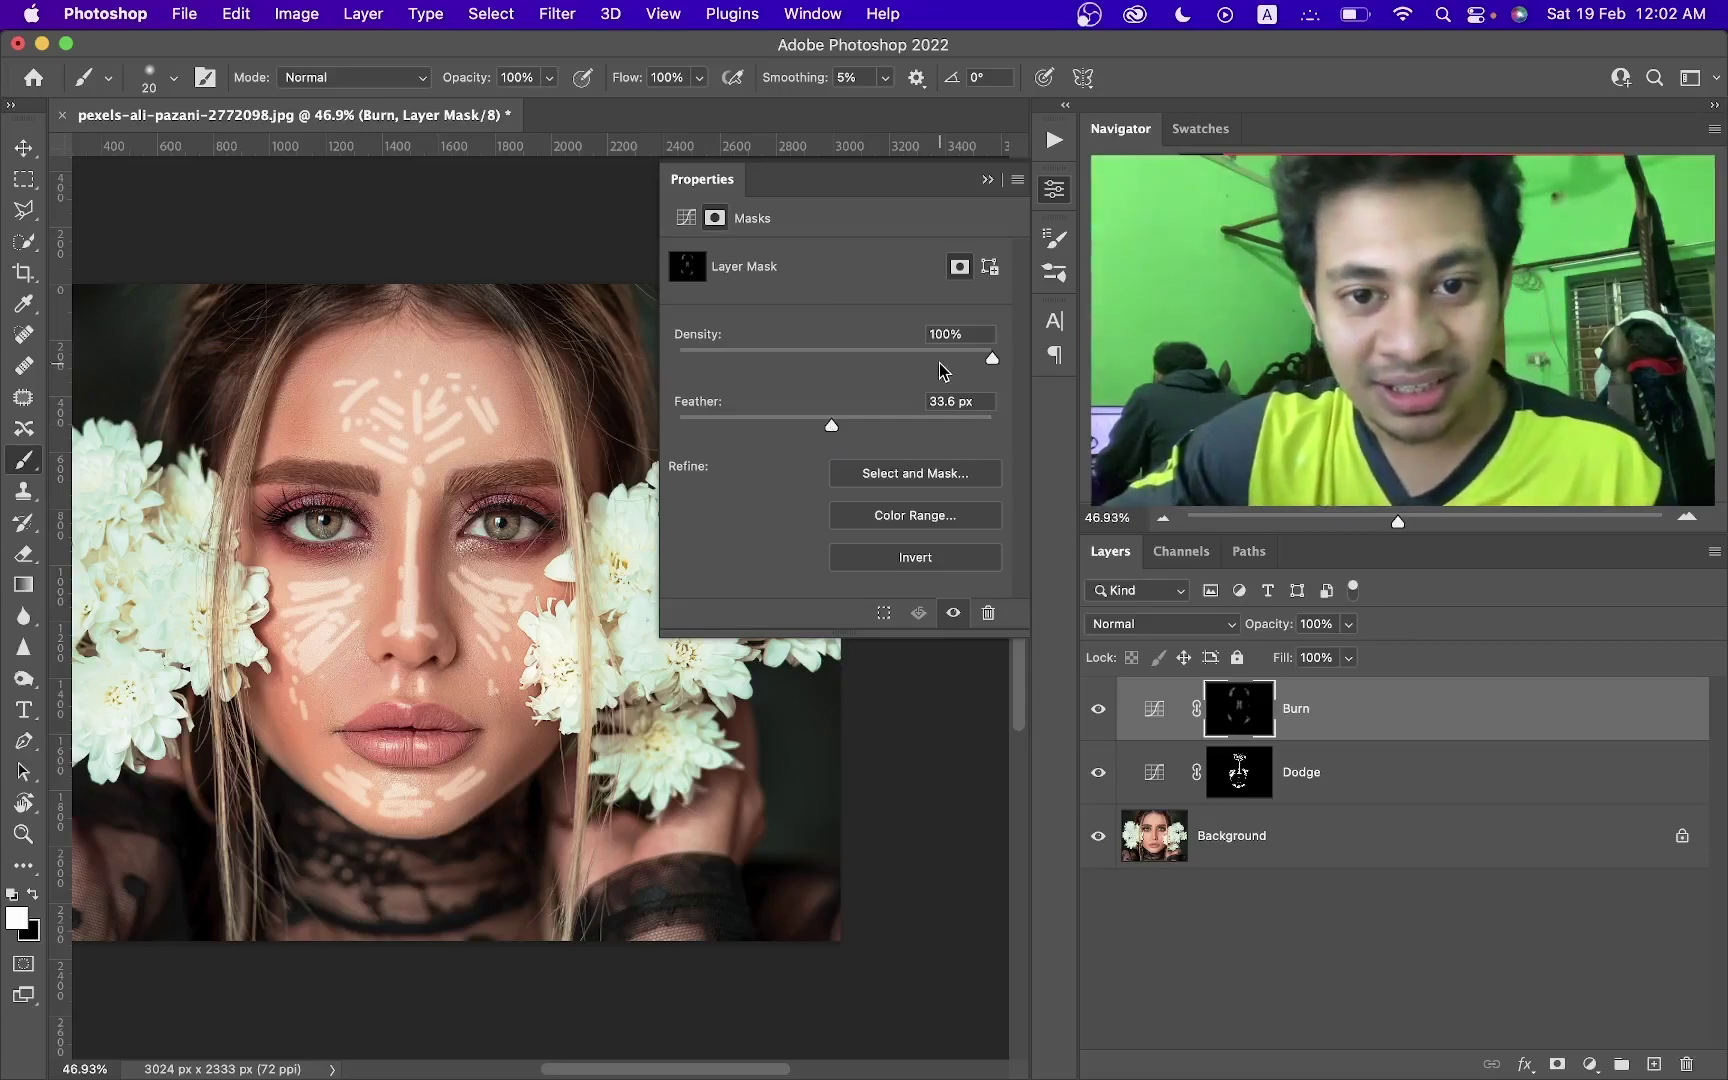
pyautogui.moveTo(831, 425); pyautogui.dragTo(836, 424)
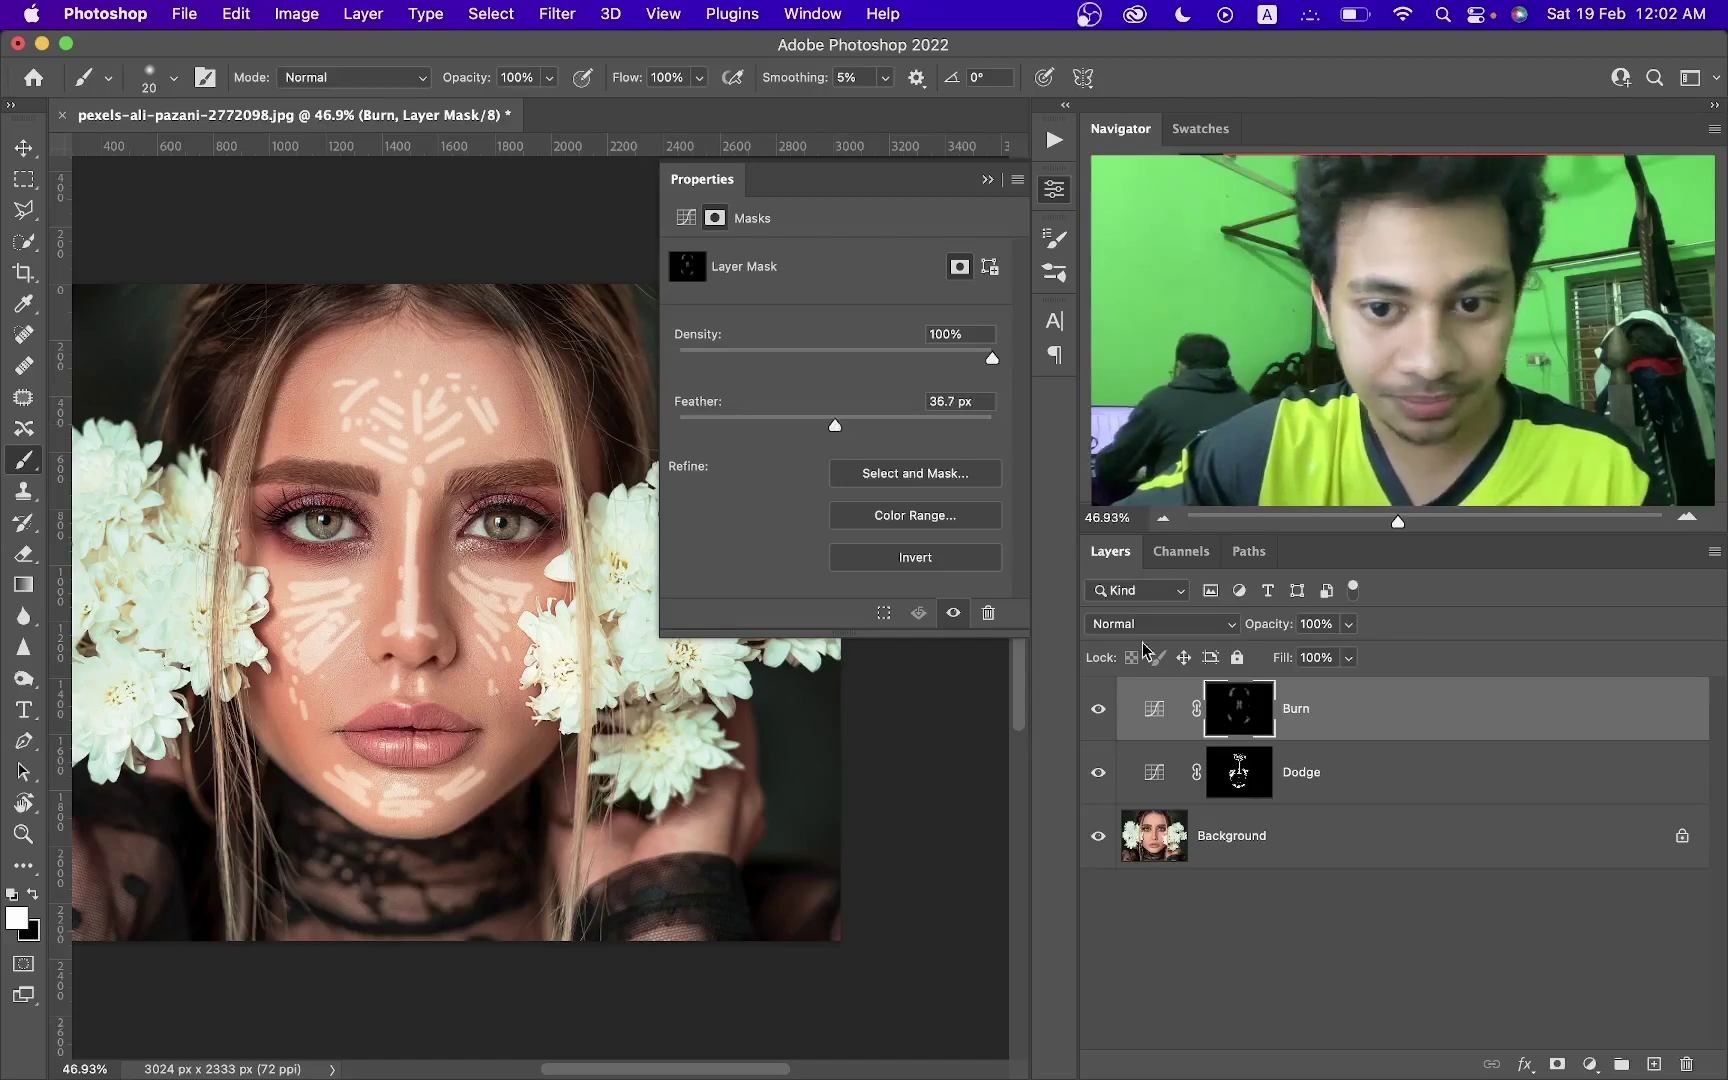
# Toggle the Burn layer to compare, then raise its mask feather to 38.7 px.
pyautogui.click(1098, 709)
pyautogui.click(1098, 709)
pyautogui.click(1098, 709)
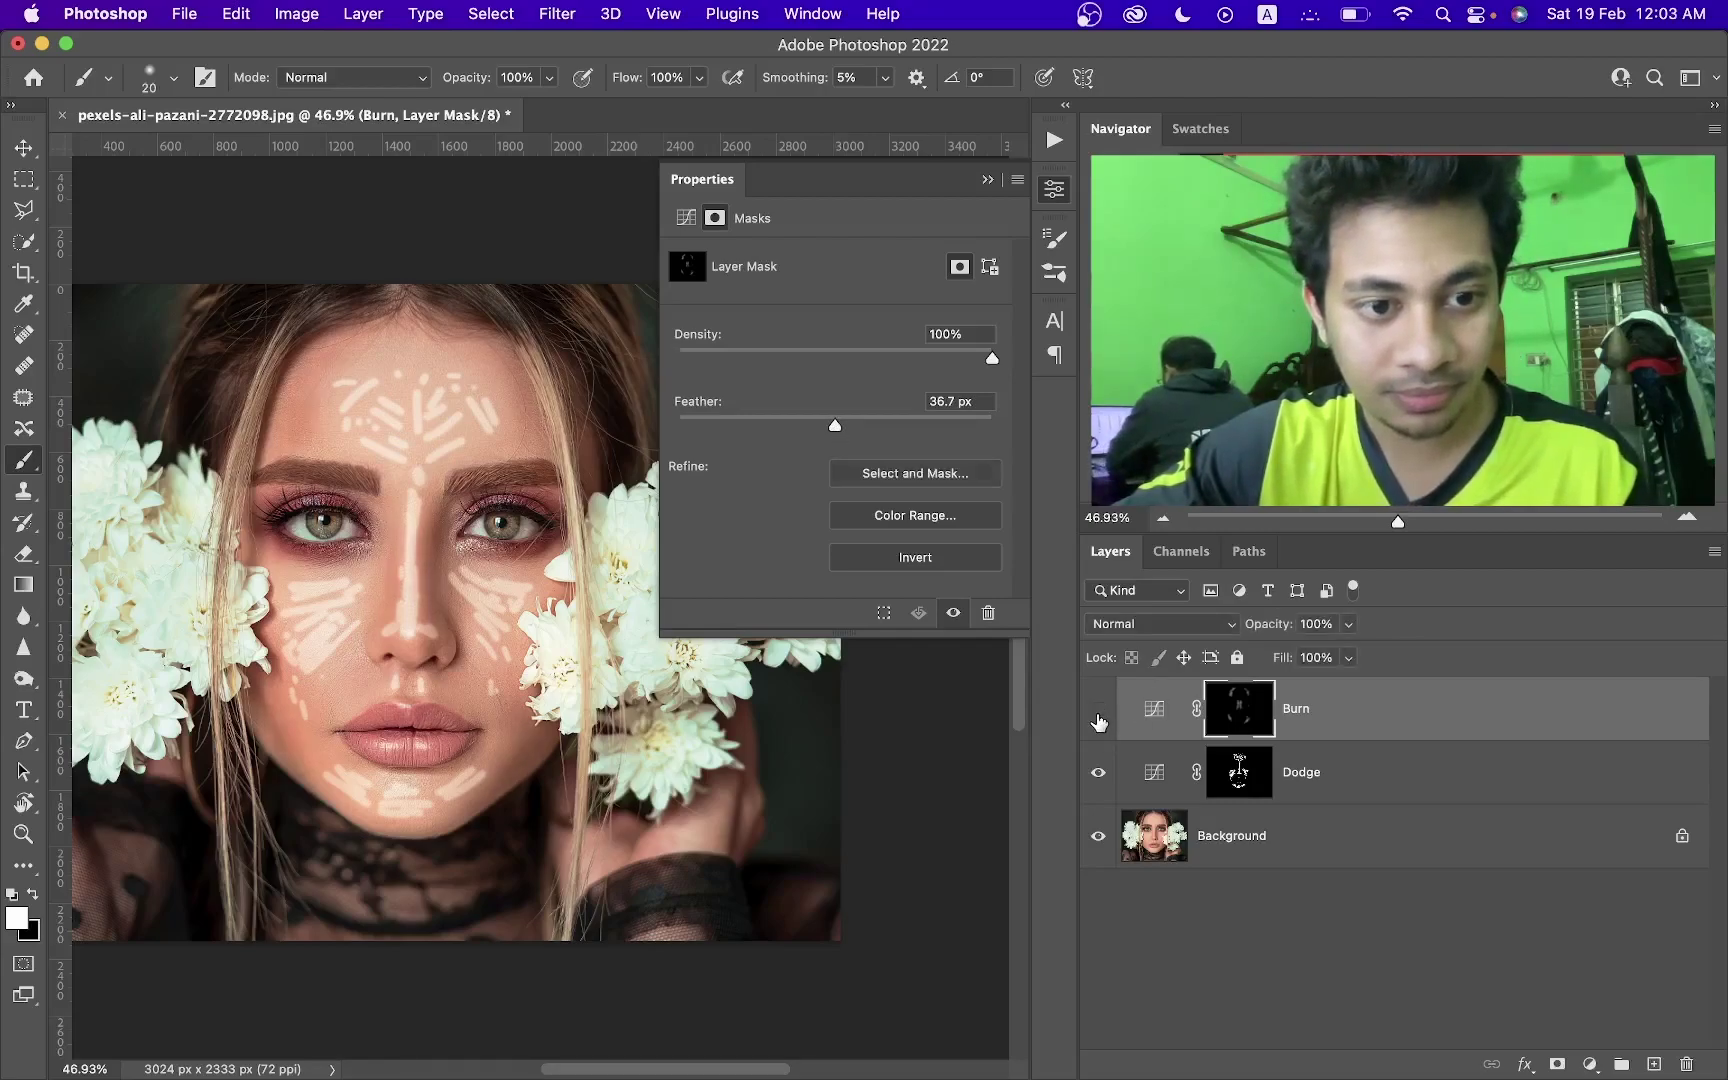
pyautogui.click(1098, 709)
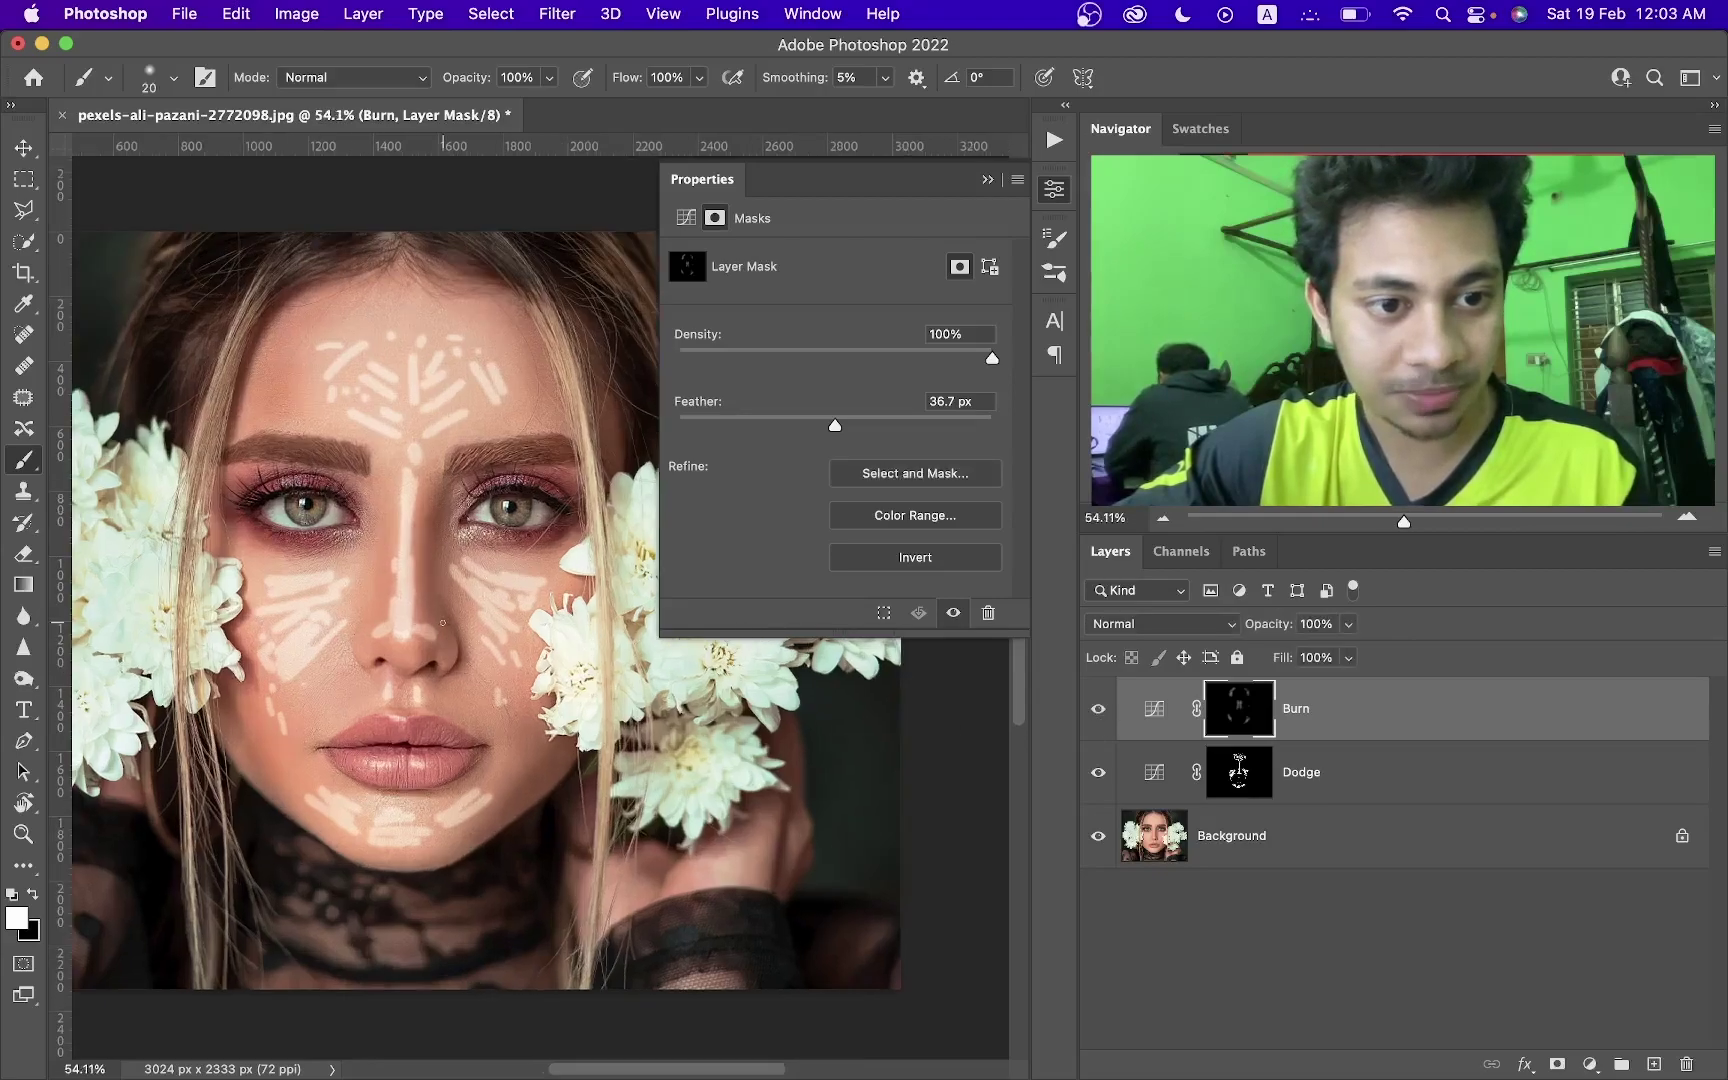
pyautogui.scroll(2, 1093, 730)
pyautogui.click(1098, 709)
pyautogui.click(1098, 709)
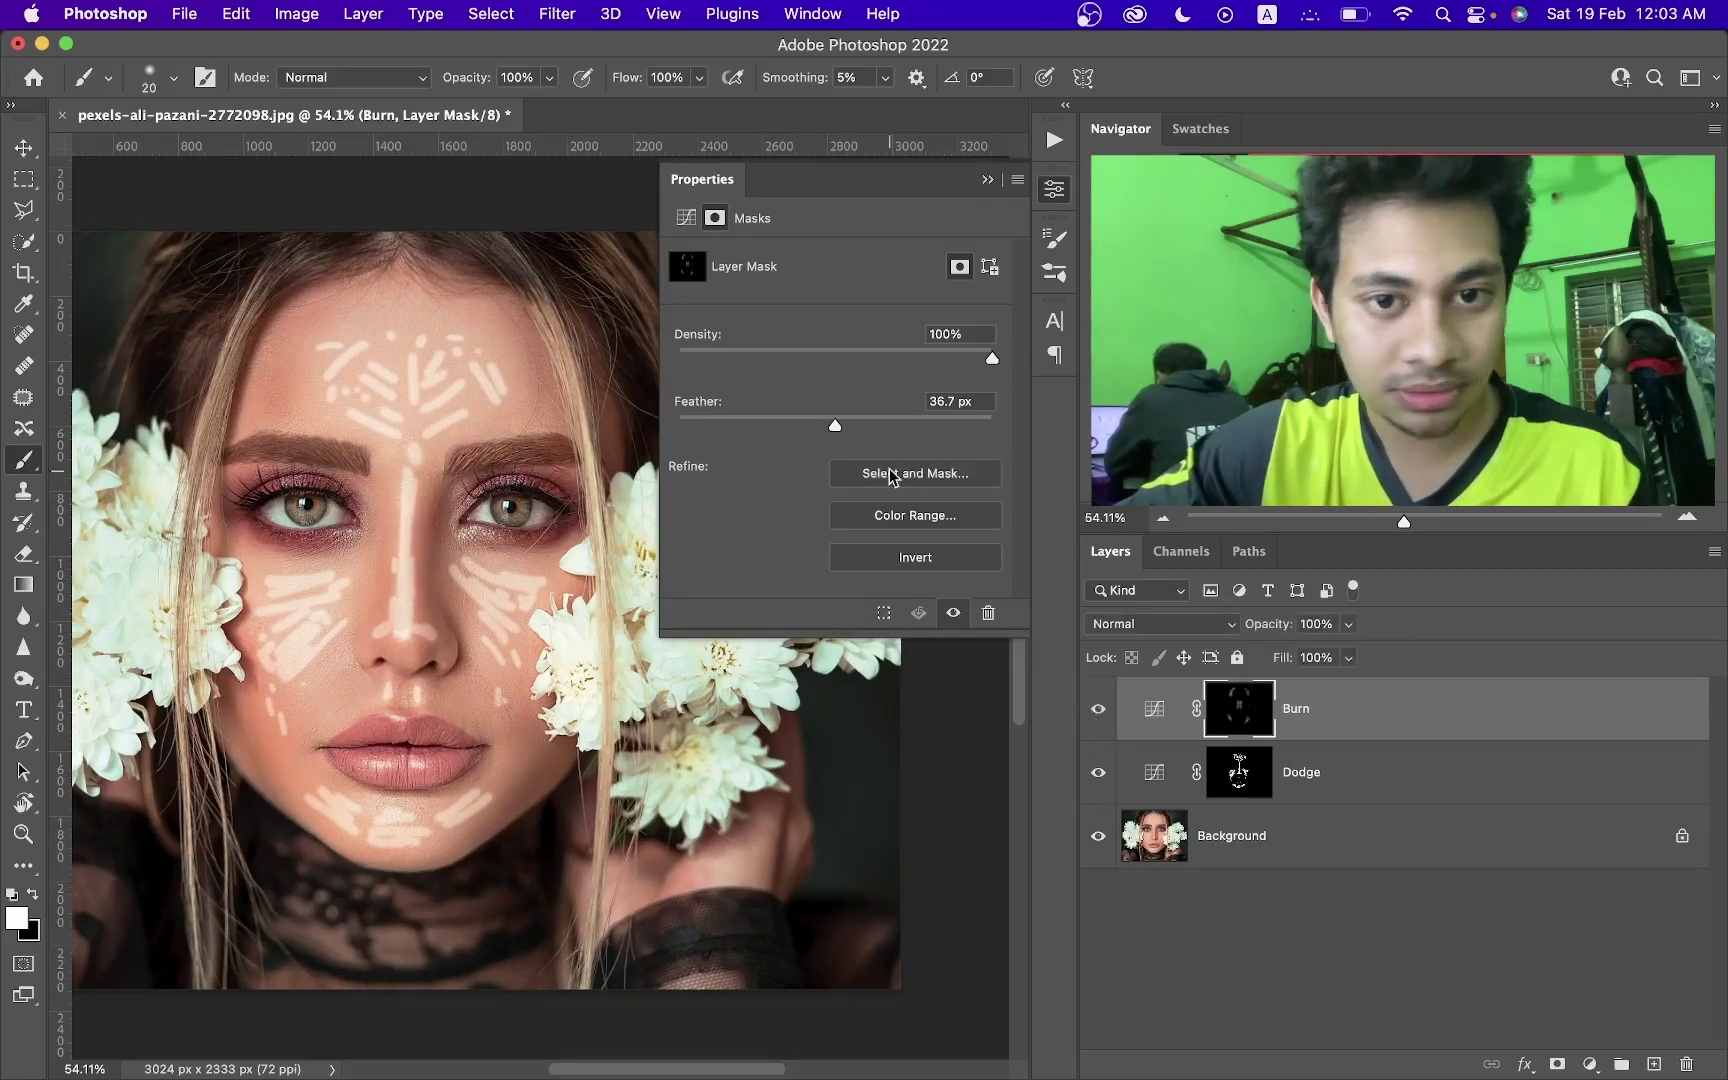
pyautogui.moveTo(835, 427); pyautogui.dragTo(837, 421)
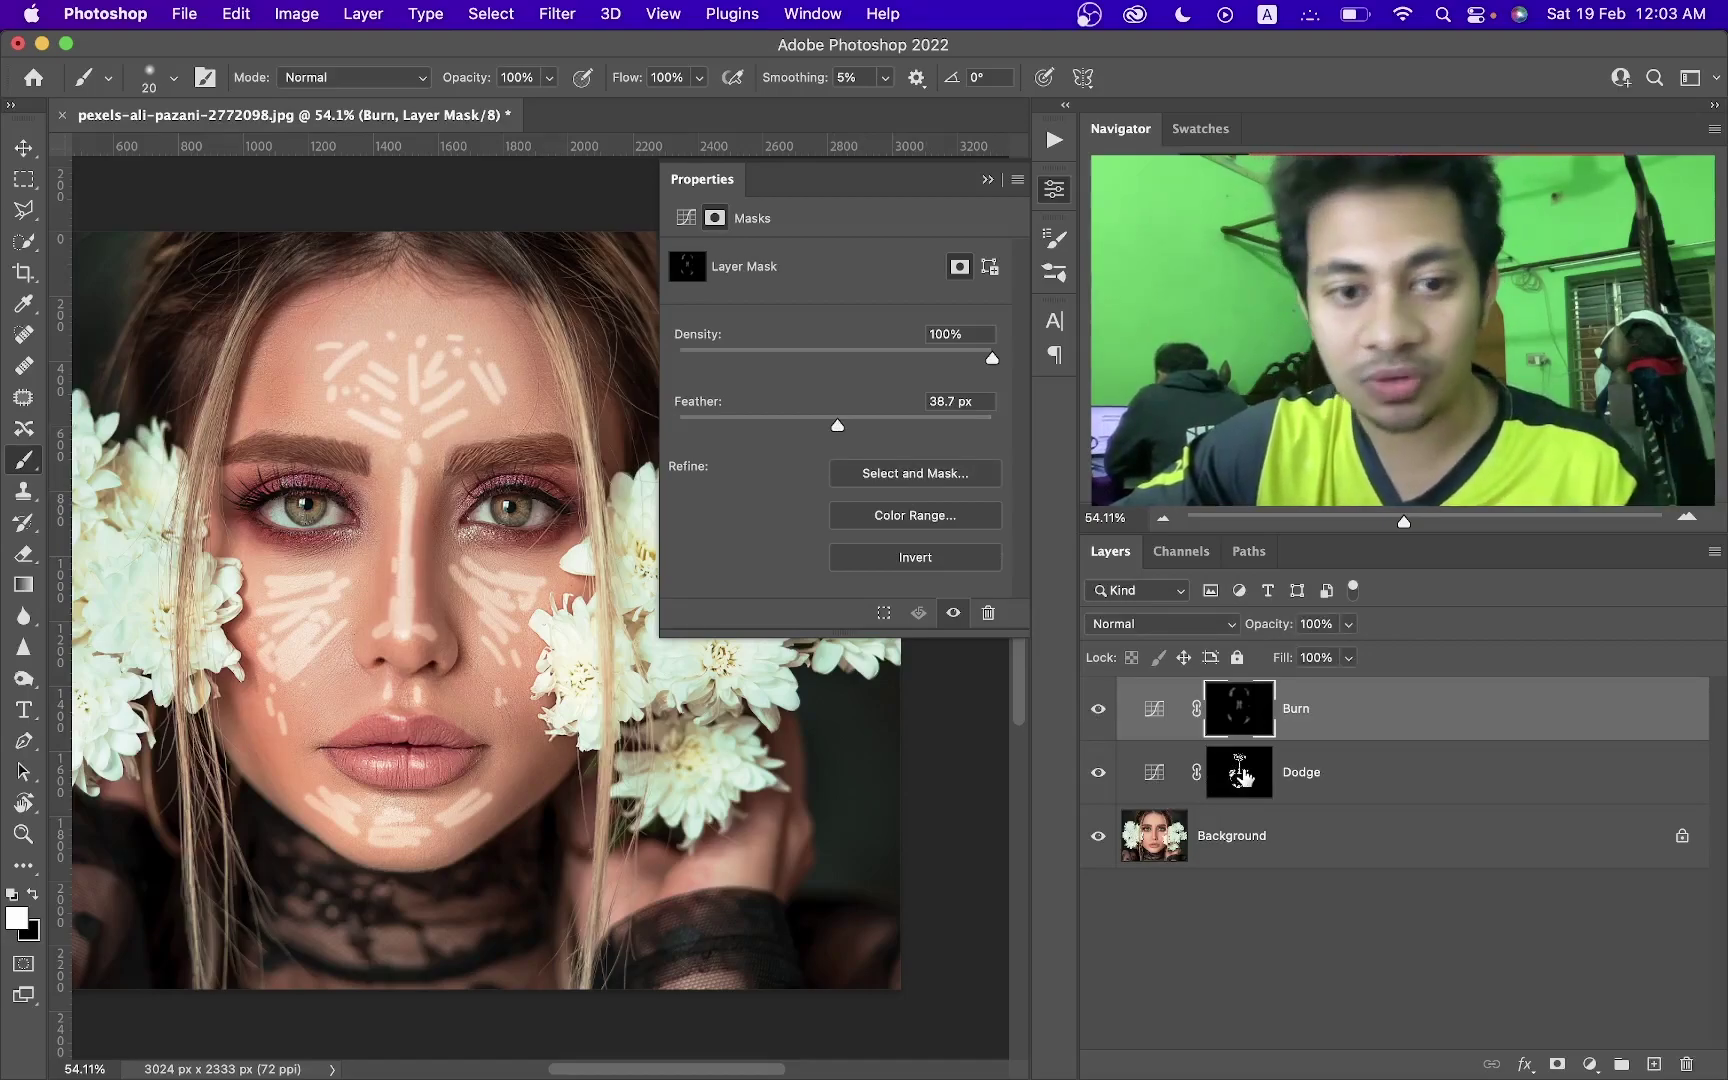
# Feather the Dodge layer's mask to 71.0 px.
pyautogui.click(1240, 772)
pyautogui.moveTo(772, 424); pyautogui.dragTo(863, 421)
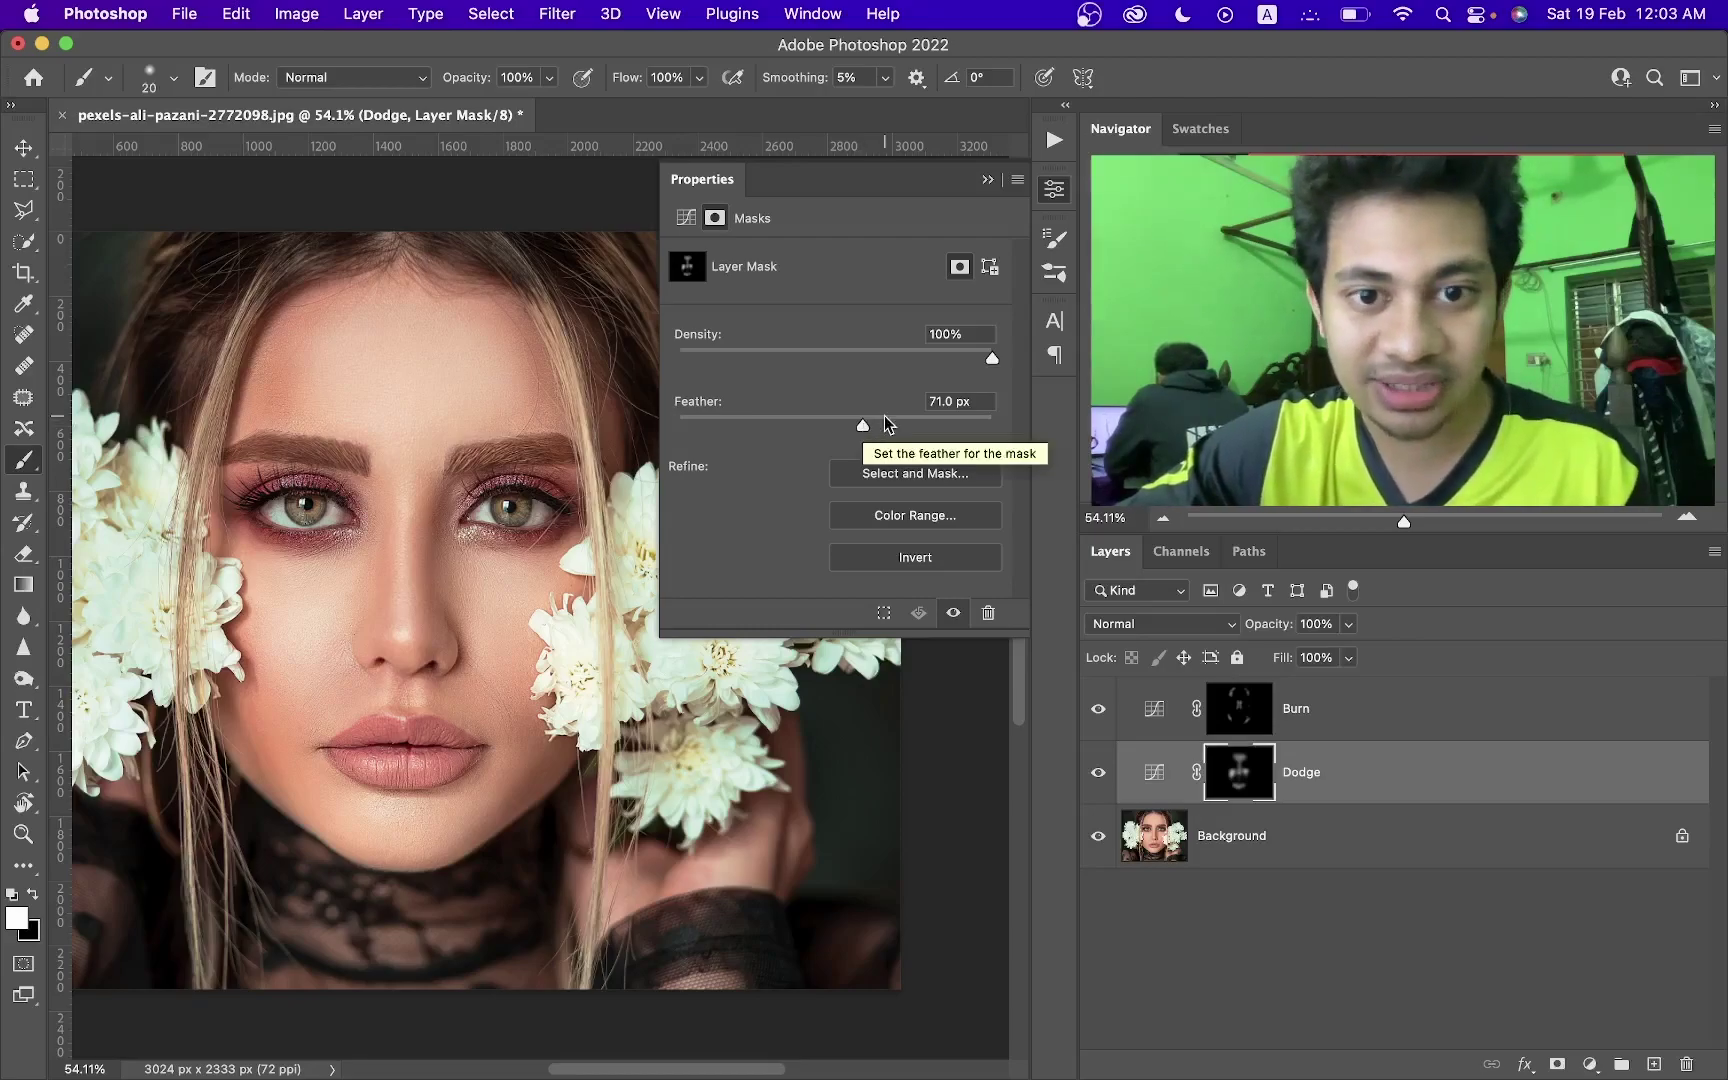
# Close the mask properties and toggle the Dodge layer on and off to compare its effect.
pyautogui.click(1057, 196)
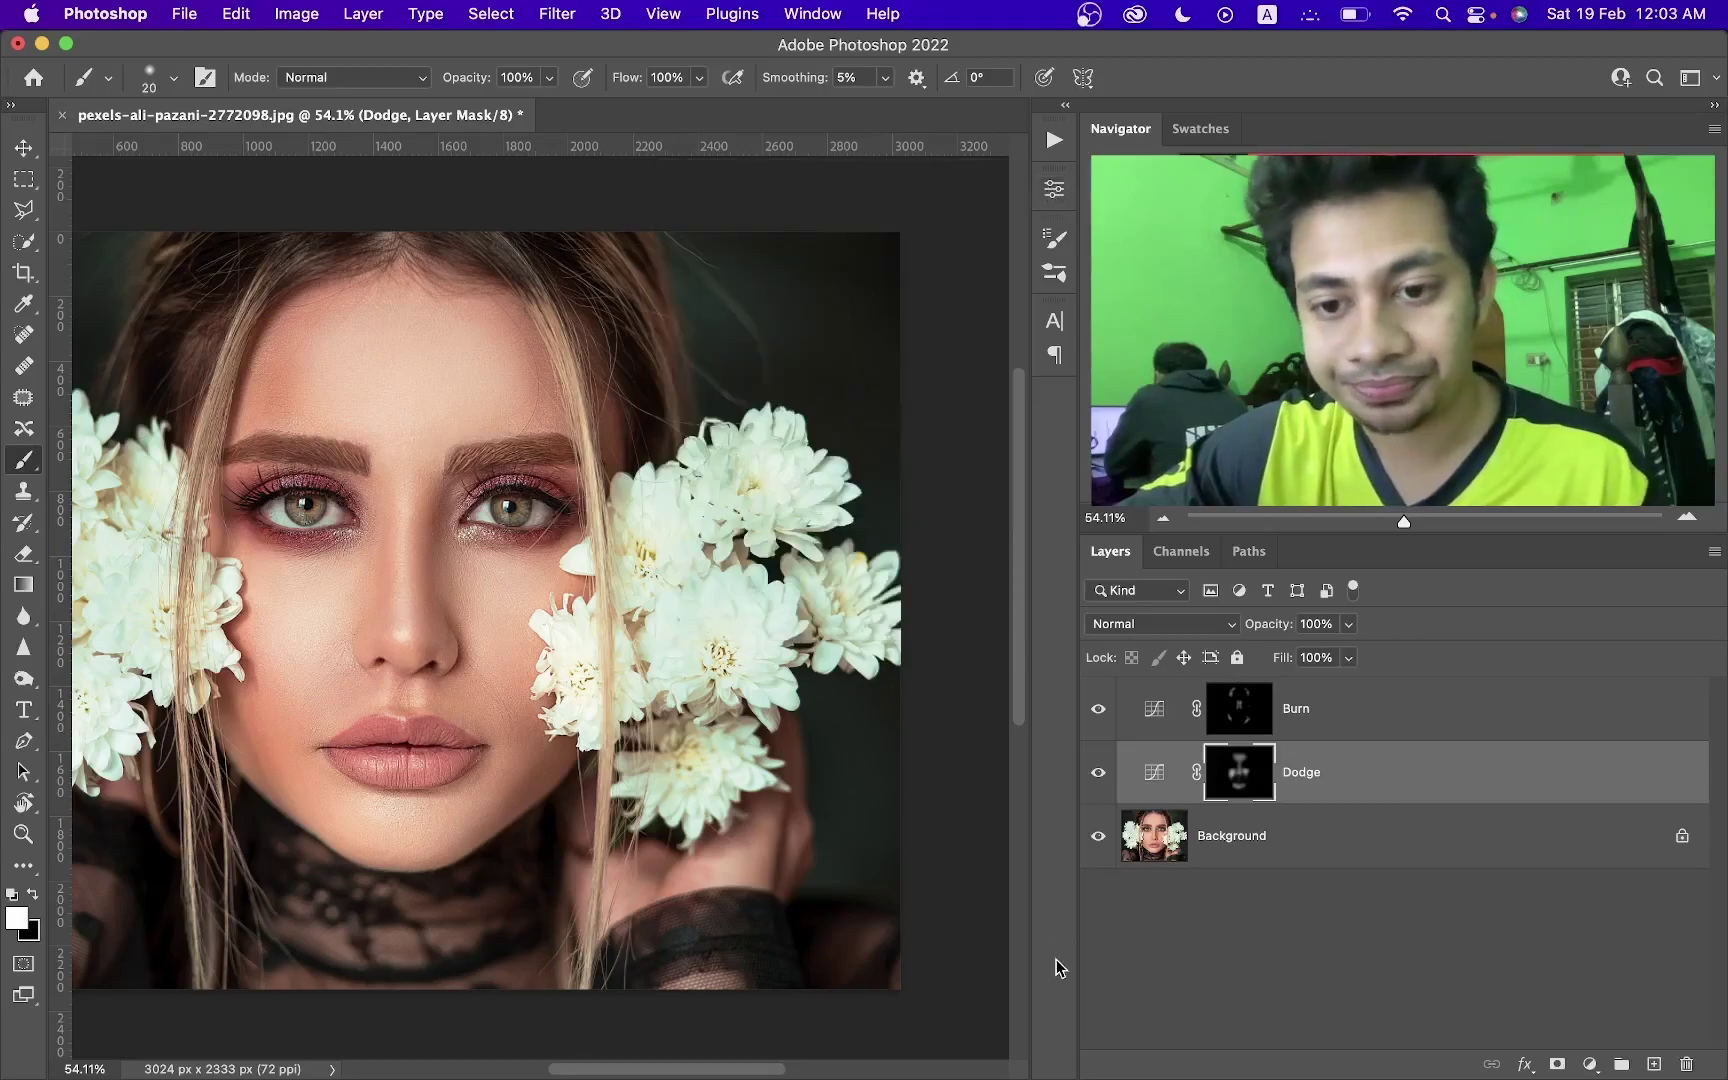
pyautogui.click(1097, 772)
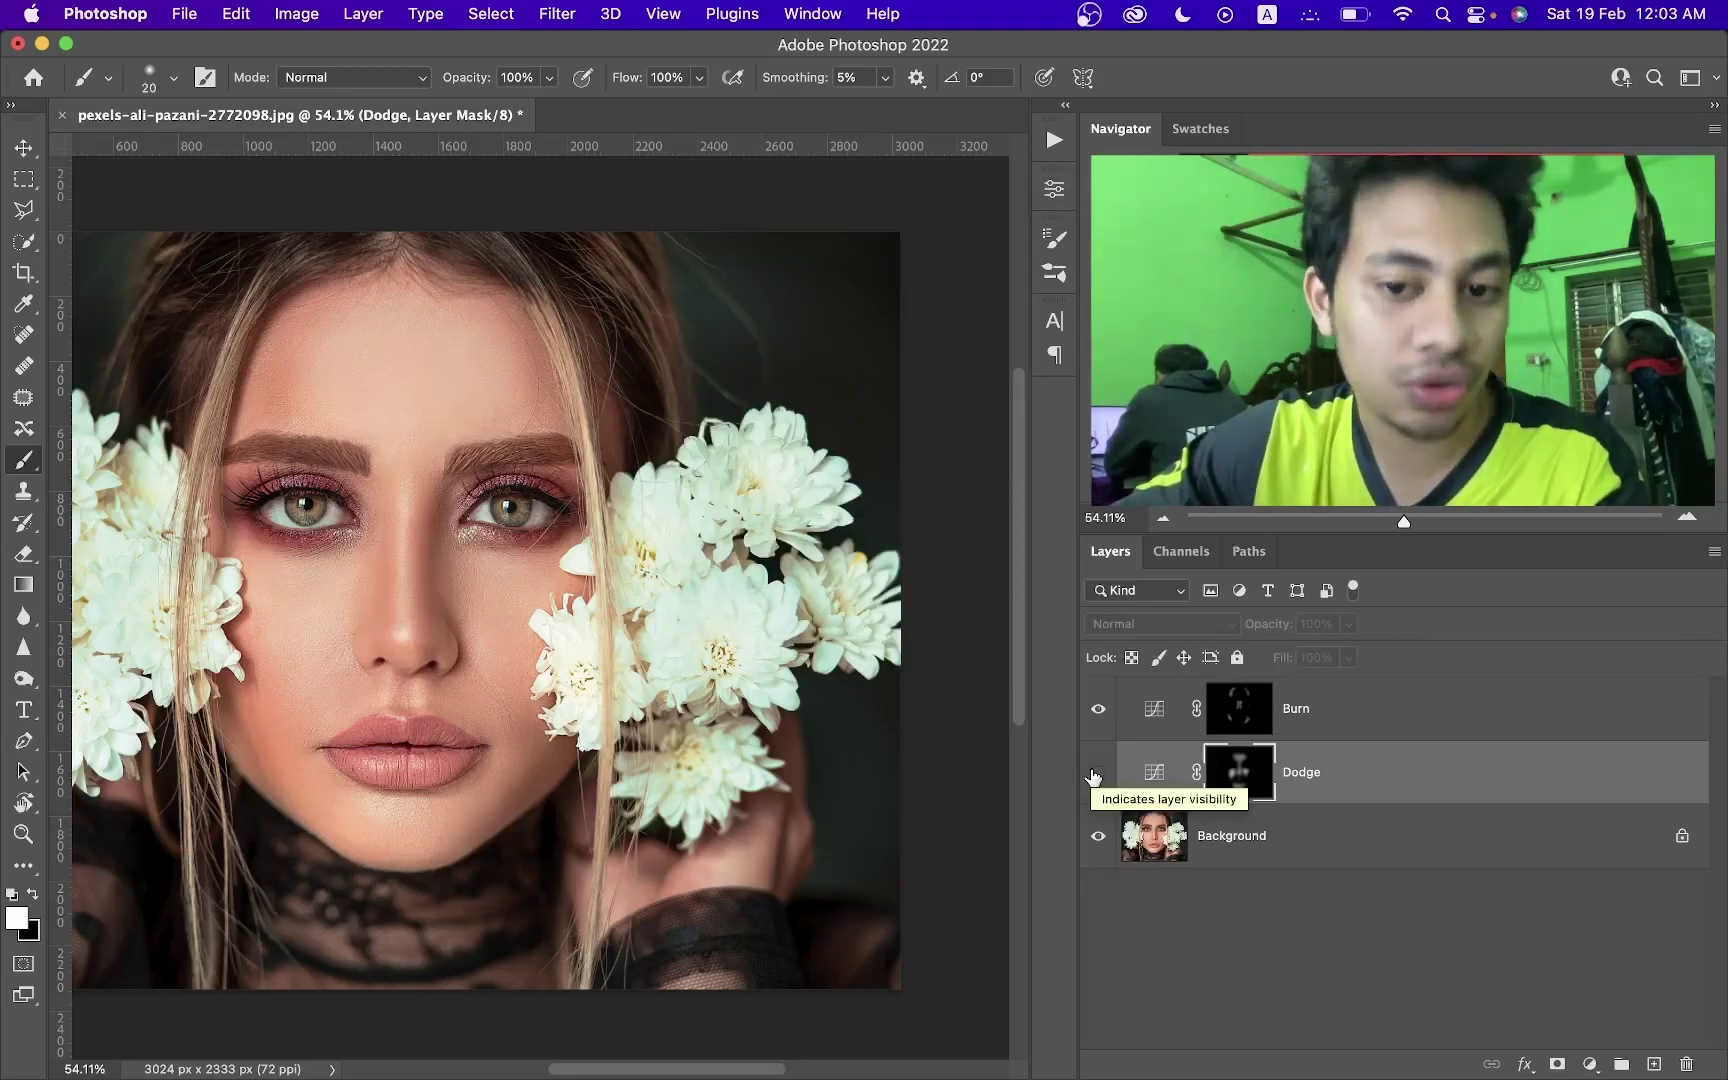
pyautogui.click(1097, 709)
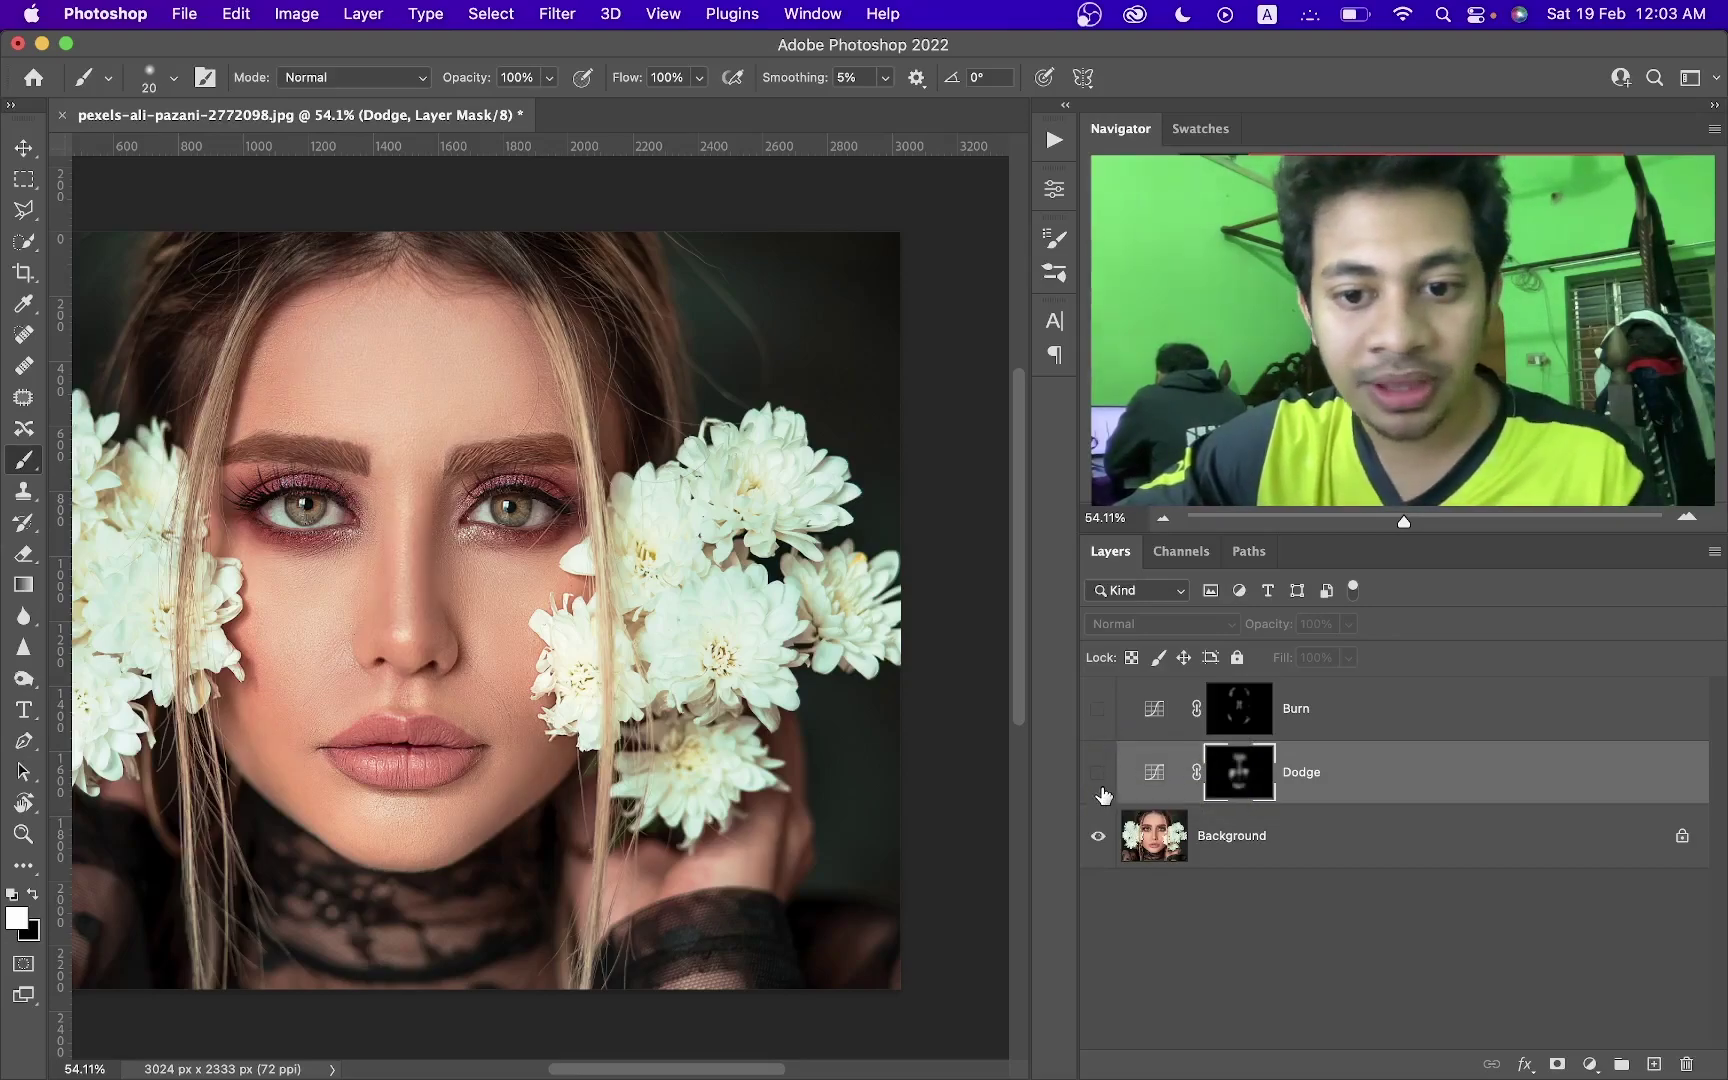
pyautogui.click(1099, 782)
pyautogui.click(1099, 782)
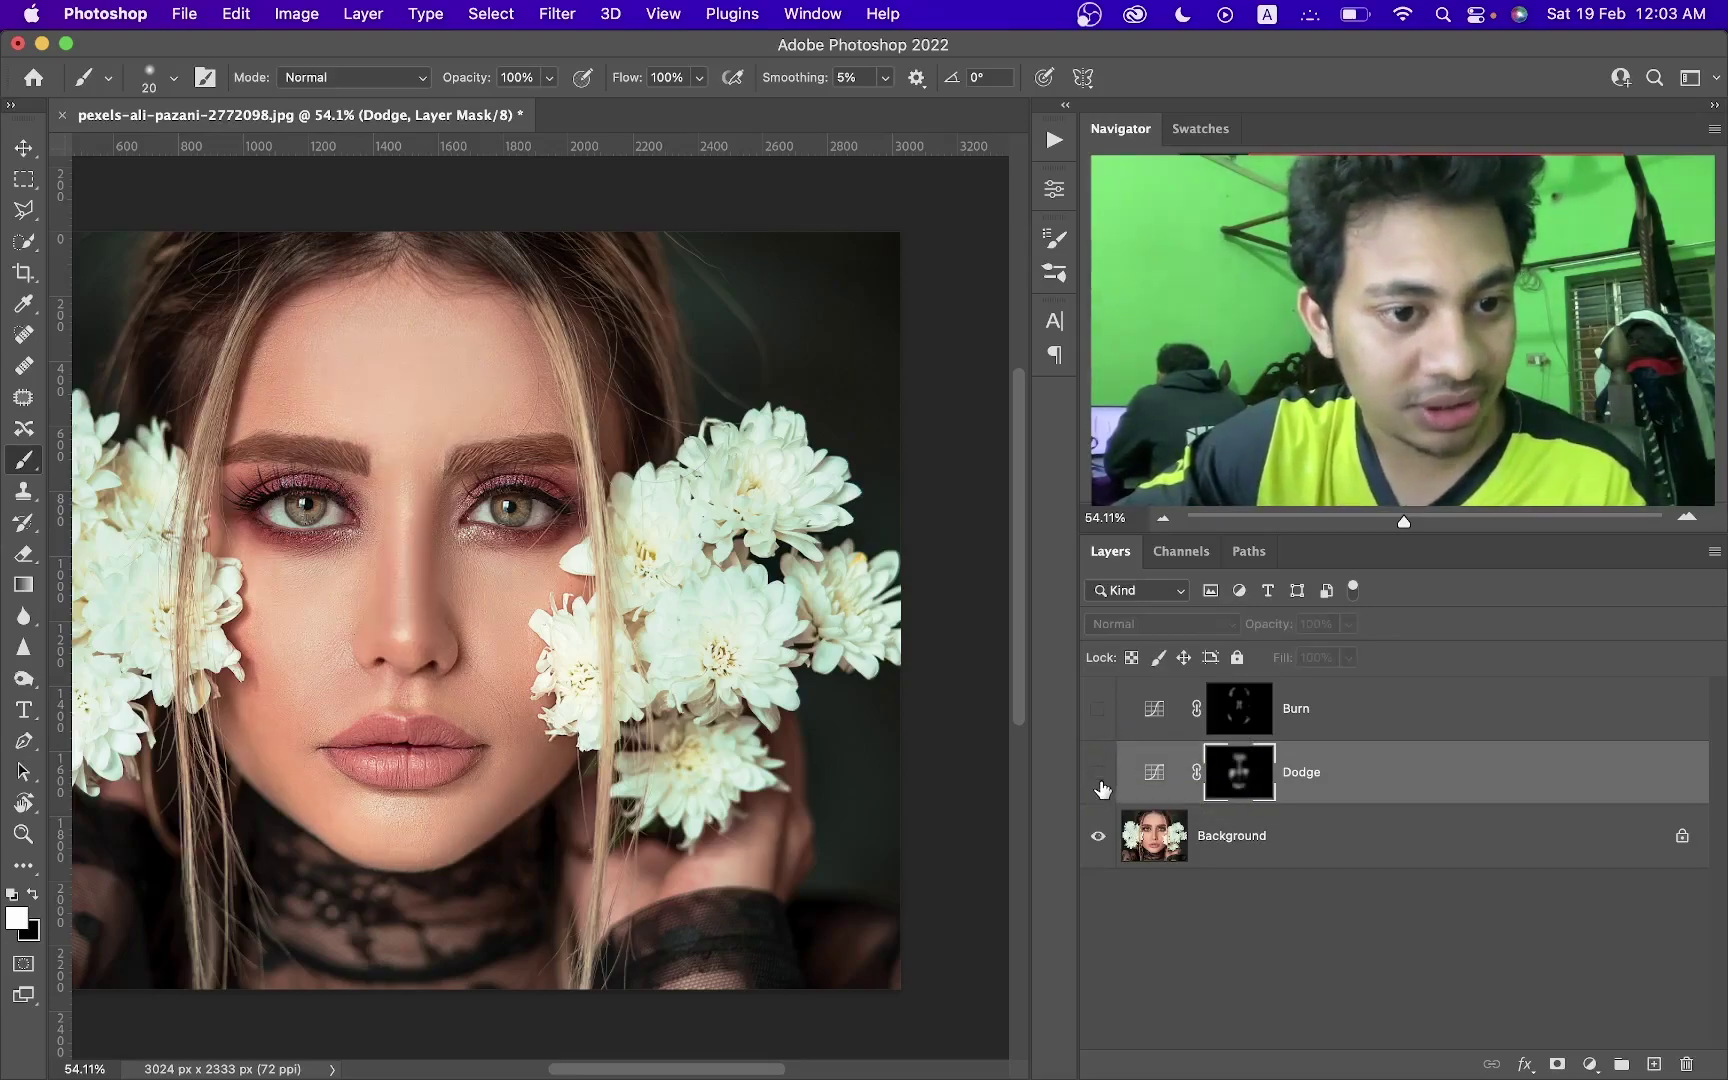
pyautogui.click(1099, 782)
pyautogui.click(1099, 782)
pyautogui.click(1099, 782)
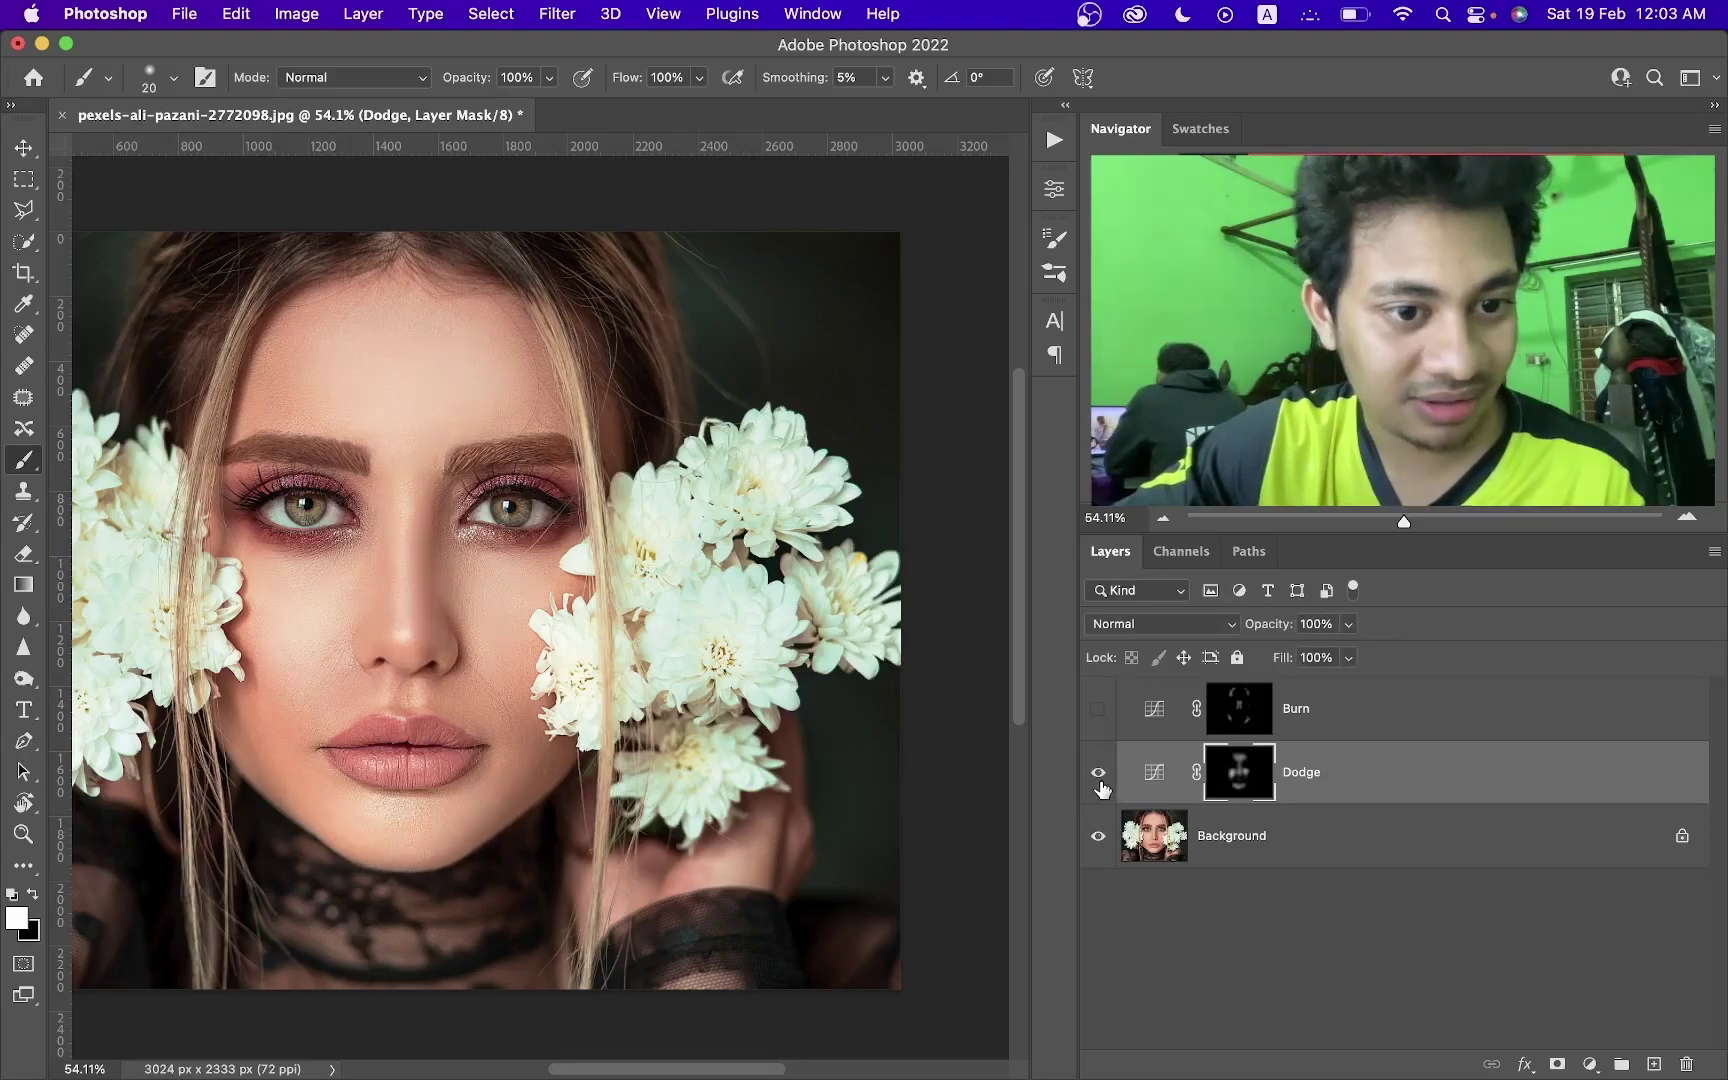
pyautogui.click(1099, 782)
pyautogui.click(1099, 782)
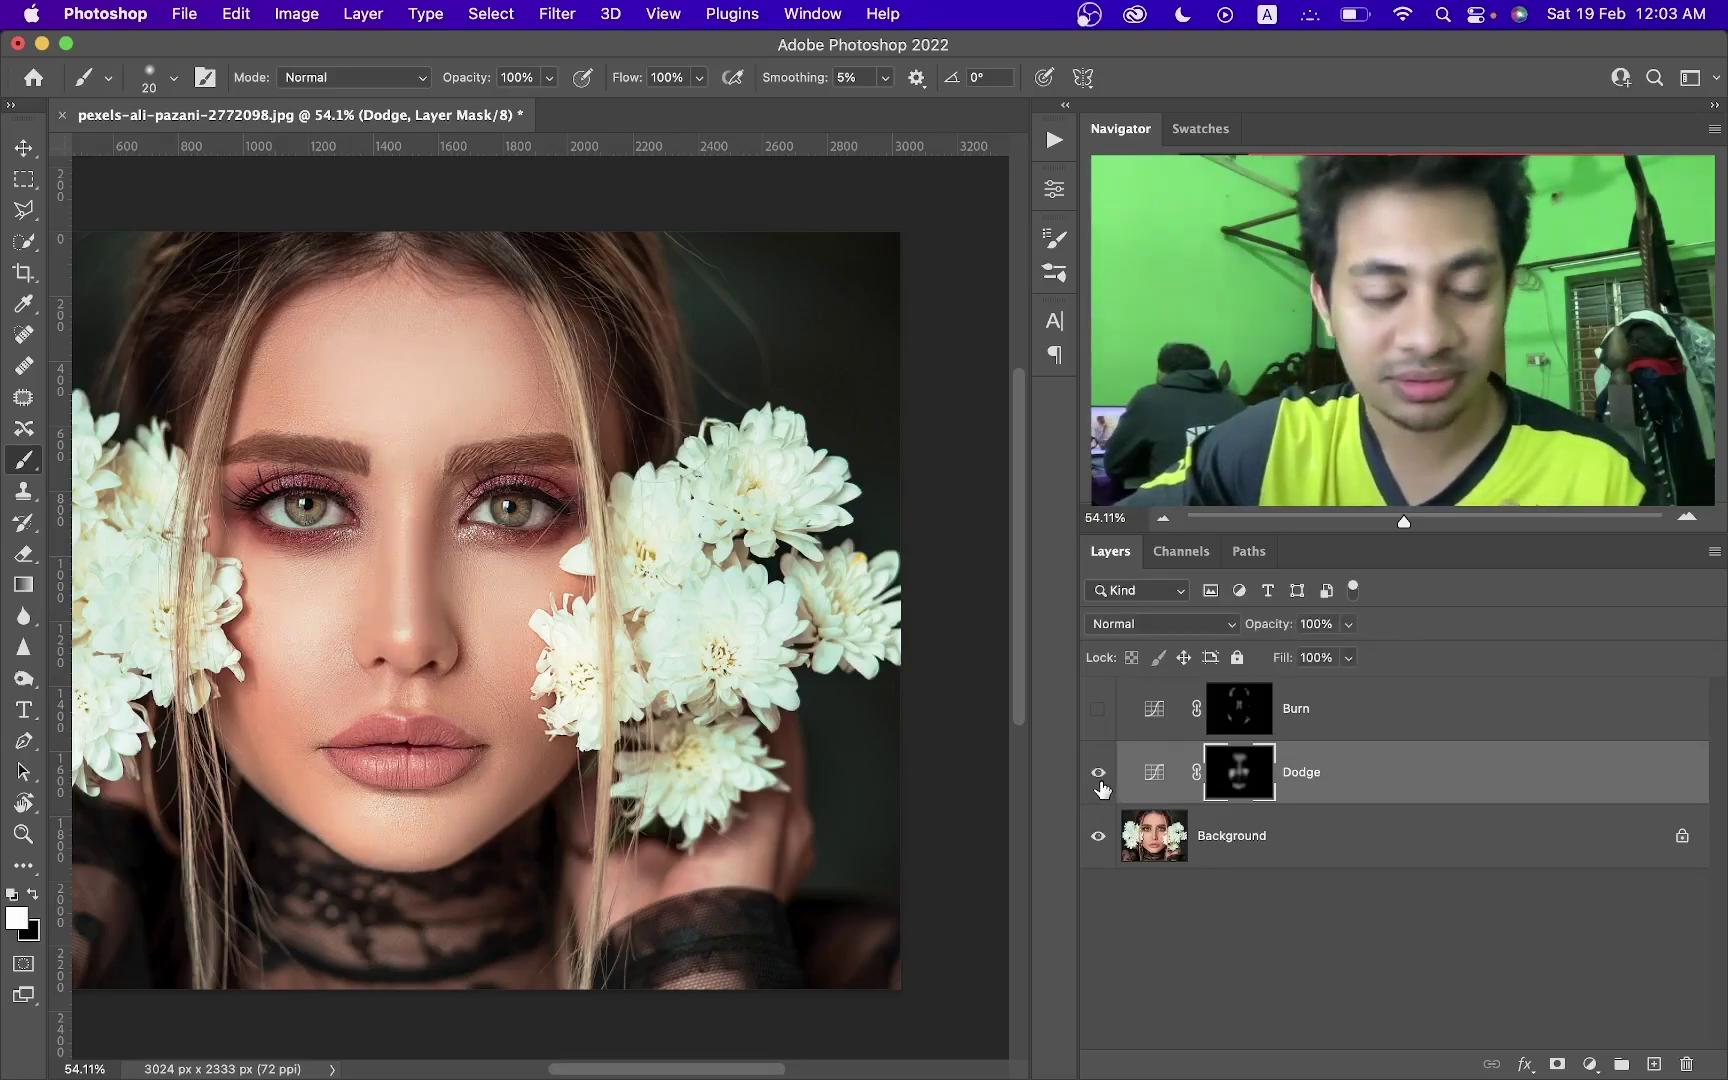
# Compare the Burn layer and the original photo, leaving both layers visible with Burn active.
pyautogui.click(1100, 720)
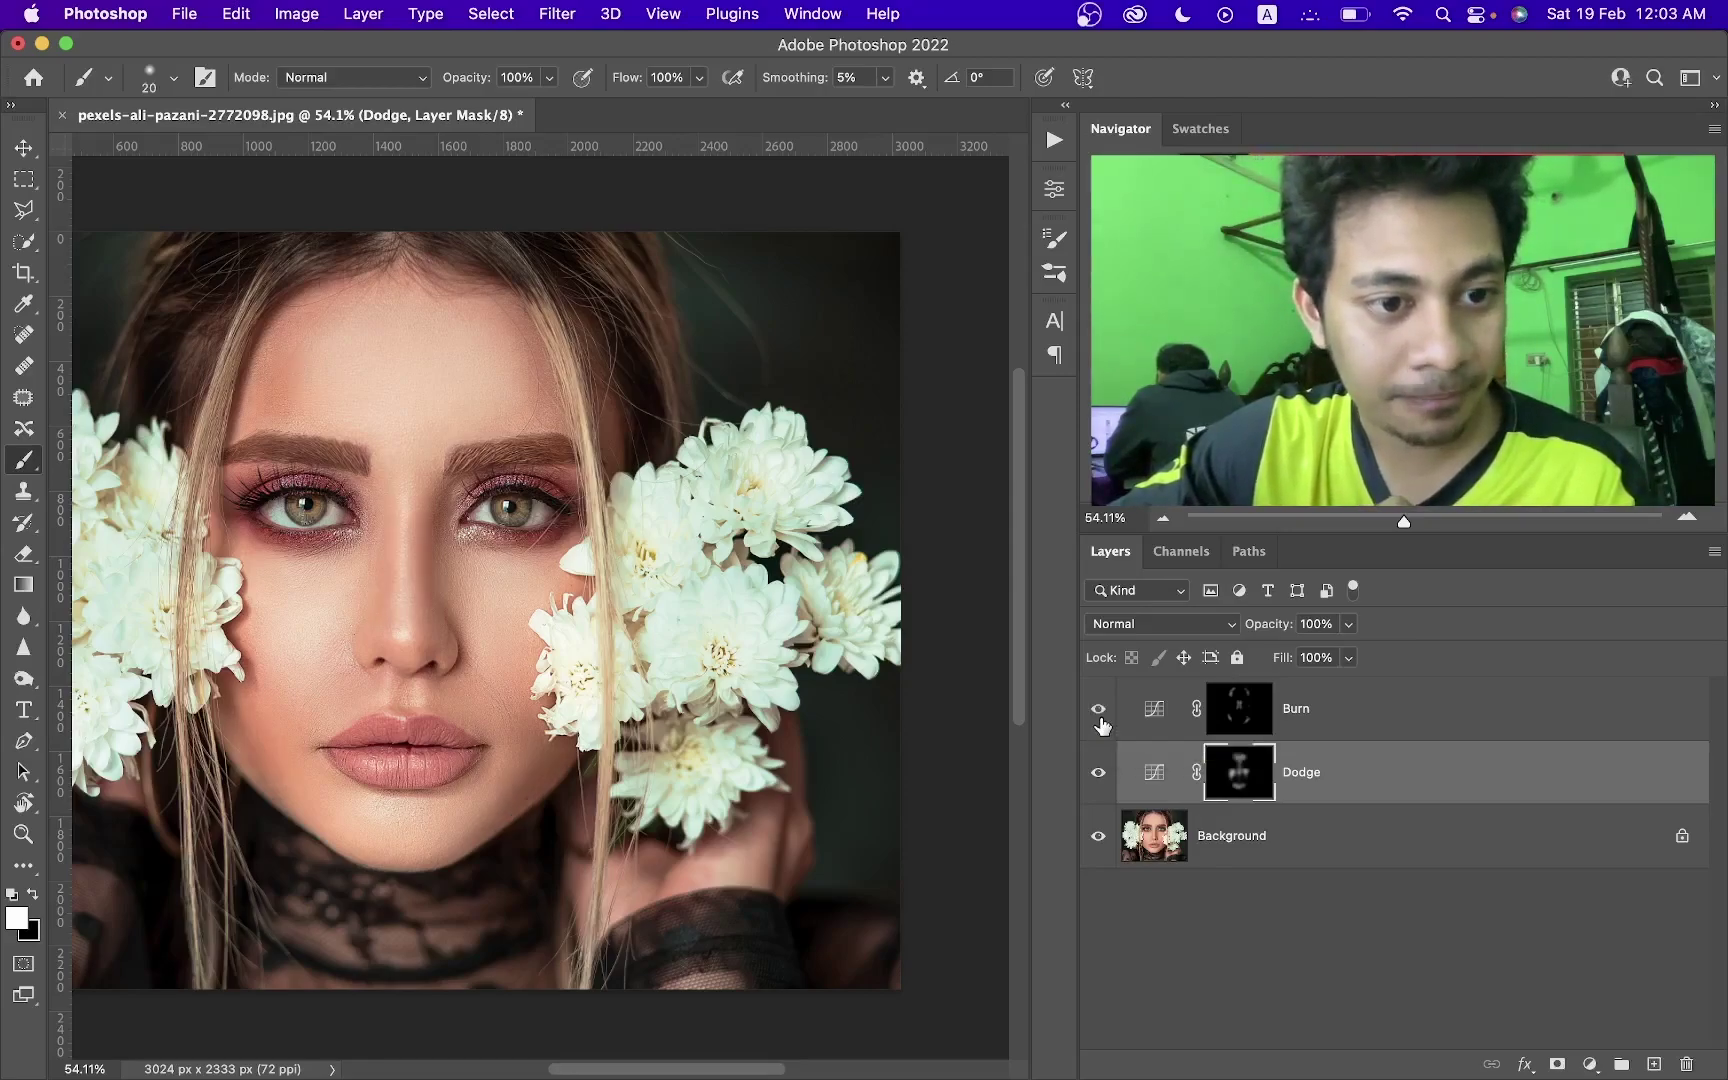
pyautogui.click(1100, 720)
pyautogui.click(1100, 720)
pyautogui.click(1100, 720)
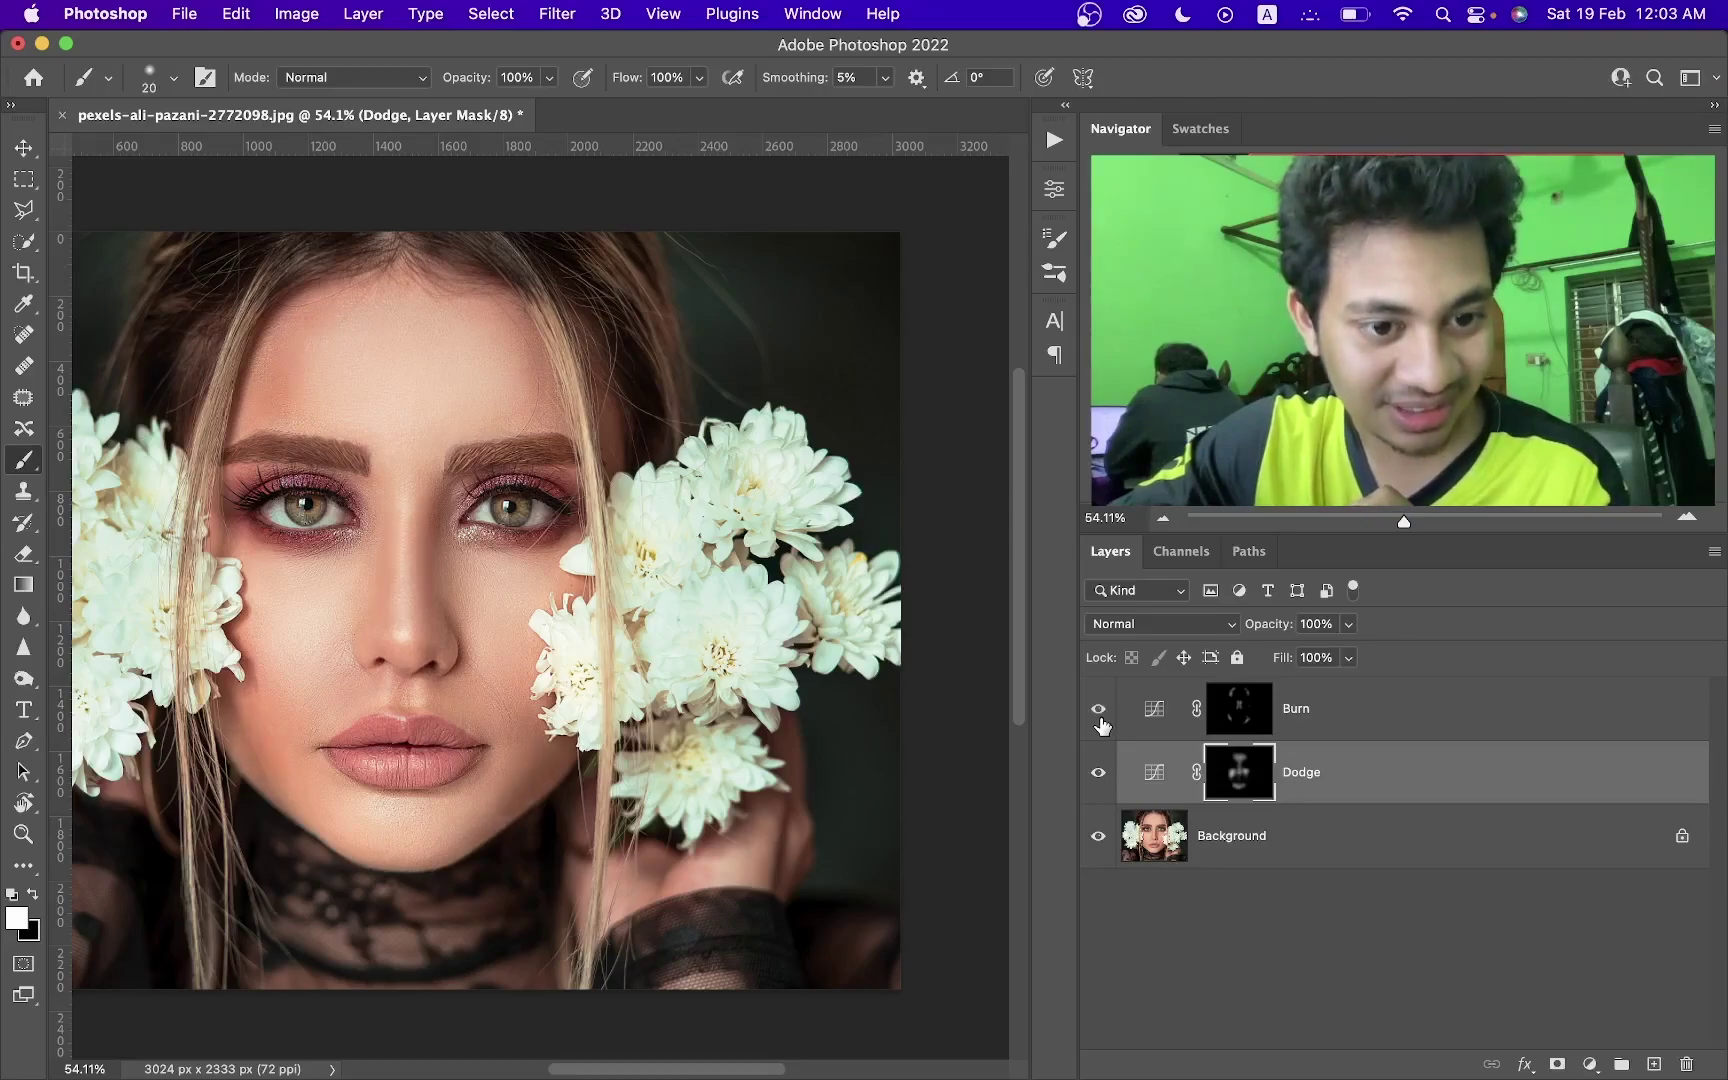
pyautogui.click(1099, 715)
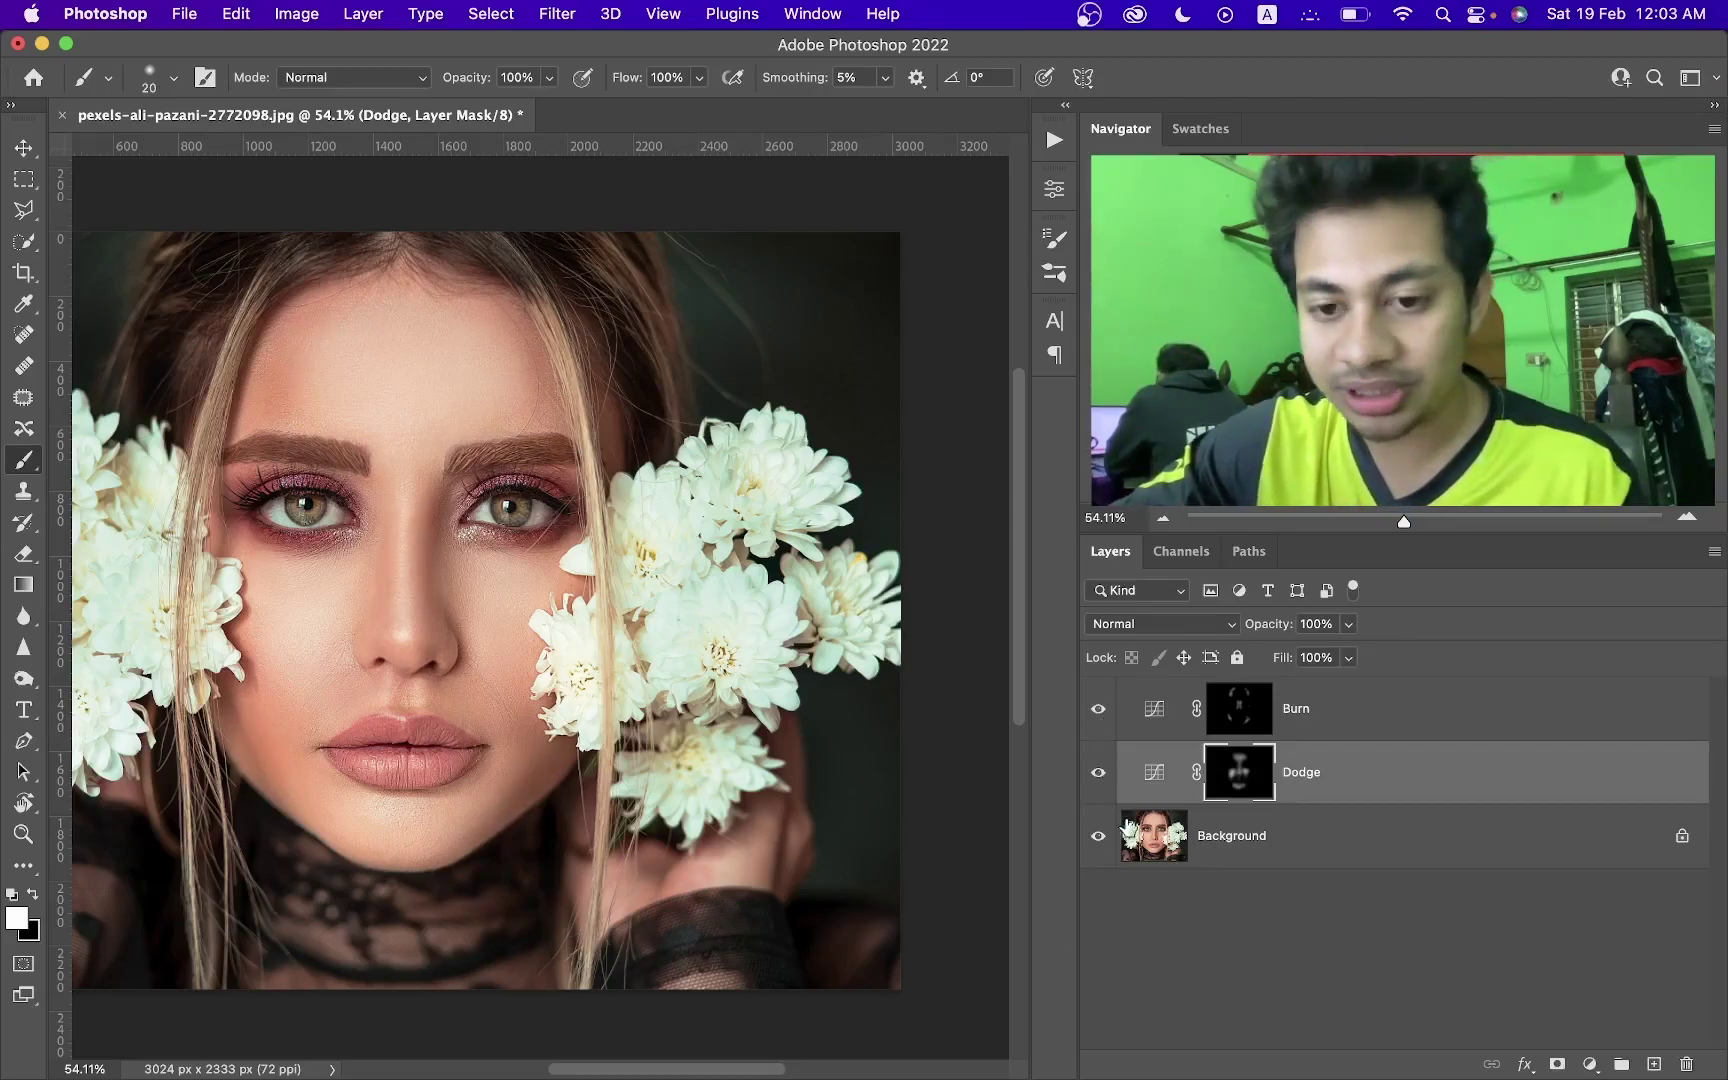
pyautogui.keyDown('alt'); pyautogui.click(1099, 843); pyautogui.keyUp('alt')
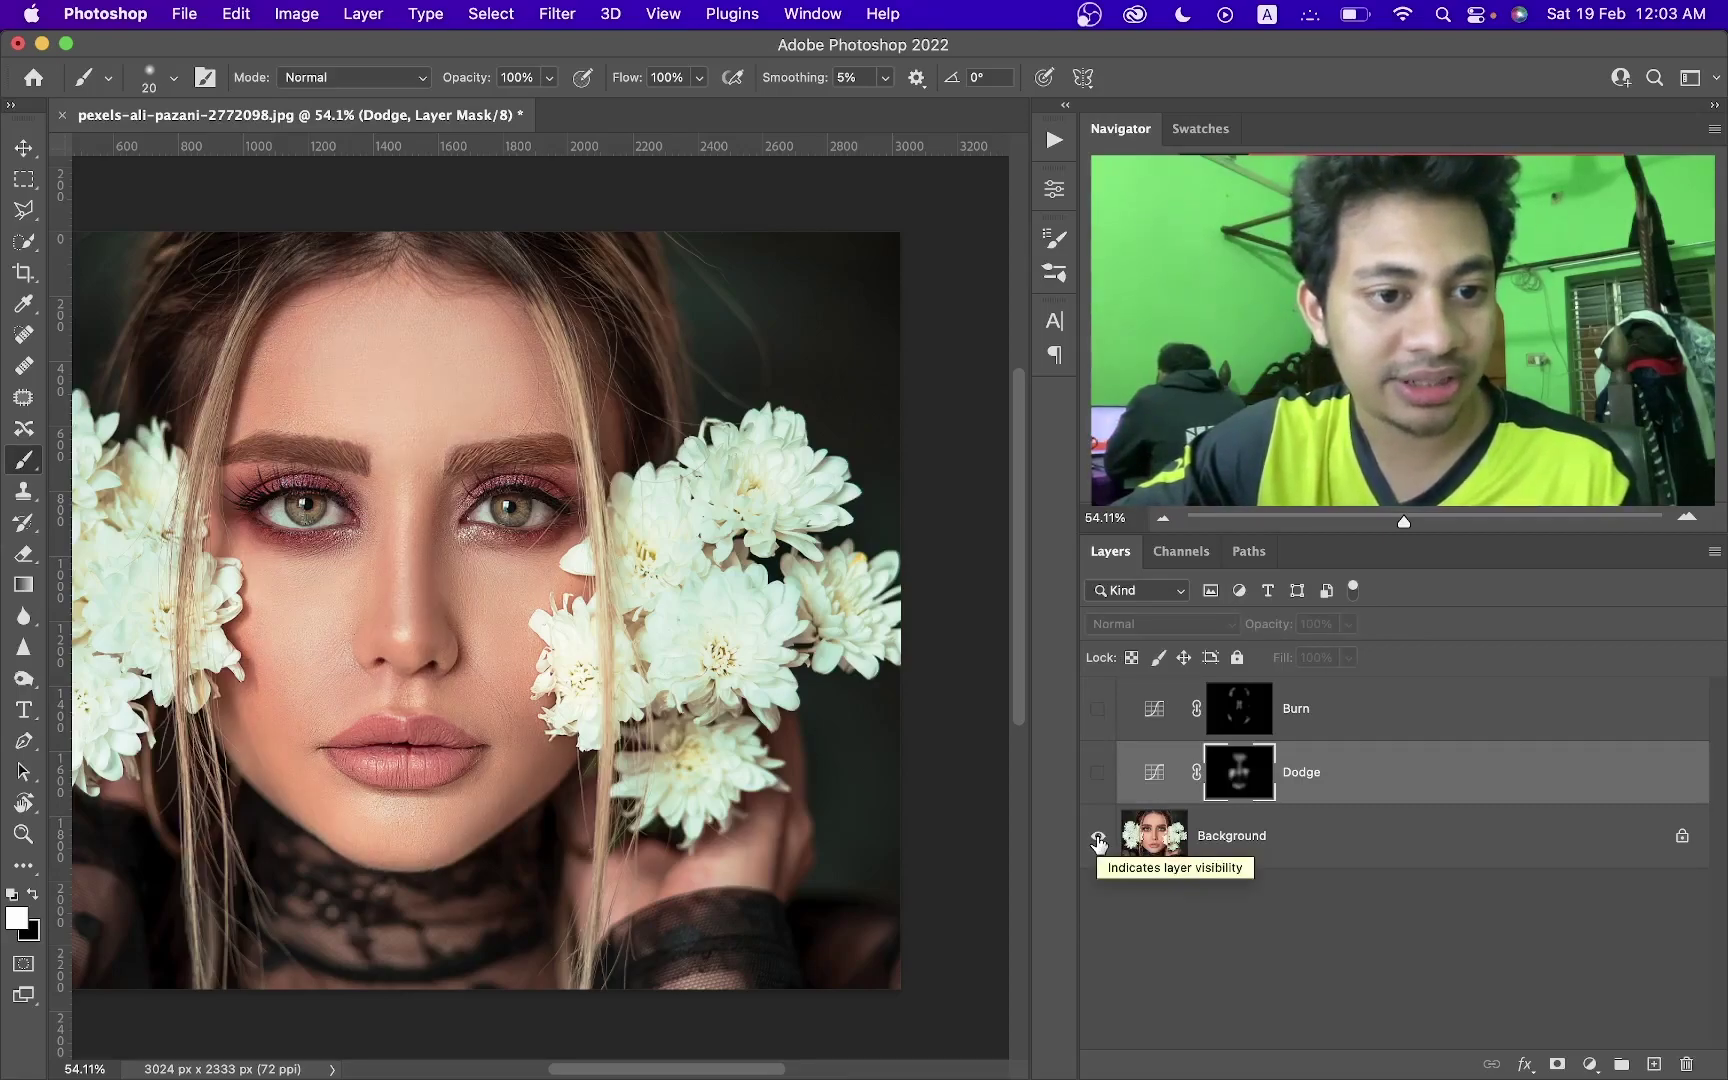
pyautogui.keyDown('alt'); pyautogui.click(1099, 843); pyautogui.keyUp('alt')
pyautogui.click(1418, 738)
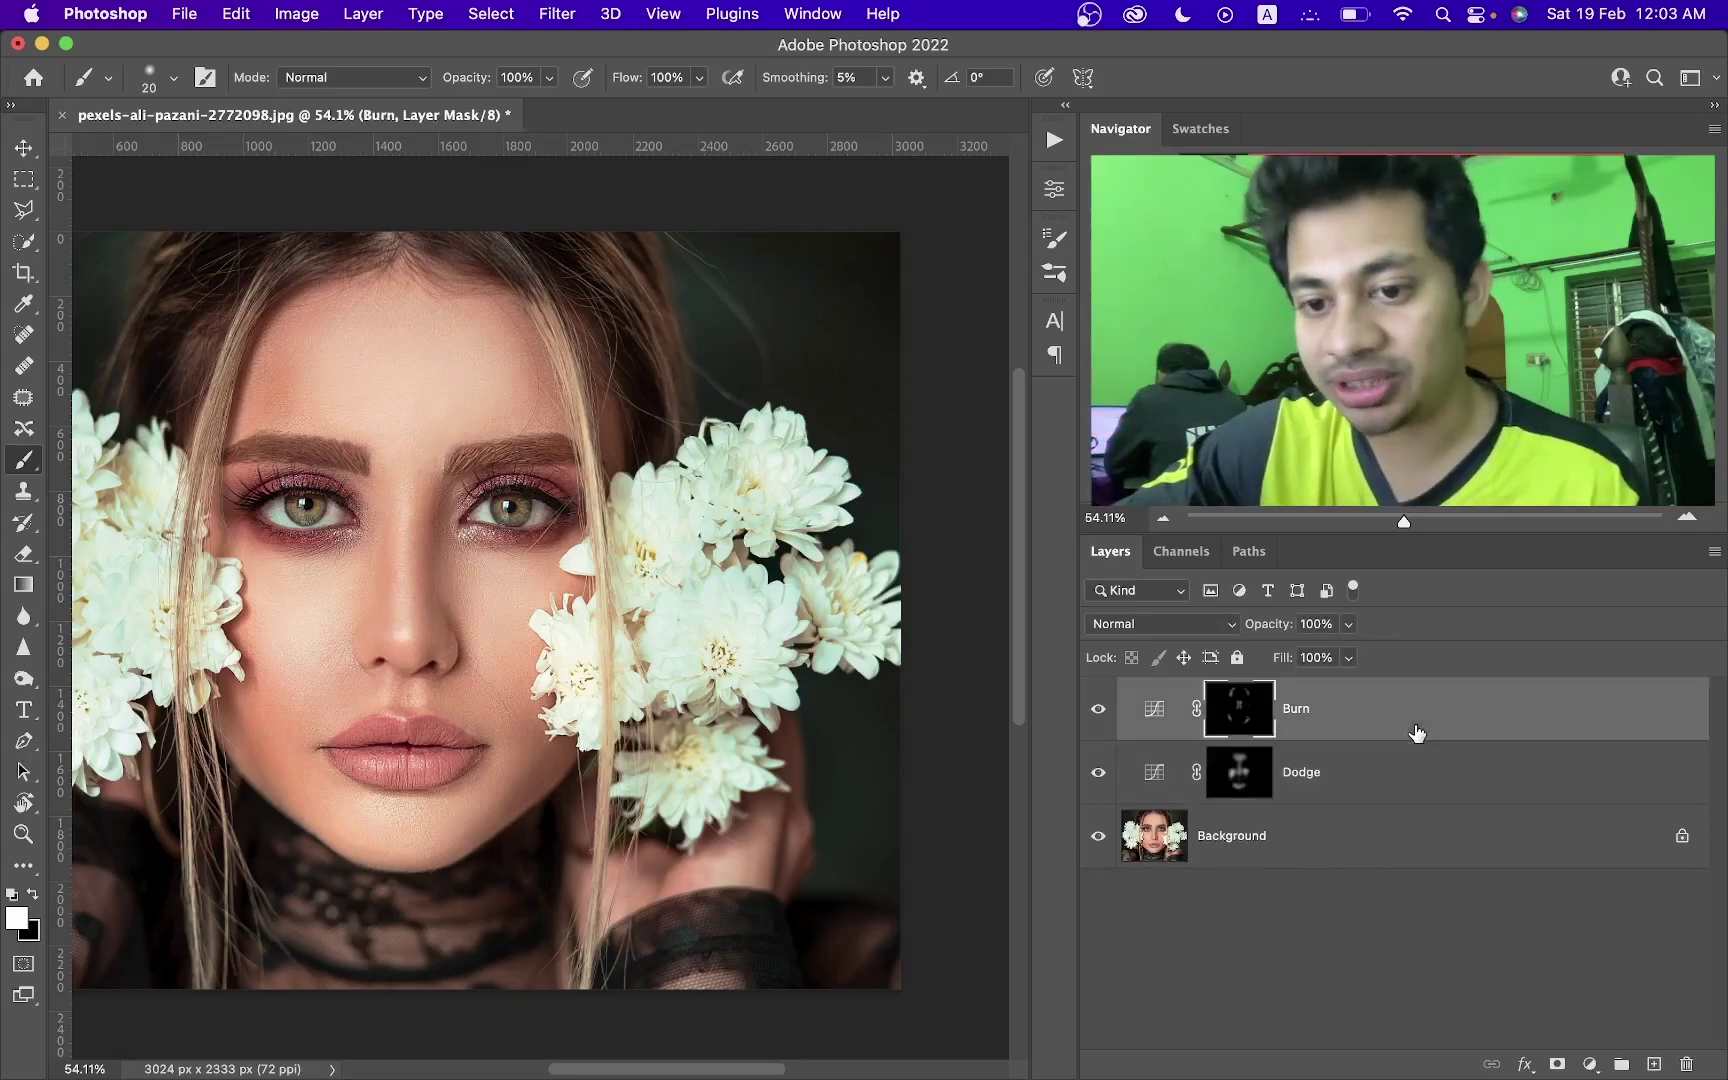
# Add an empty Layer 1 above Burn and enlarge the brush to about 71 px.
pyautogui.click(1655, 1064)
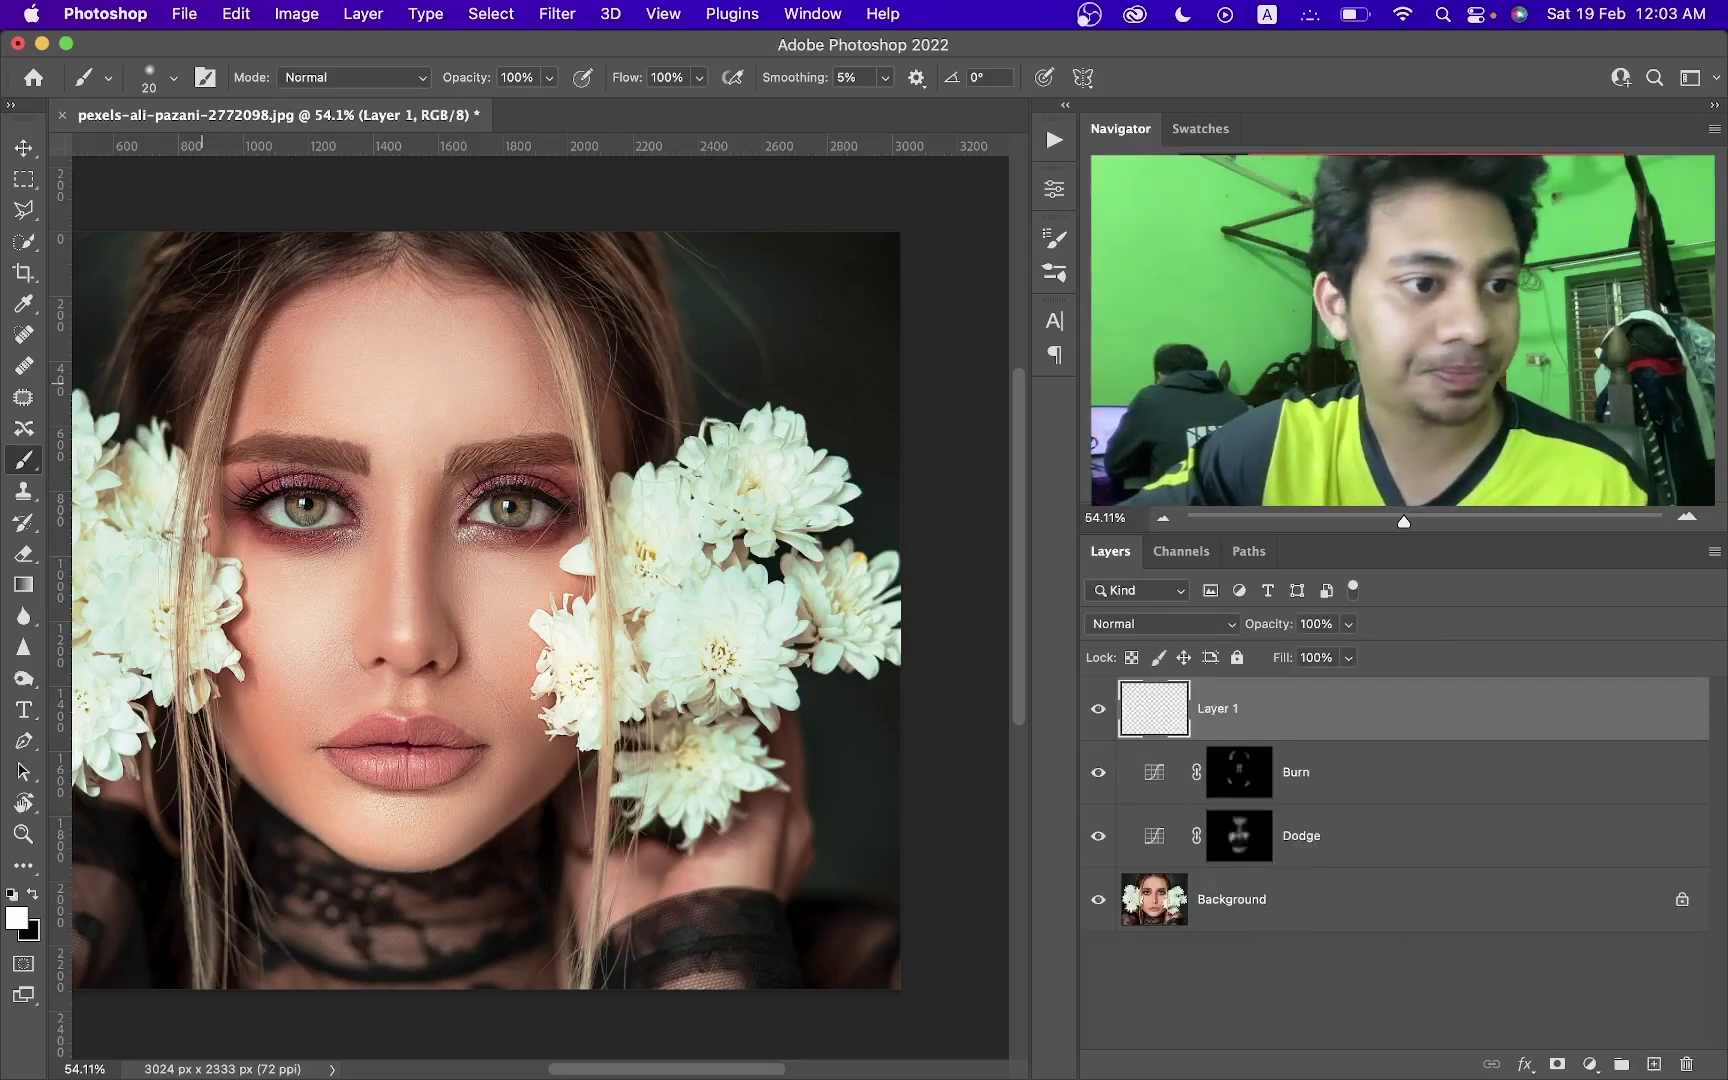
pyautogui.moveTo(405, 633); pyautogui.dragTo(399, 636)
pyautogui.scroll(2, 403, 637)
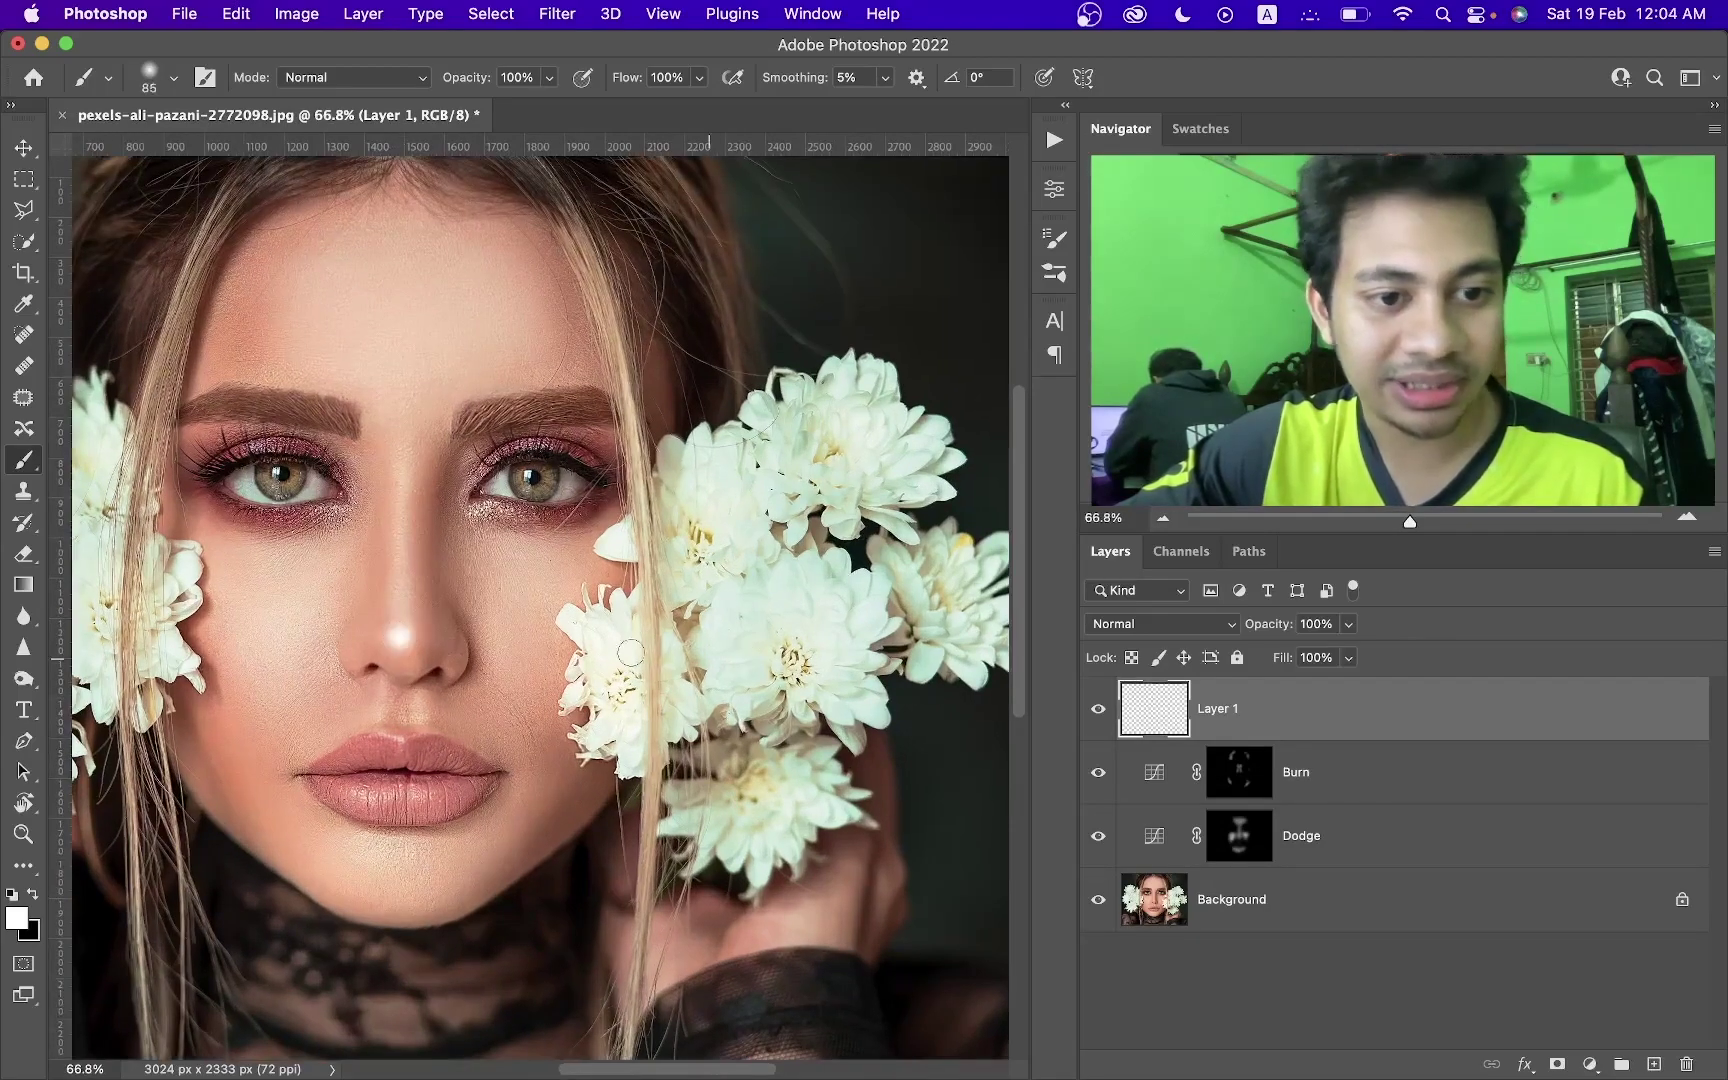
pyautogui.scroll(-1, 524, 636)
pyautogui.scroll(-1, 525, 680)
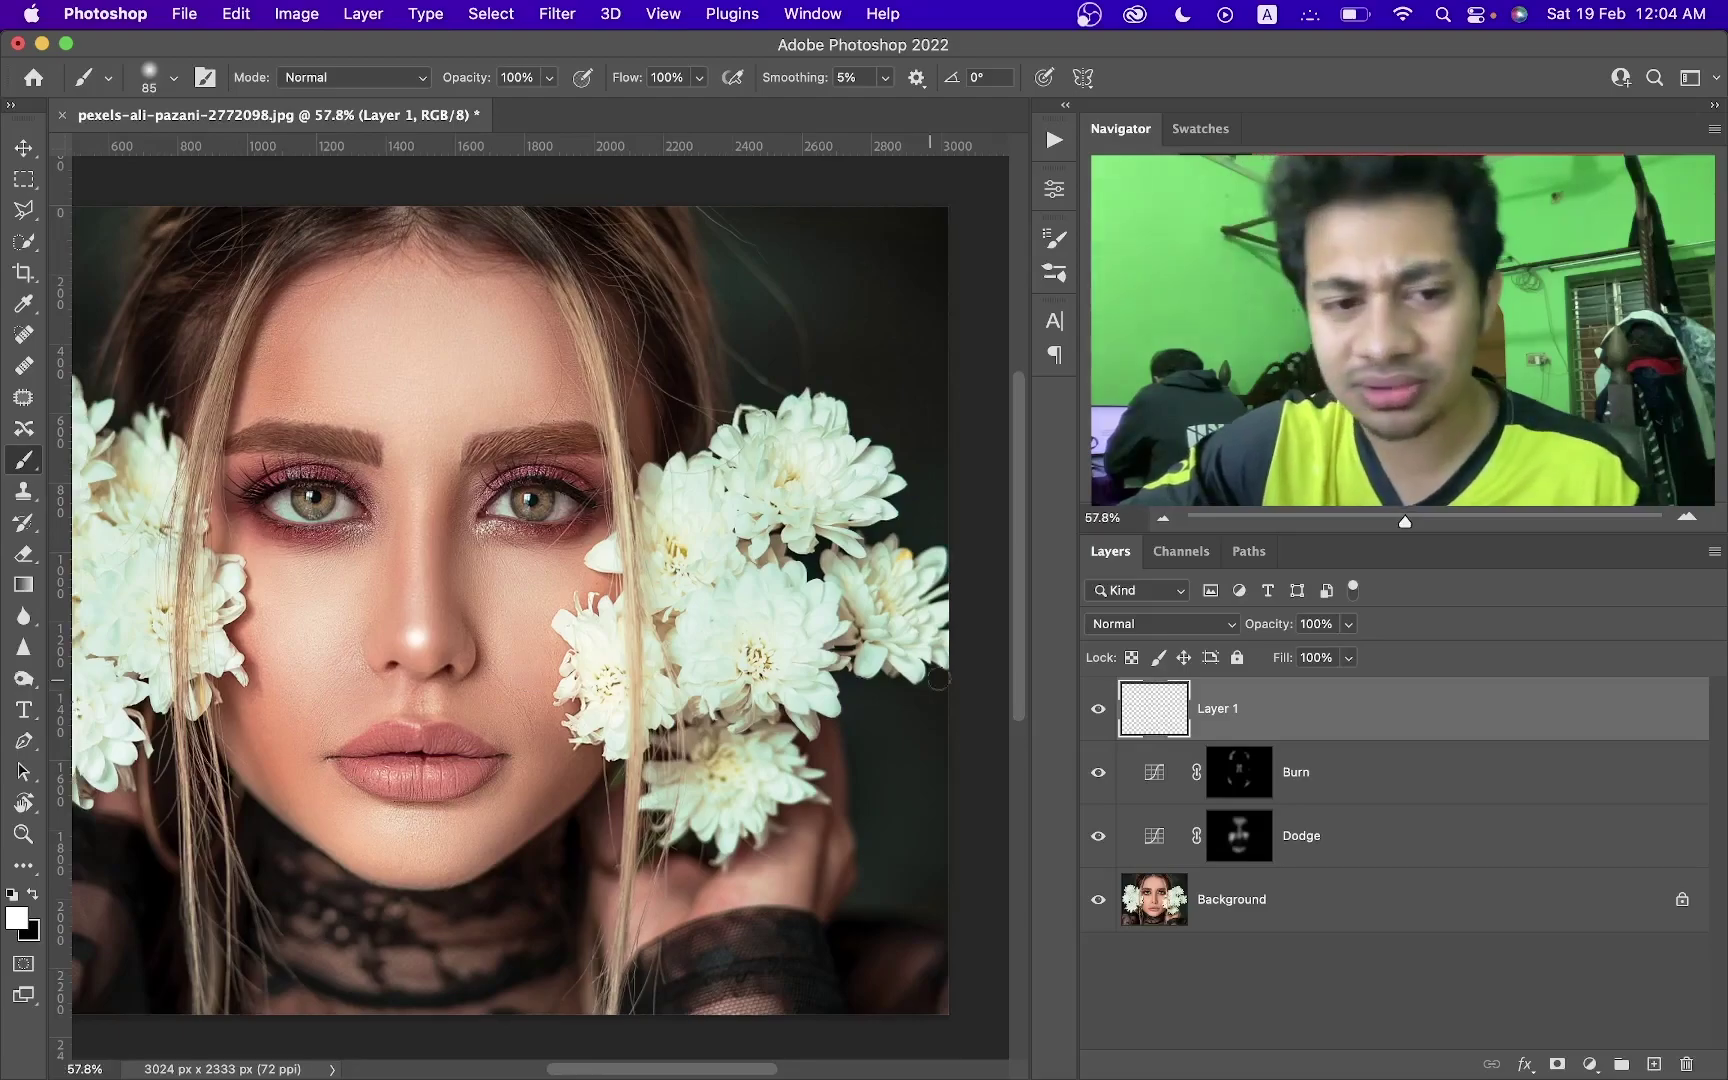
# Lower Layer 1's opacity to 80% and set the brush to about 72 px.
pyautogui.moveTo(1270, 628); pyautogui.dragTo(1245, 632)
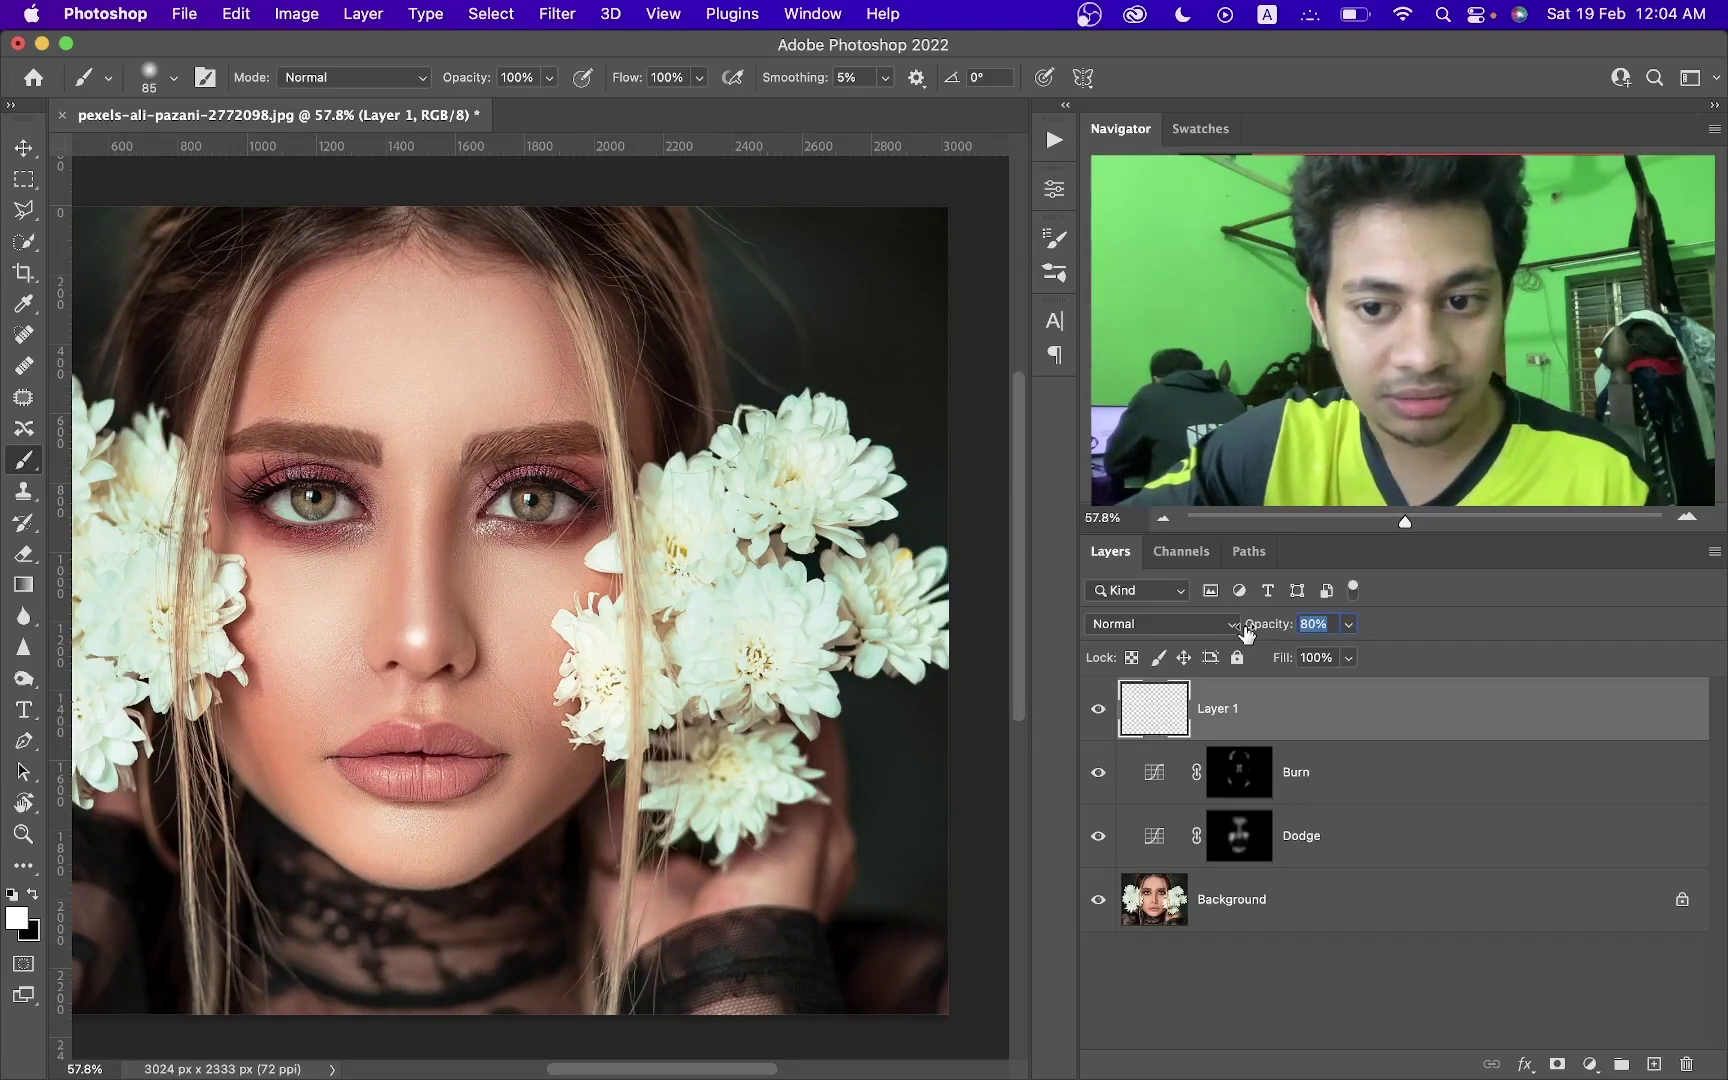
pyautogui.scroll(-2, 605, 633)
pyautogui.scroll(1, 660, 686)
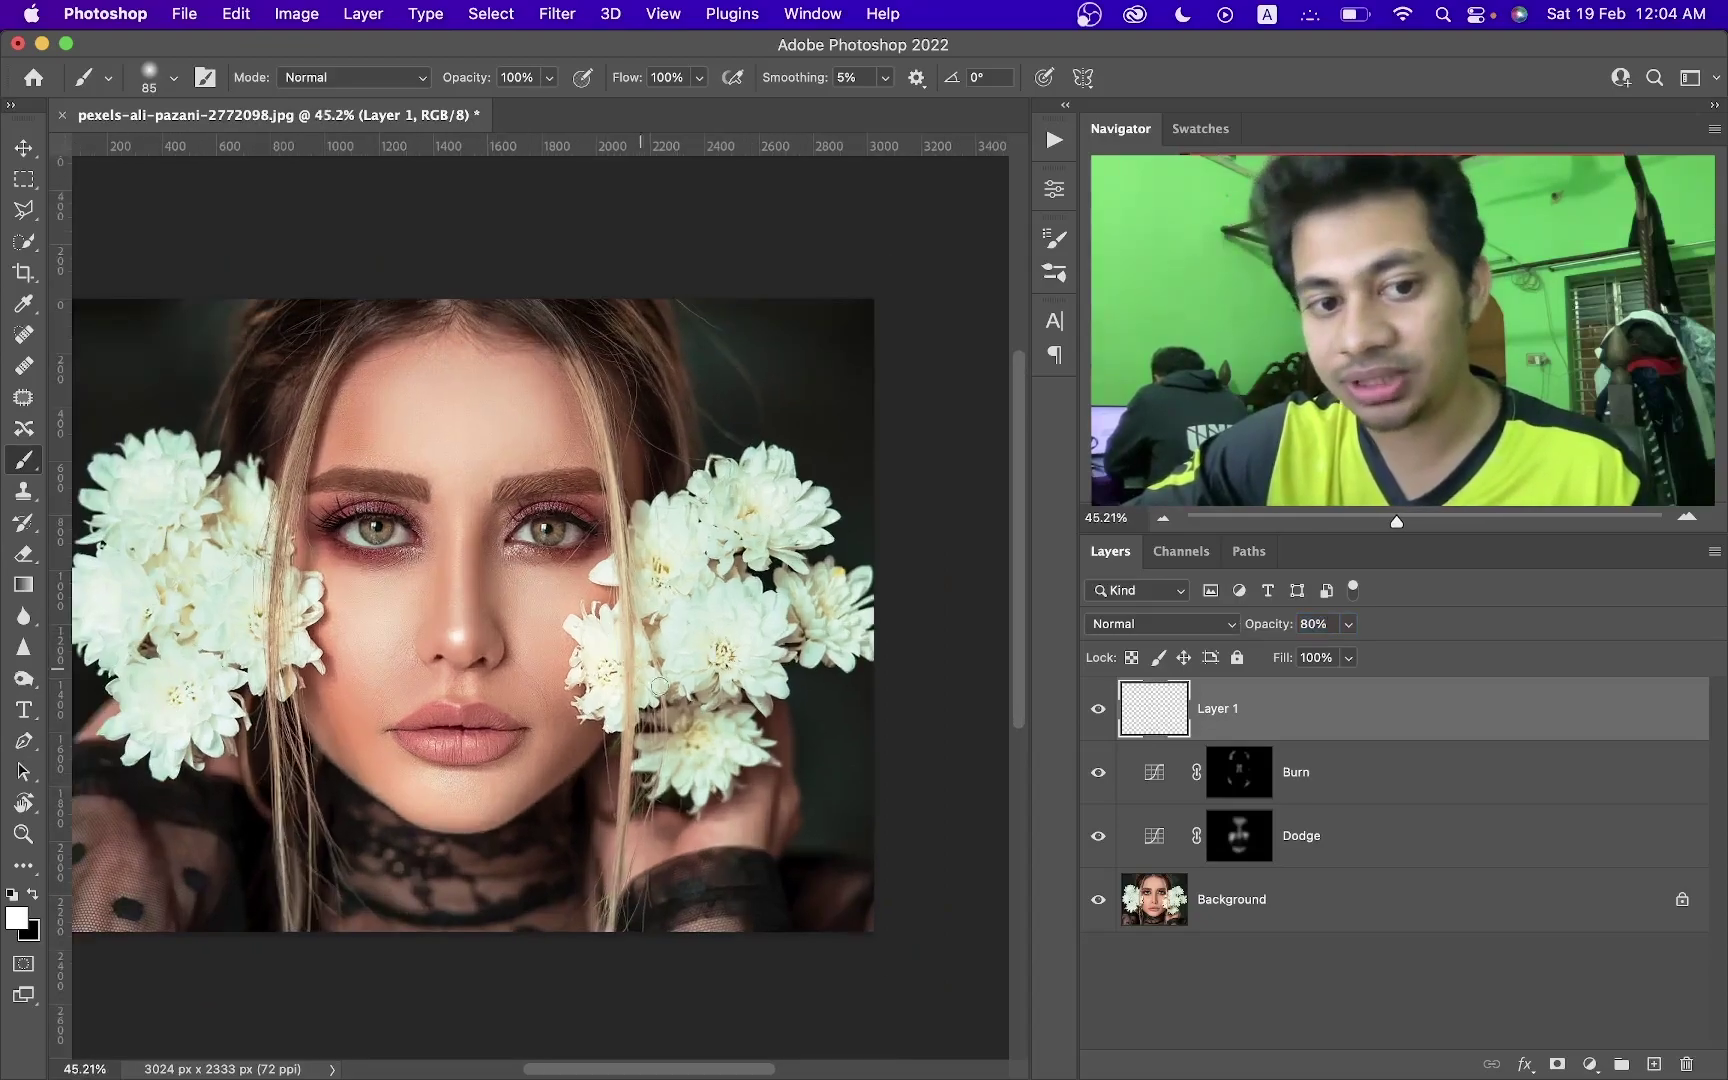
pyautogui.scroll(2, 463, 740)
pyautogui.moveTo(463, 748); pyautogui.dragTo(460, 748)
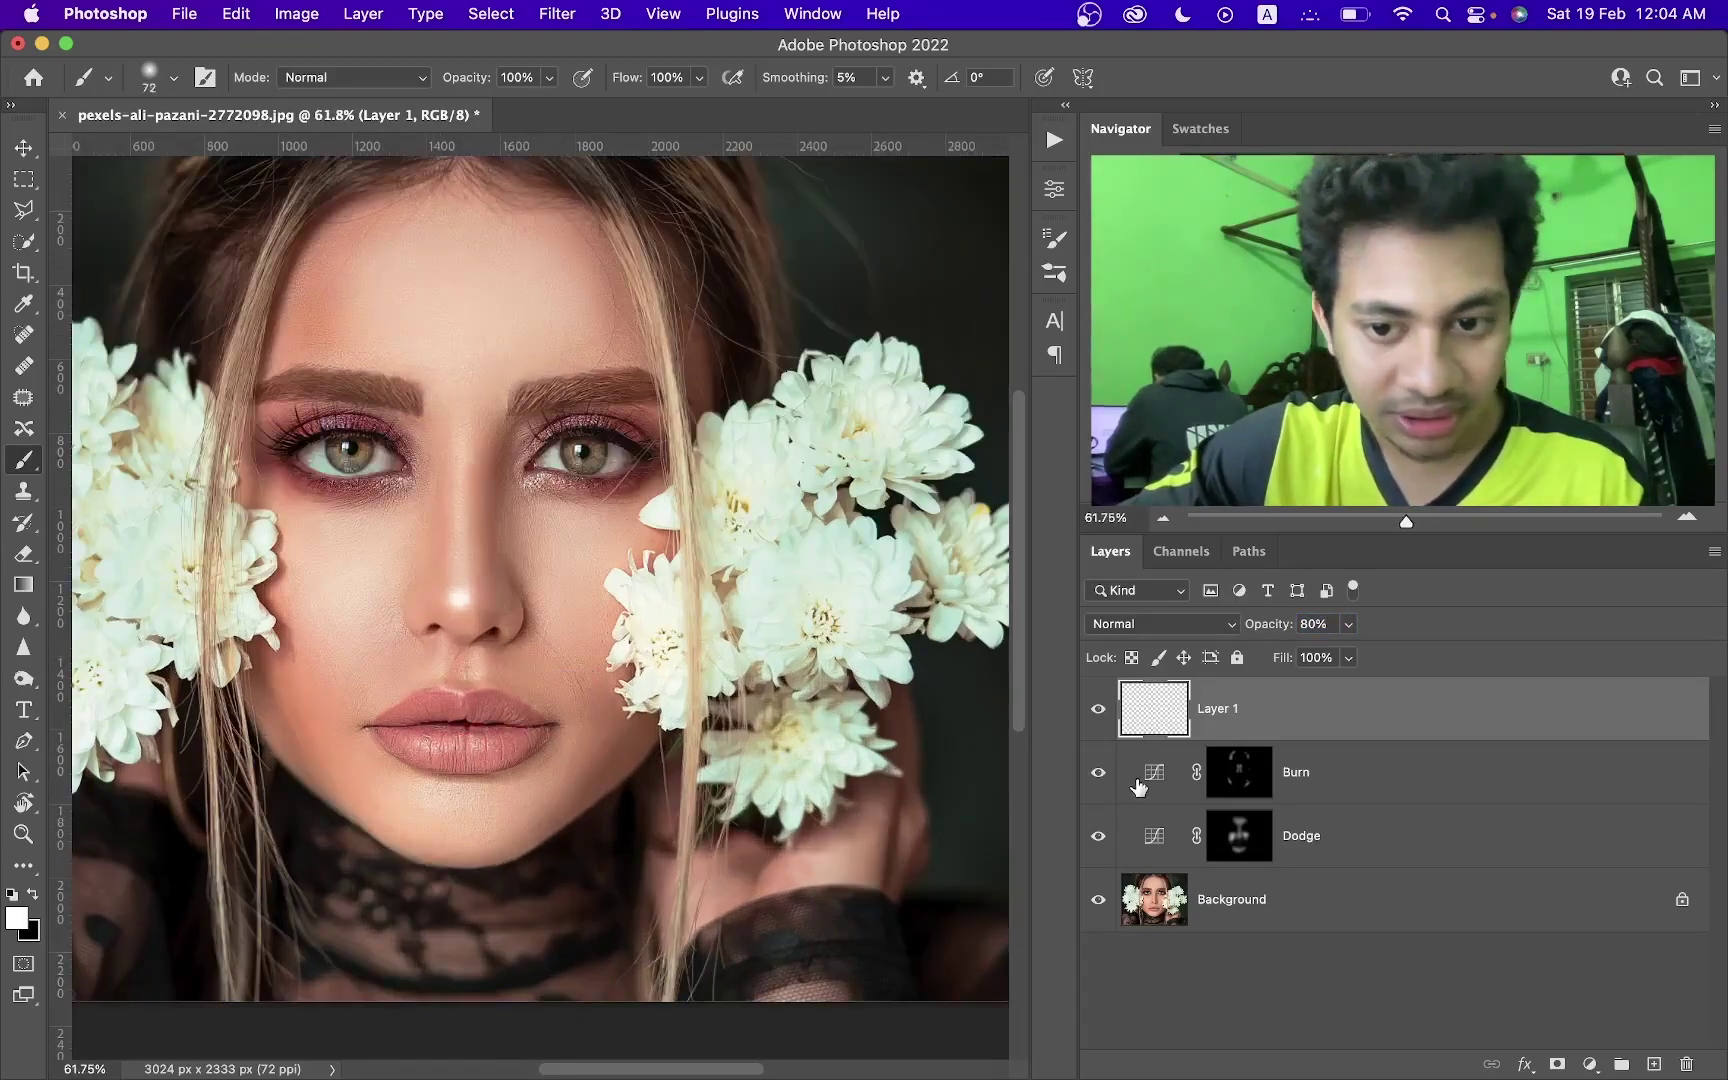
# Compare the Dodge, Burn and Layer 1 retouch against the original Background, ending with all layers visible.
pyautogui.keyDown('alt'); pyautogui.click(1096, 901); pyautogui.keyUp('alt')
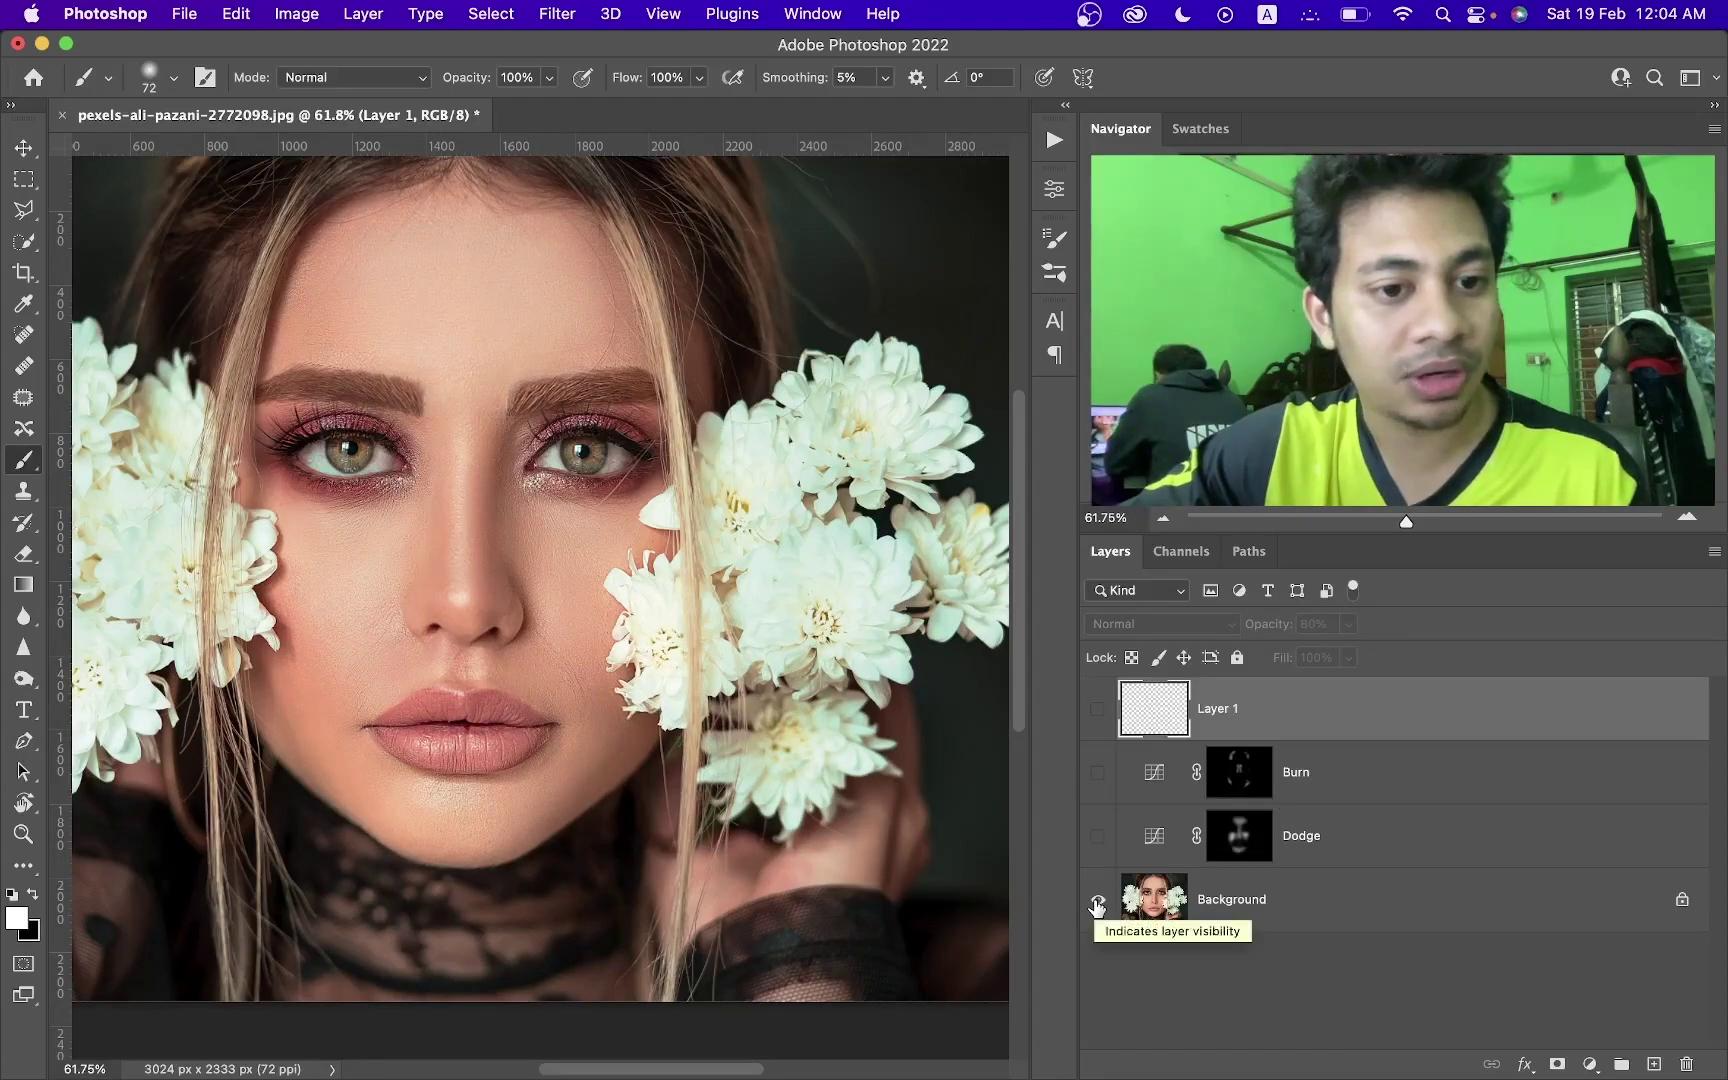
pyautogui.keyDown('alt'); pyautogui.click(1096, 901); pyautogui.keyUp('alt')
pyautogui.keyDown('alt'); pyautogui.click(1096, 901); pyautogui.keyUp('alt')
pyautogui.keyDown('alt'); pyautogui.click(1096, 901); pyautogui.keyUp('alt')
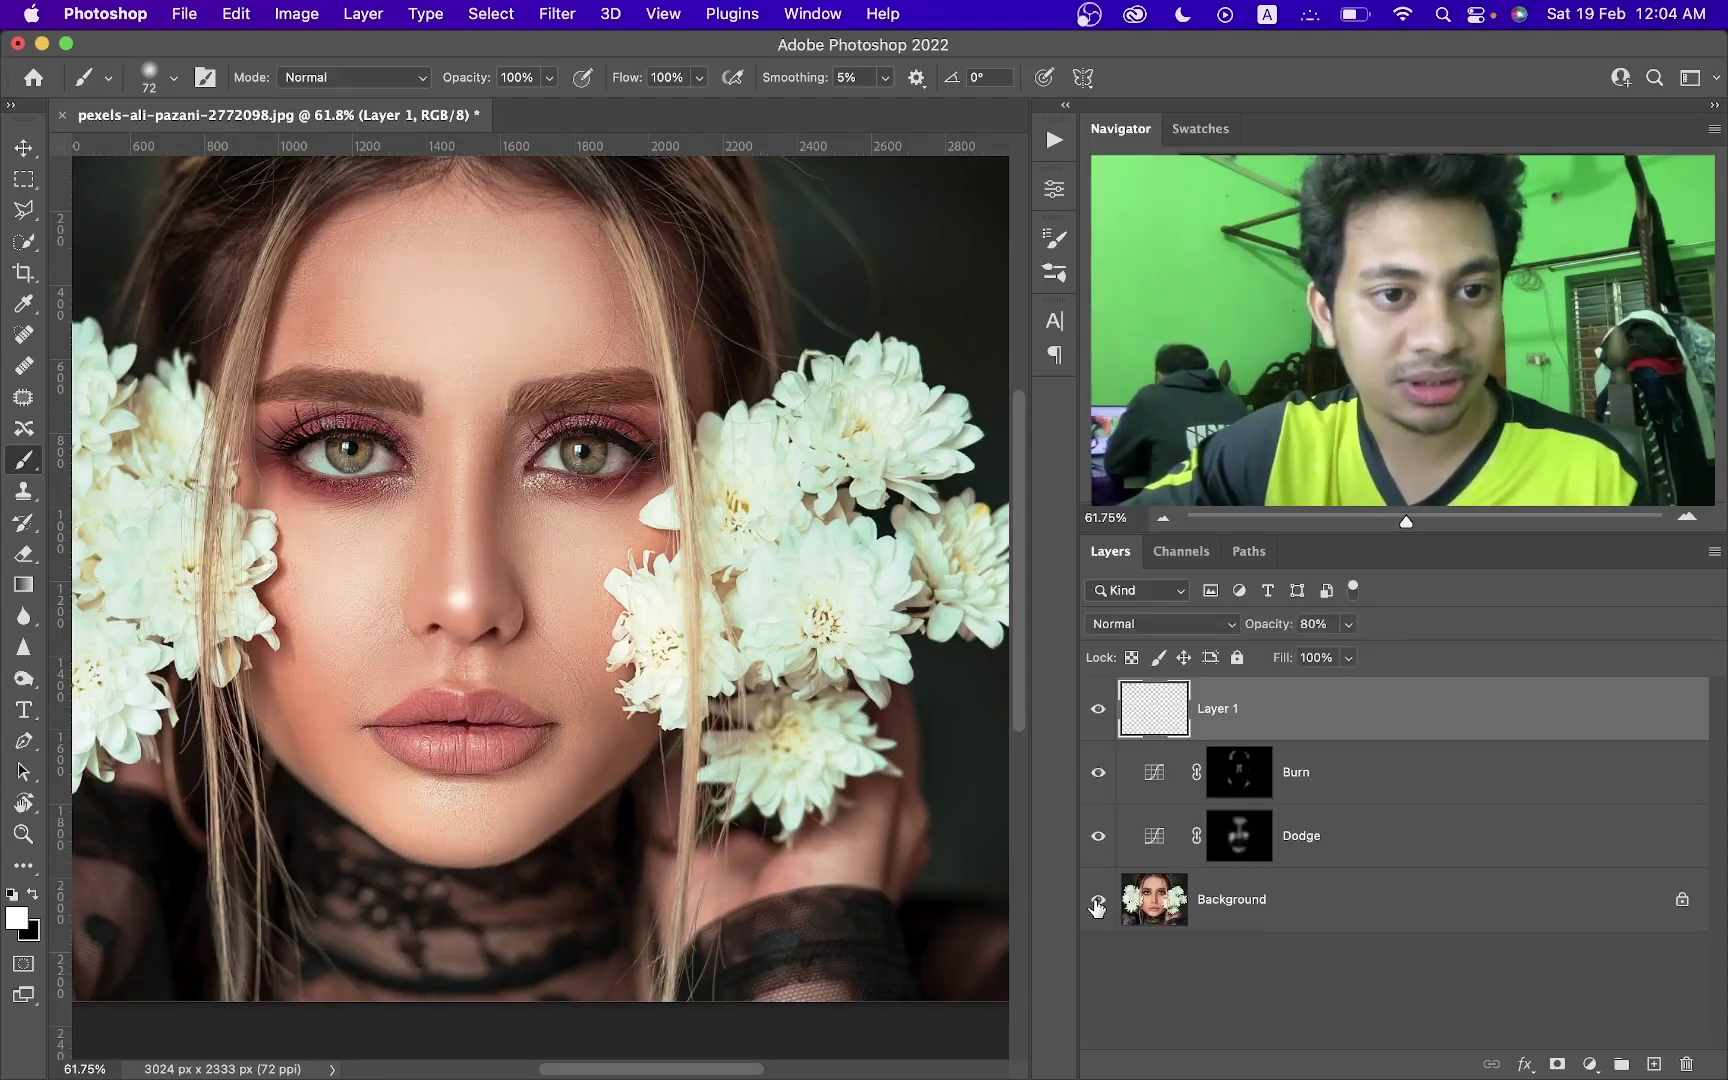
pyautogui.keyDown('alt'); pyautogui.click(1096, 901); pyautogui.keyUp('alt')
pyautogui.keyDown('alt'); pyautogui.click(1096, 901); pyautogui.keyUp('alt')
pyautogui.keyDown('alt'); pyautogui.click(1096, 901); pyautogui.keyUp('alt')
pyautogui.keyDown('alt'); pyautogui.click(1096, 901); pyautogui.keyUp('alt')
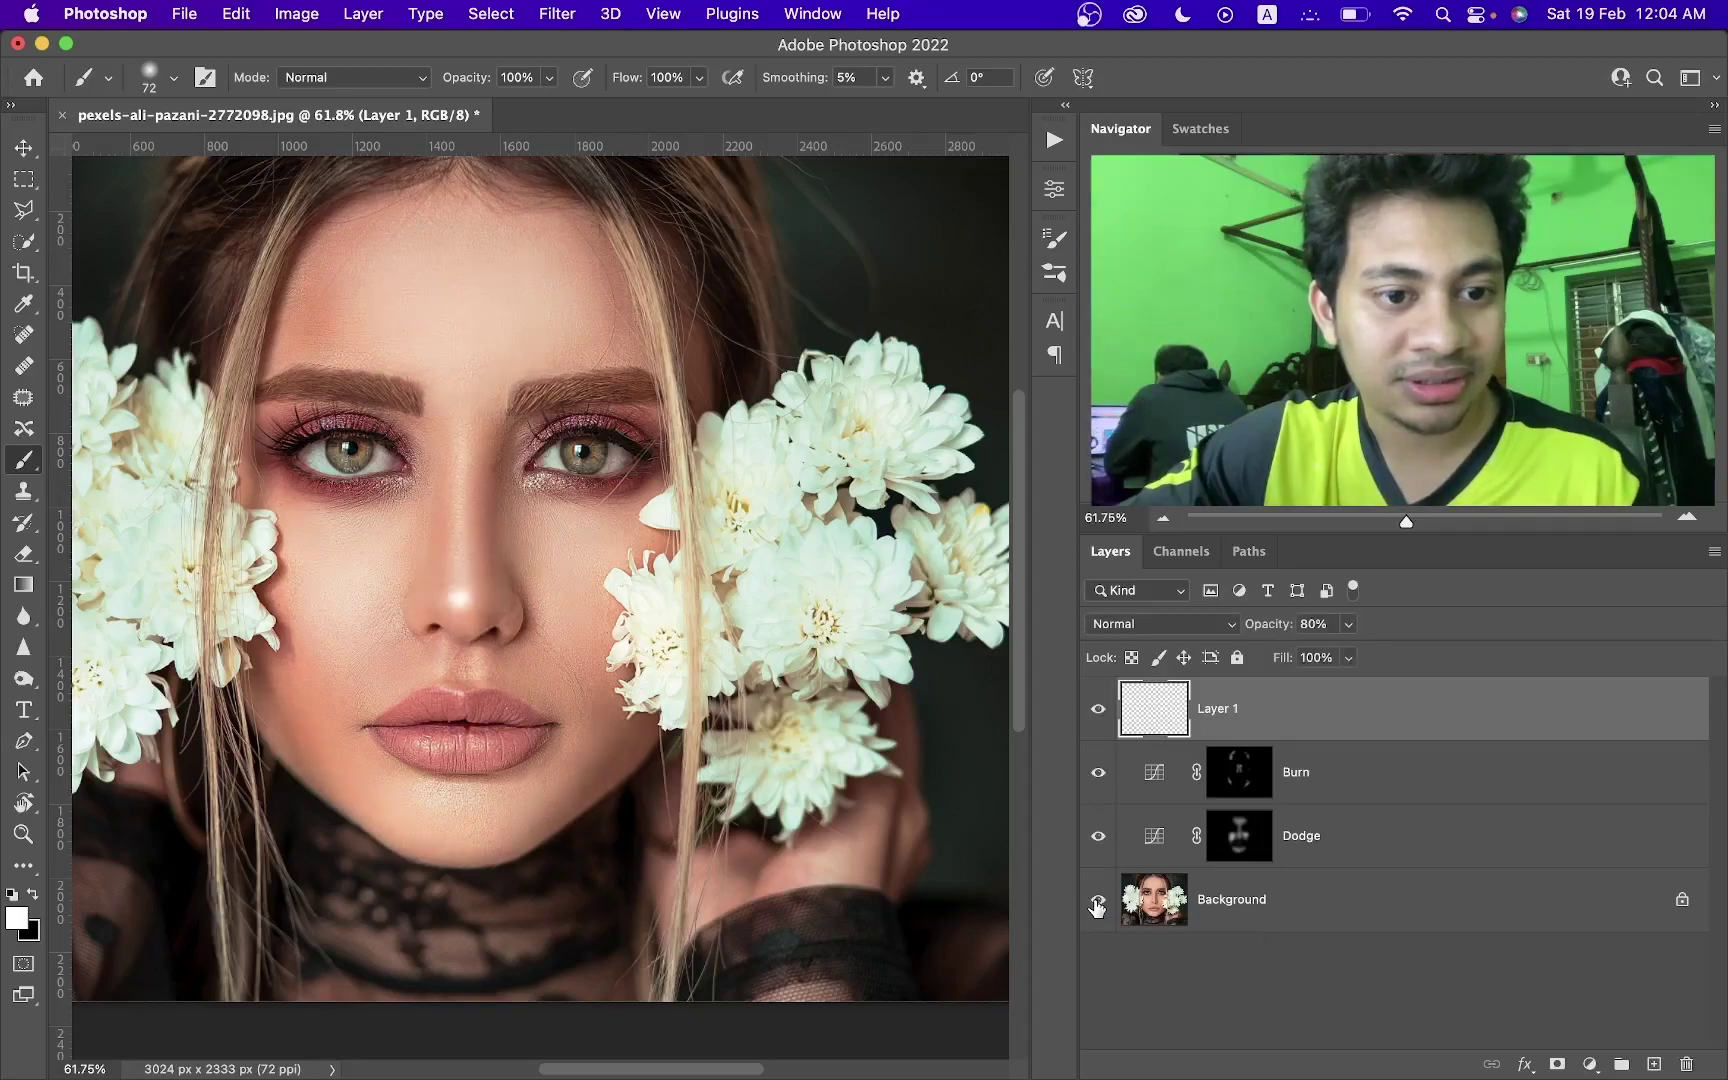